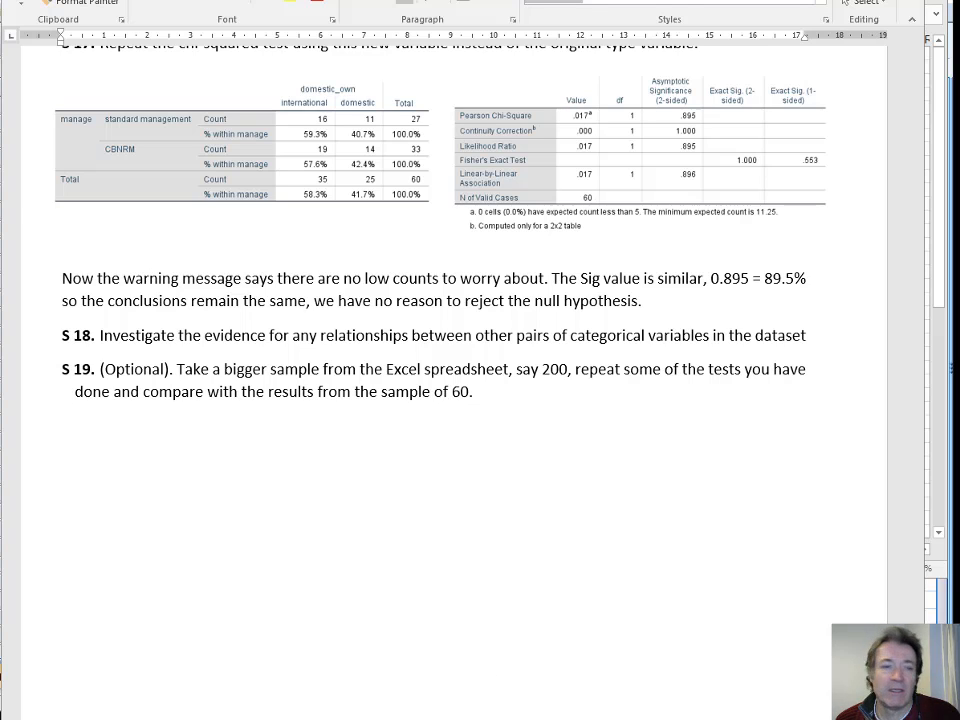
Step: Switch to the Excel tourism workbook, take a sample of 200 from the population and list it on a separate worksheet
key("alt+Tab")
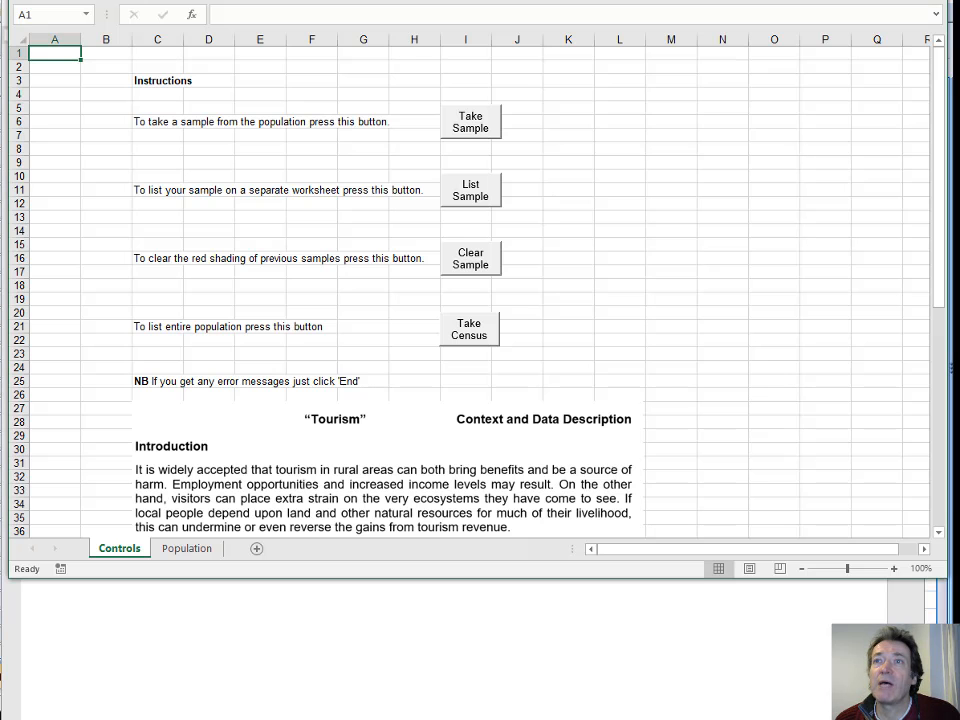
left_click(478, 125)
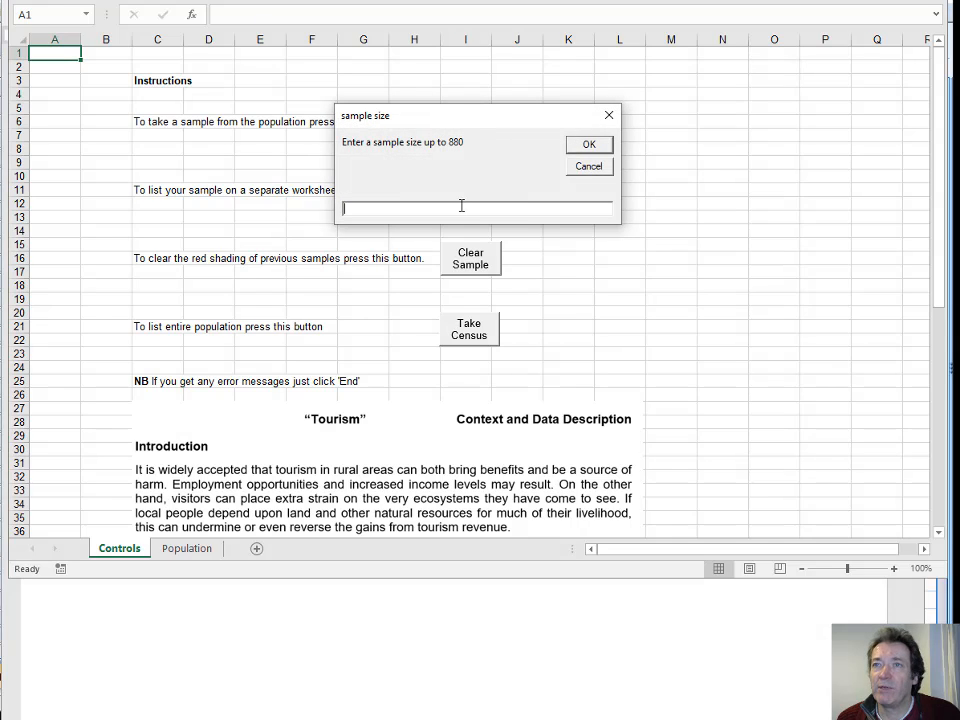
type("200")
key("Return")
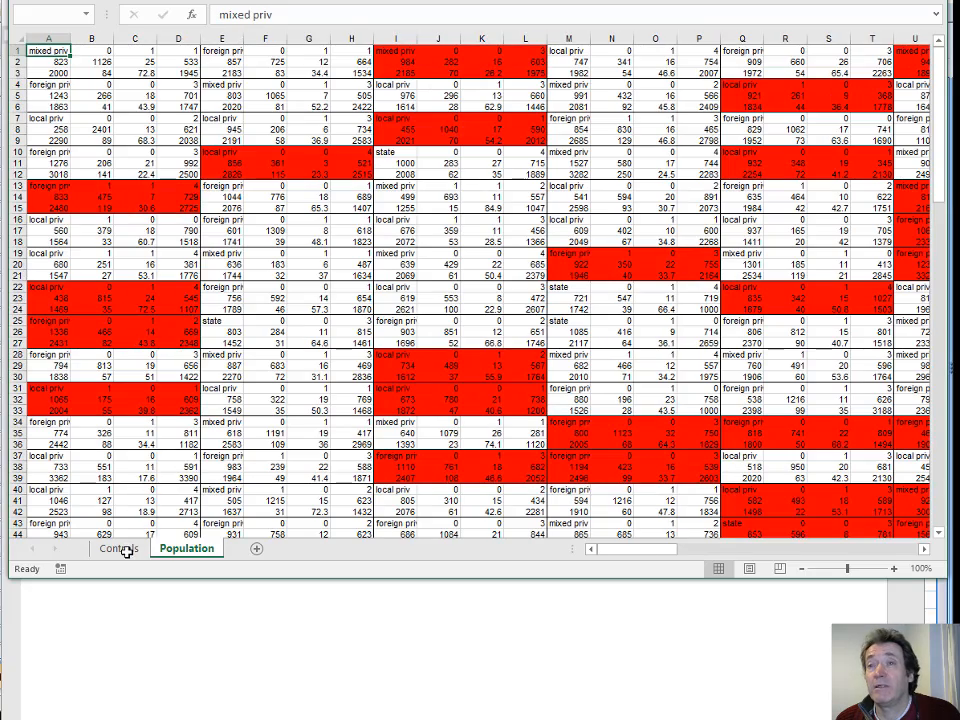
left_click(122, 549)
left_click(477, 191)
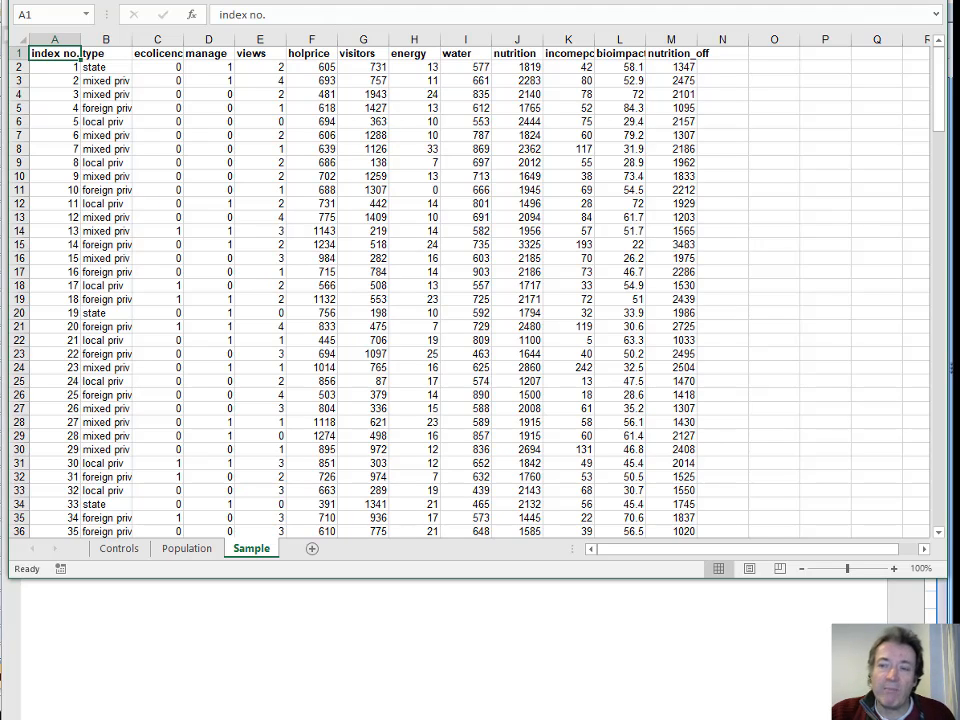
Step: Switch to the SPSS data set and examine the type and ecolicence values of the first few cases
key("alt+Tab")
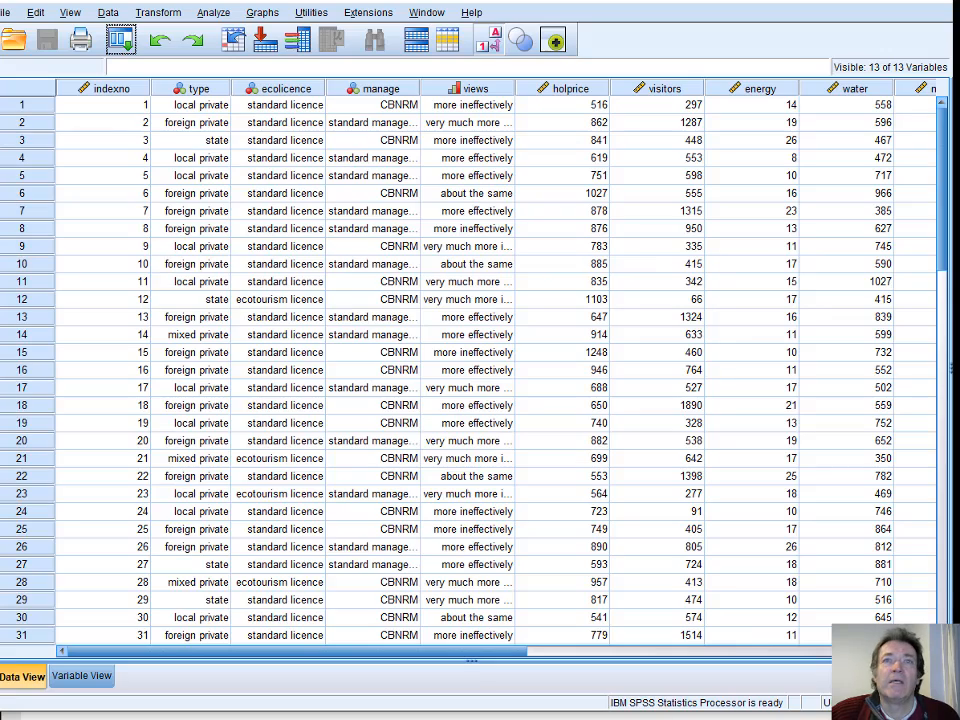
left_click(188, 146)
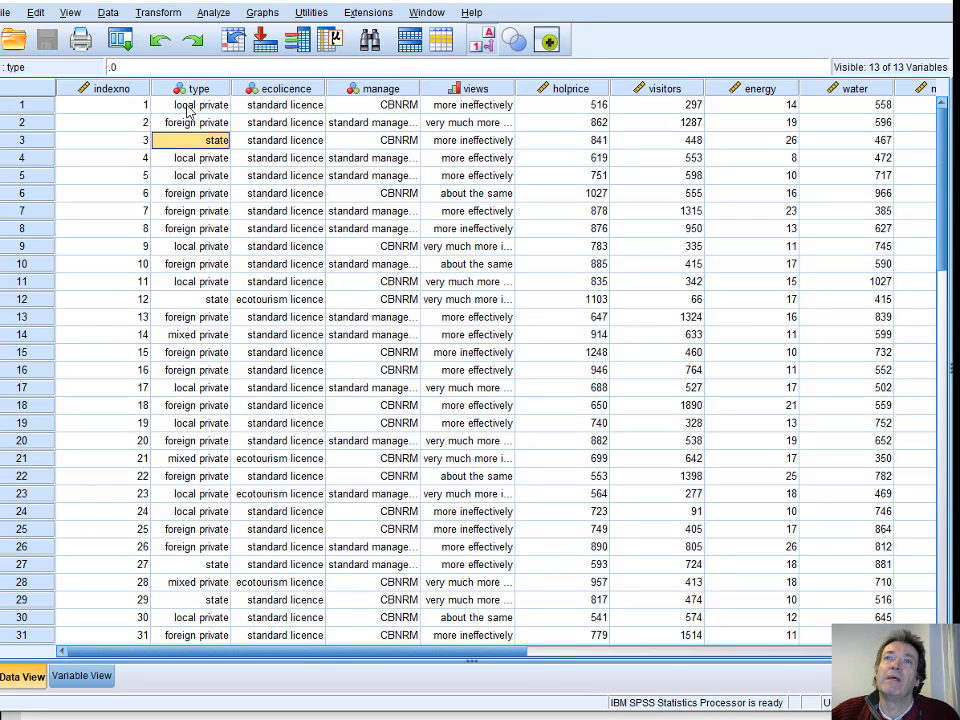
left_click(190, 106)
left_click(289, 110)
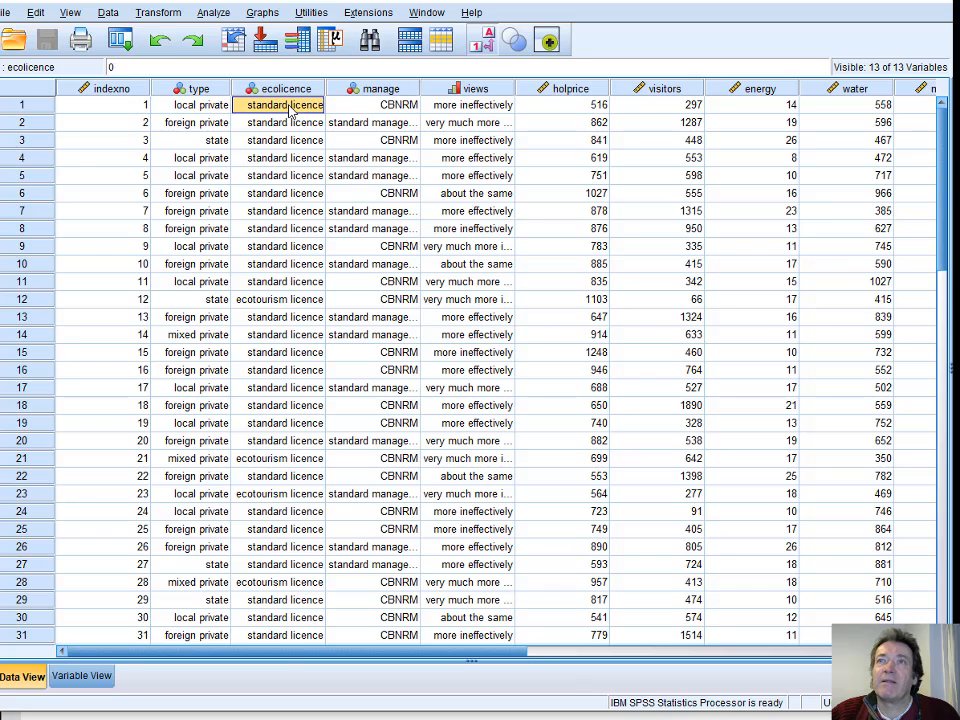
Step: Switch back to Excel and examine how the sample sheet codes the type, ecolicence, manage and views columns compared with SPSS
key("alt+Tab")
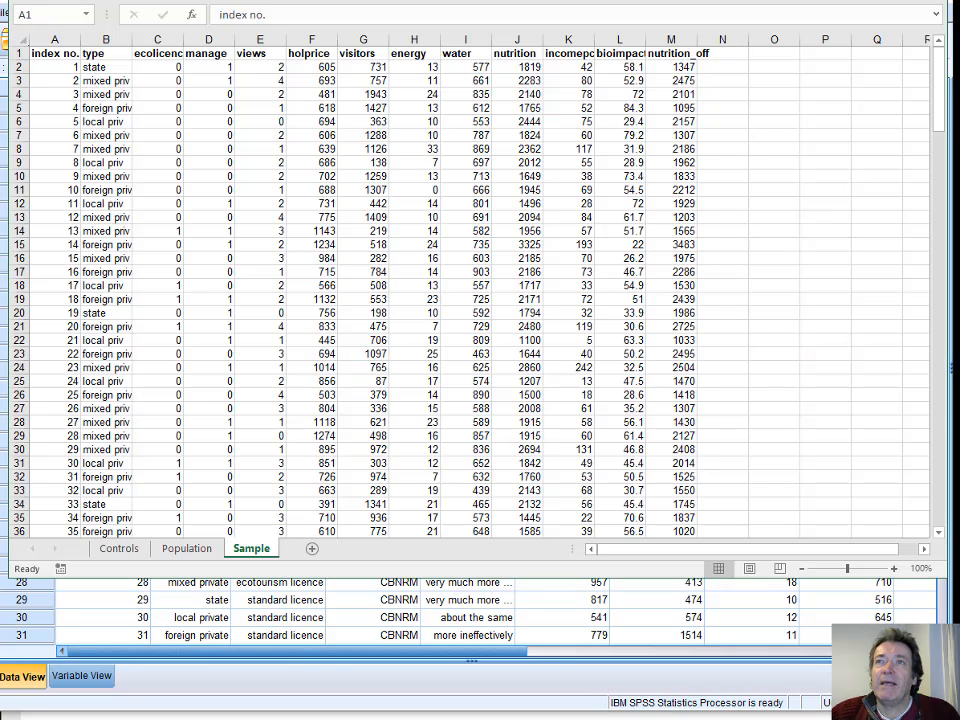
left_click(221, 75)
left_click(276, 70)
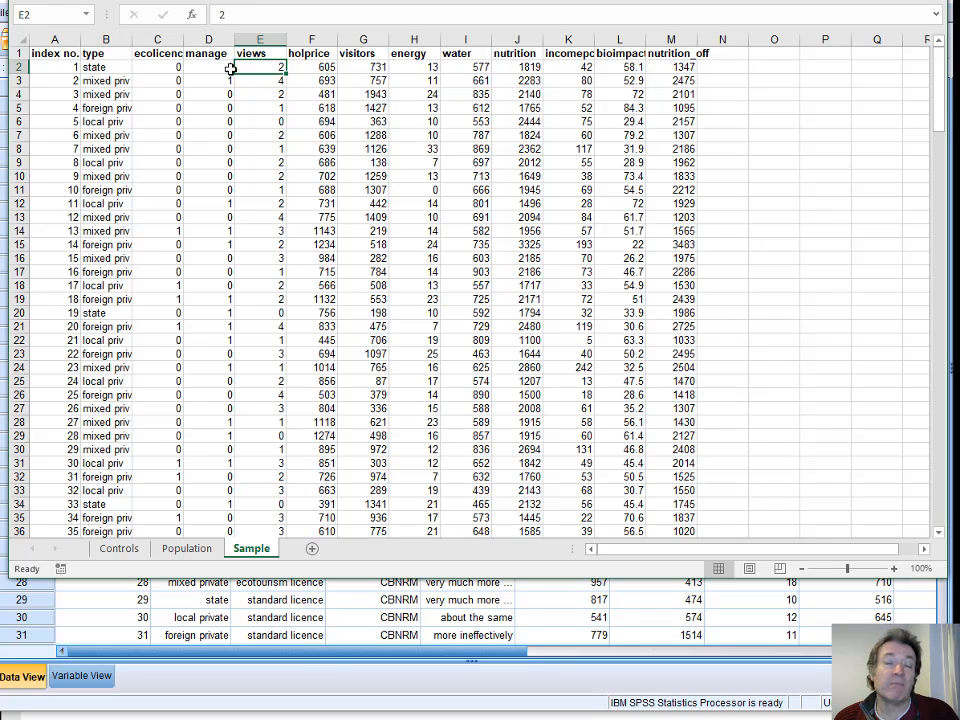
left_click_drag(157, 108, 157, 244)
left_click(160, 67)
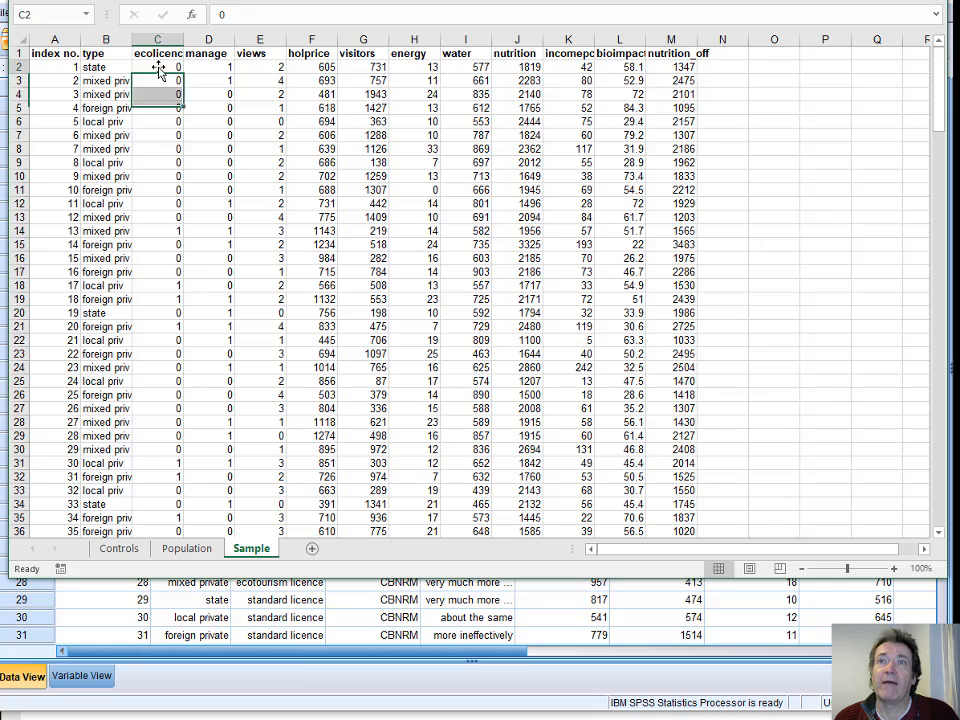
left_click(218, 65)
left_click(146, 65)
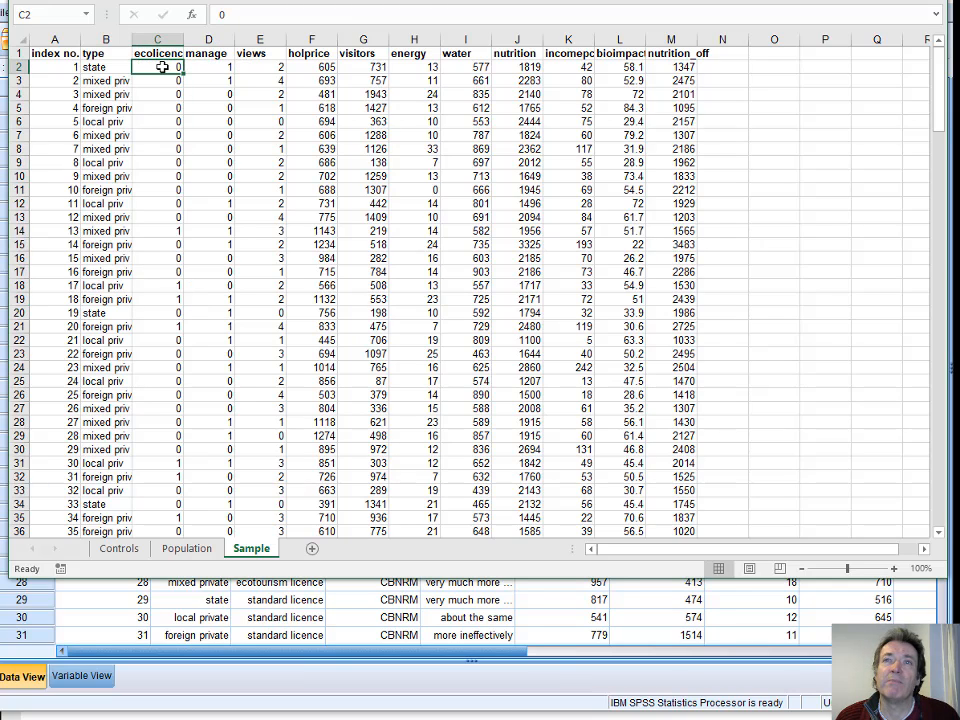
left_click(88, 50)
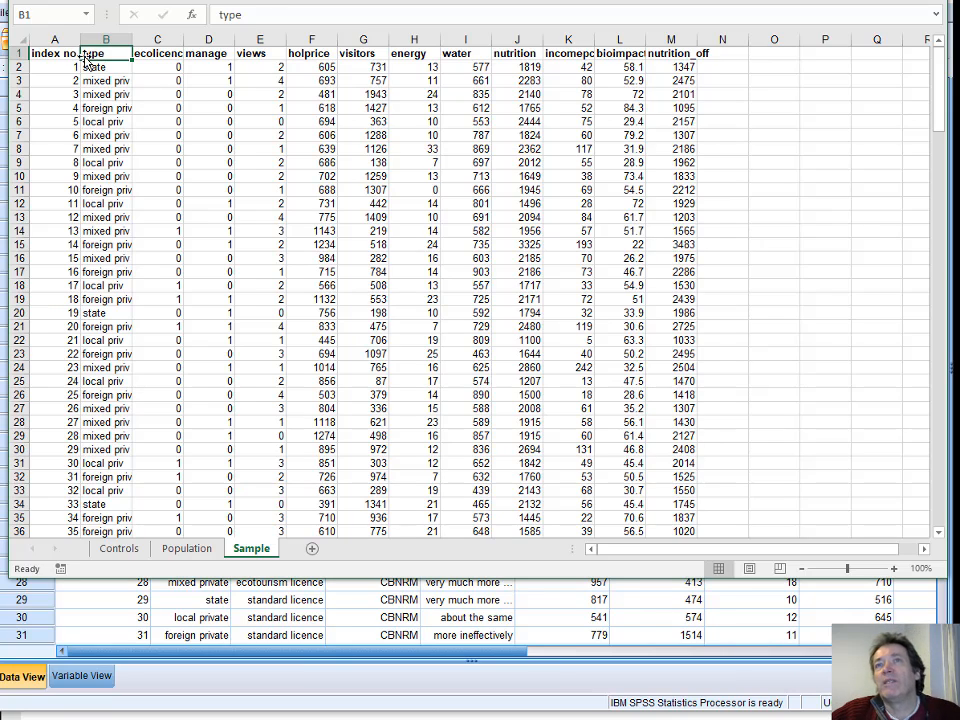
left_click_drag(100, 81, 83, 225)
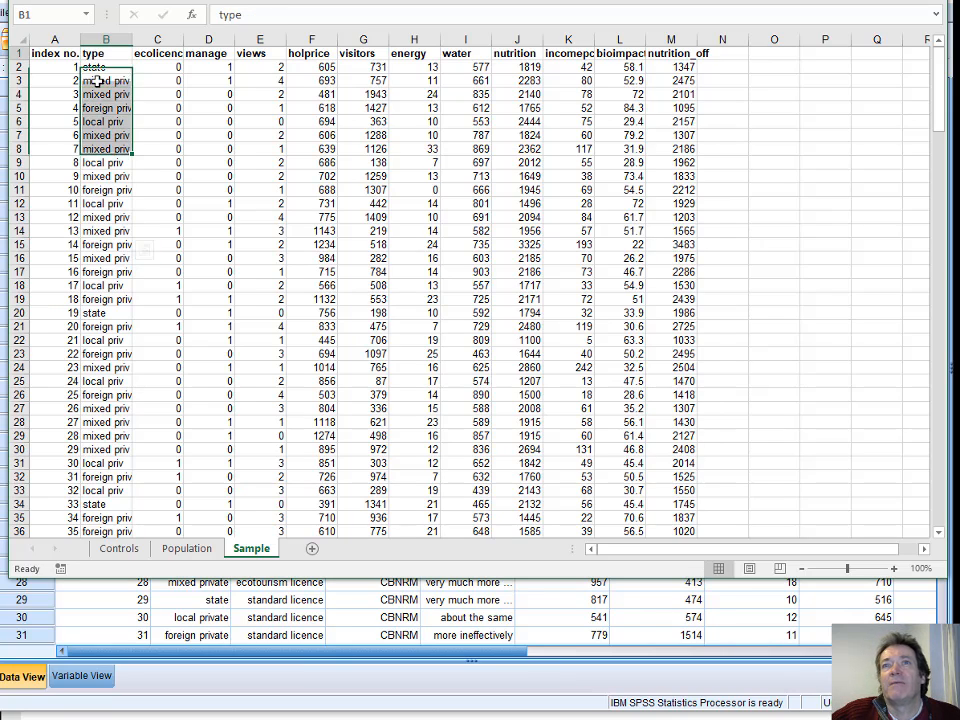
left_click(97, 79)
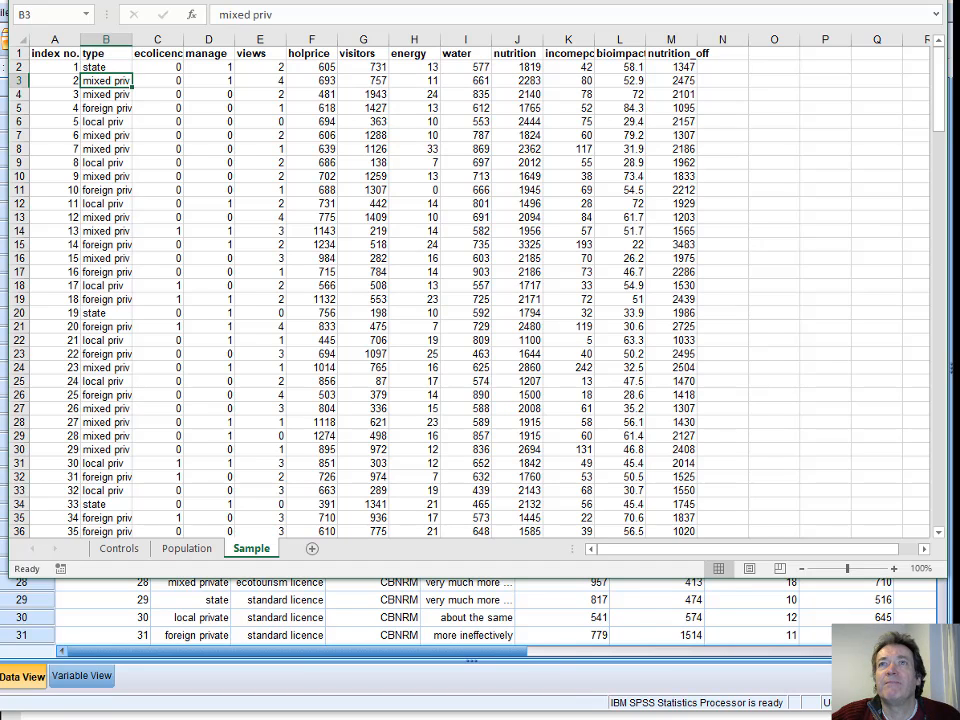
left_click(470, 671)
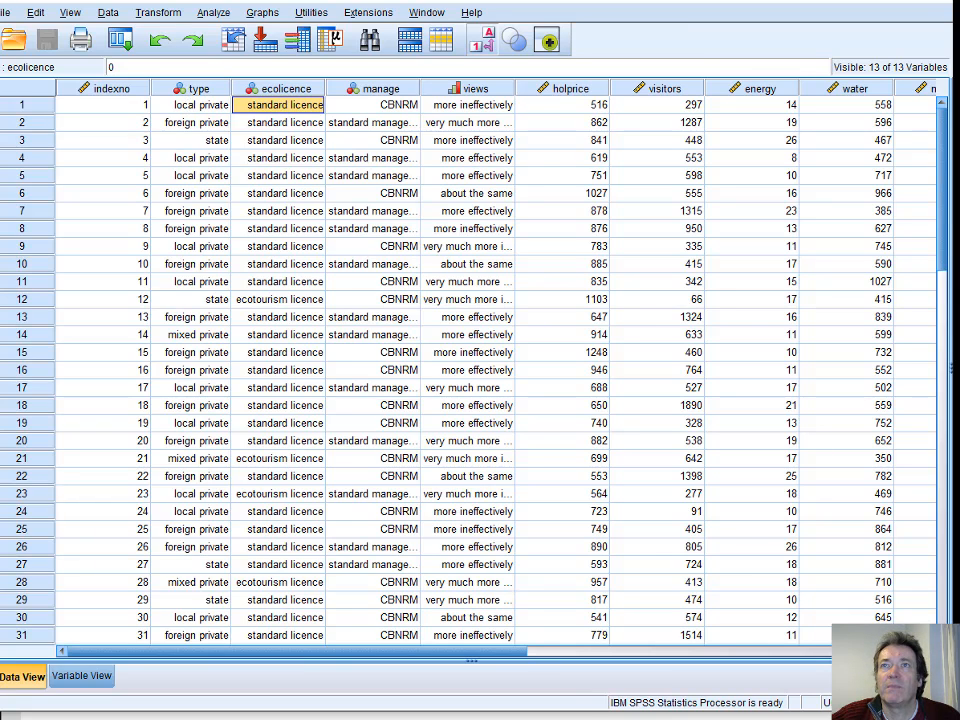
Step: Copy the 200 sample rows (A2:M201) without headers from Excel and paste them over the SPSS data from the first indexno cell
key("alt+Tab")
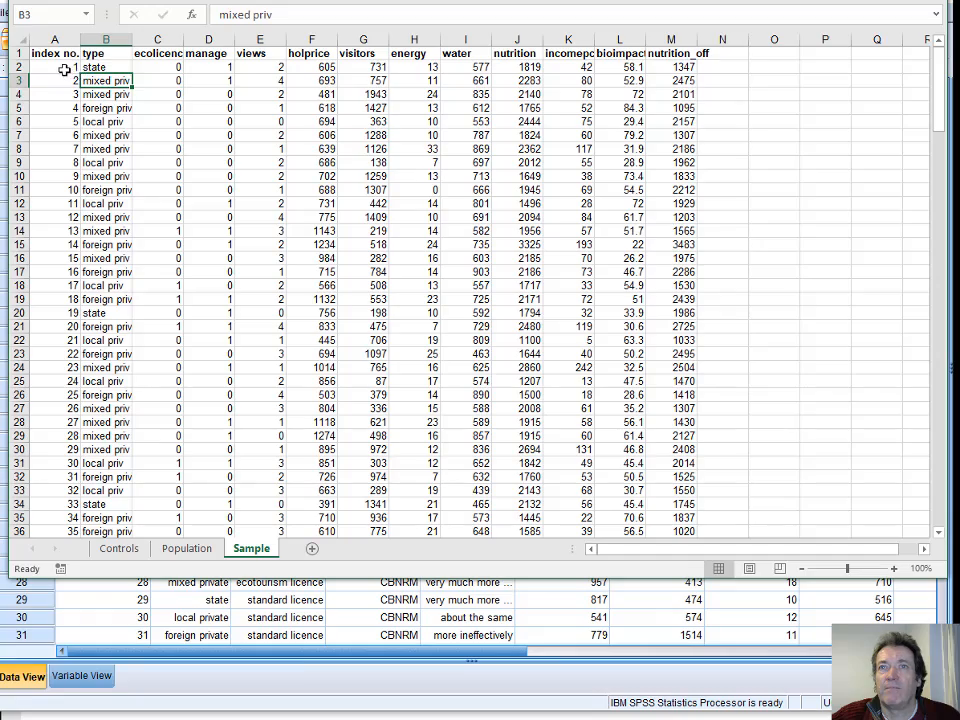
left_click_drag(65, 69, 671, 508)
key("ctrl+c")
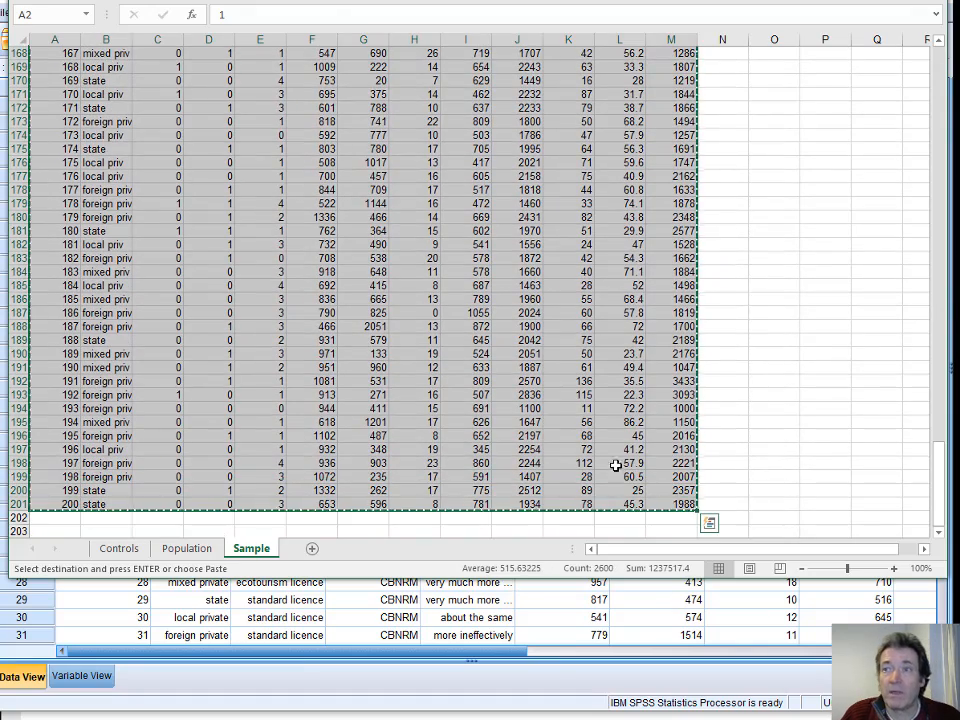
left_click(643, 673)
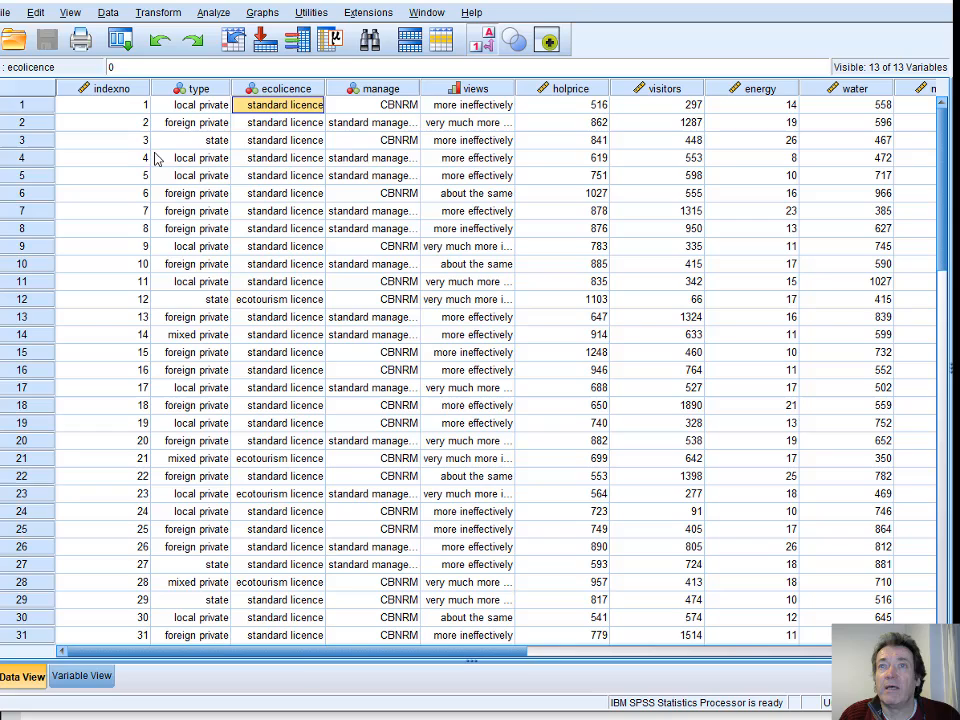
left_click(100, 105)
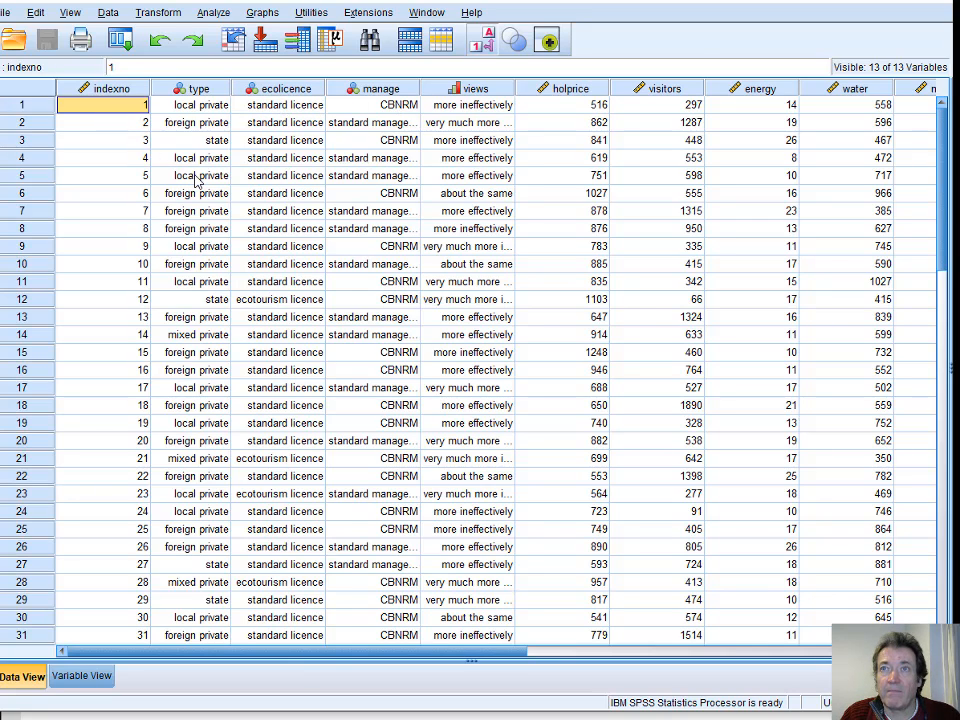
key("ctrl+v")
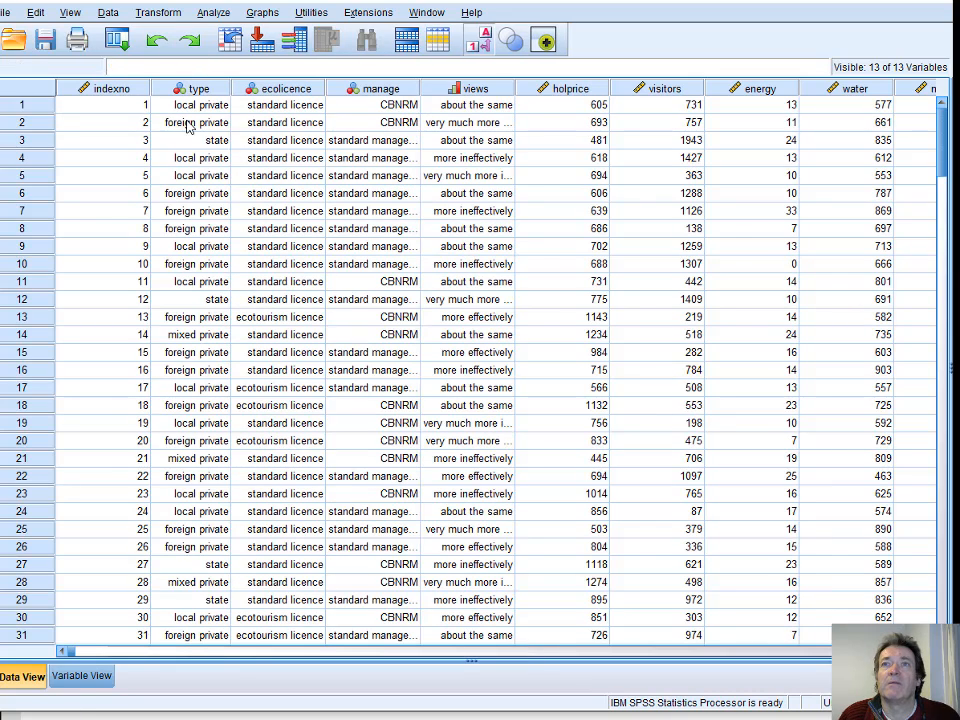
Step: Examine the first case's pasted indexno, ecolicence and manage values in the SPSS data
left_click(277, 111)
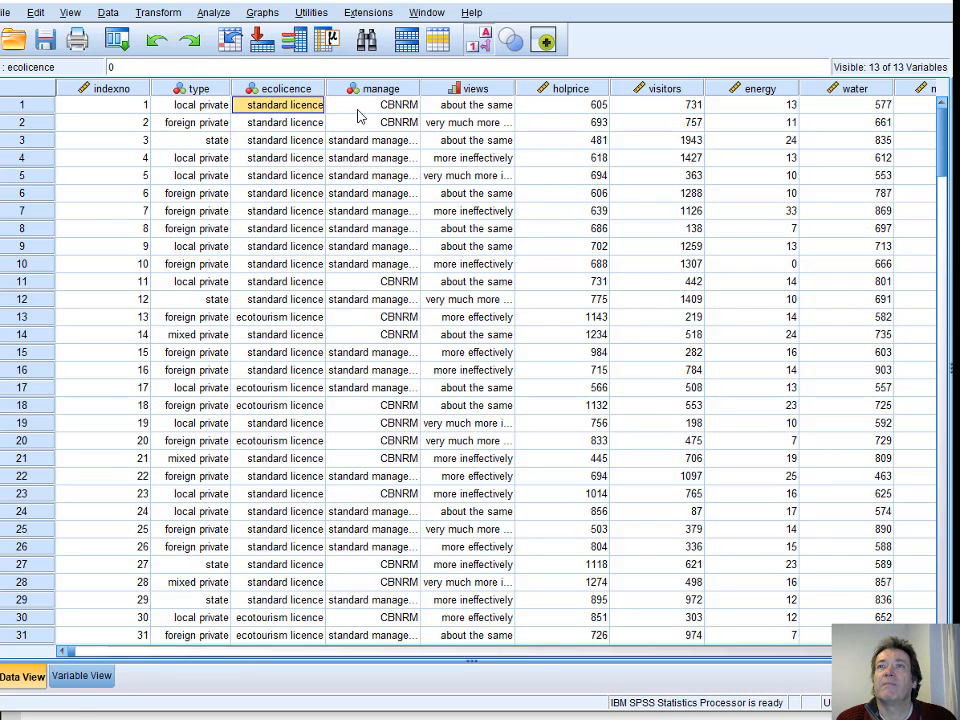
left_click(357, 111)
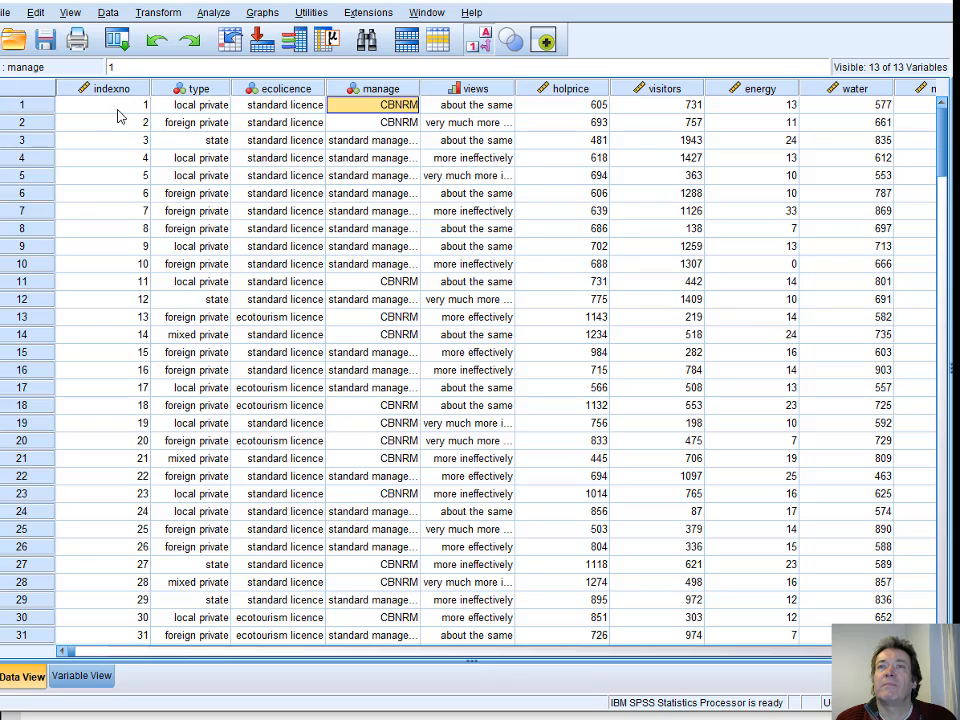
left_click(117, 111)
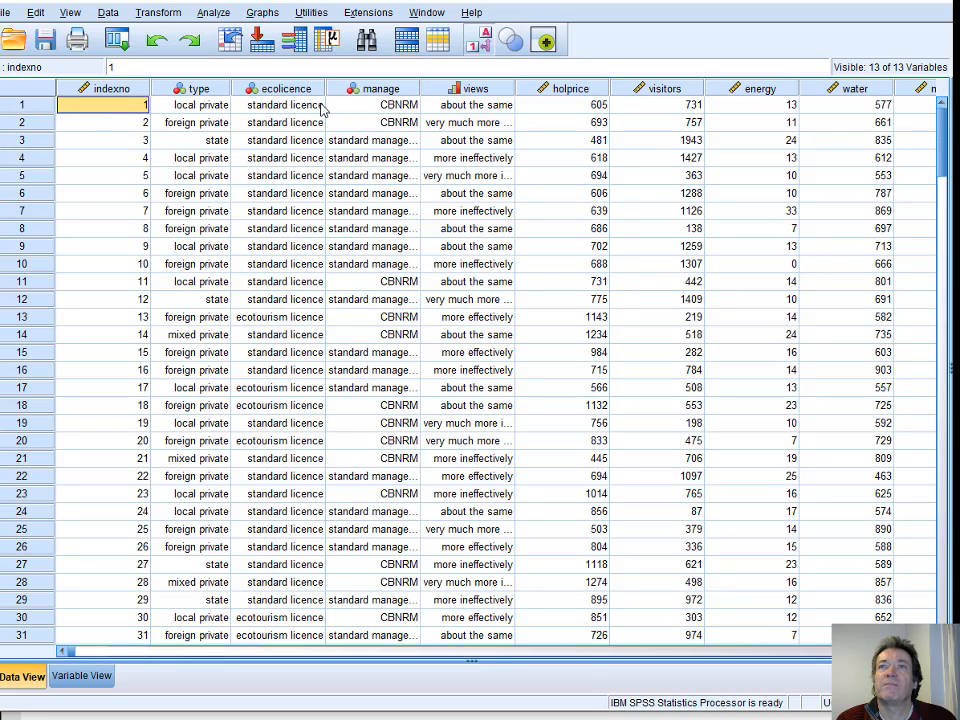
left_click(284, 110)
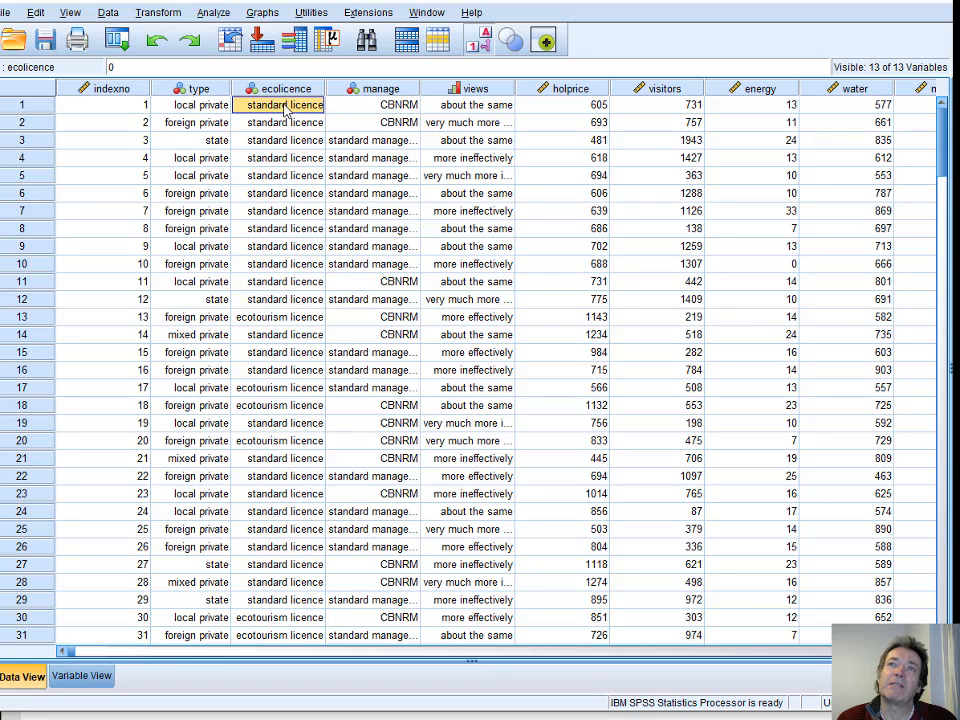
left_click(355, 110)
Step: Switch to Excel, clear the copy selection and check the first sample row's ecolicence and manage codes against SPSS
key("alt+Tab")
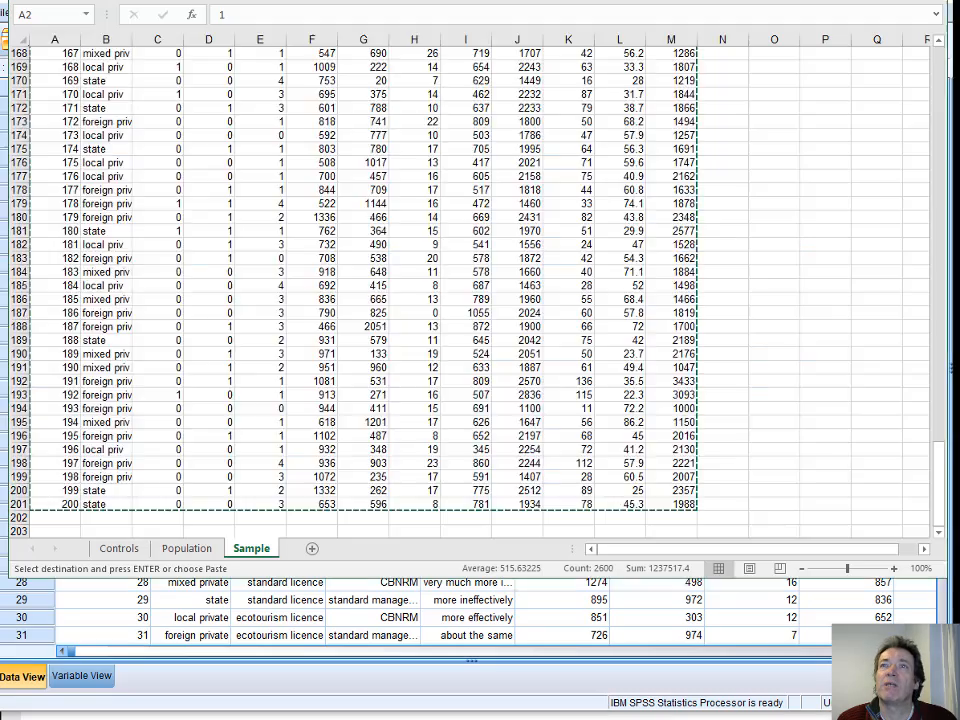
scroll(194, 53, "up", 4)
scroll(190, 52, "up", 20)
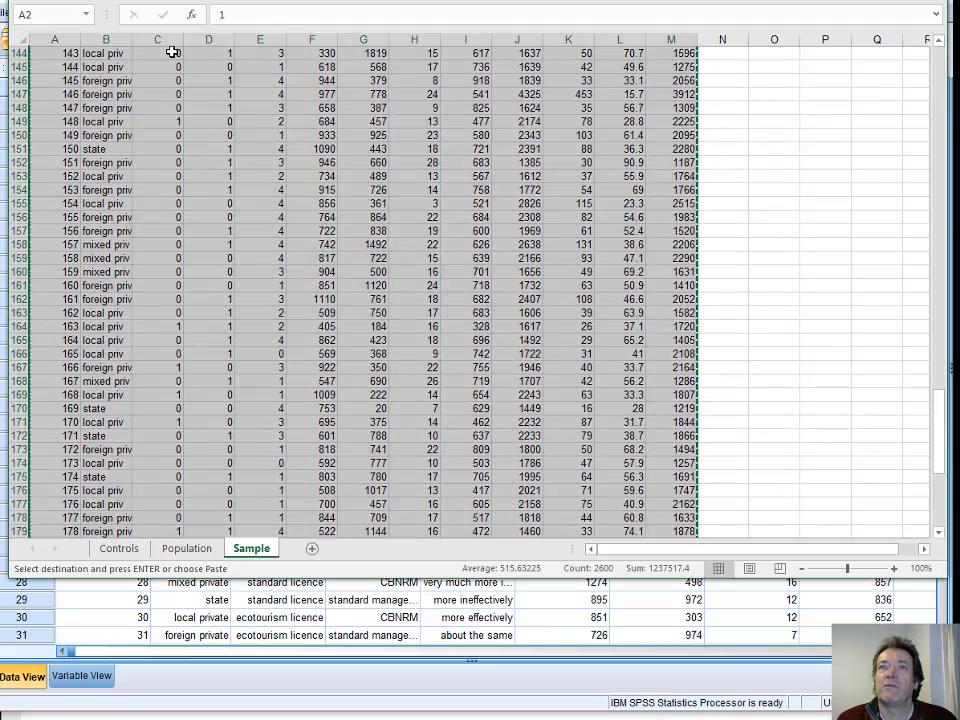
scroll(172, 52, "up", 8)
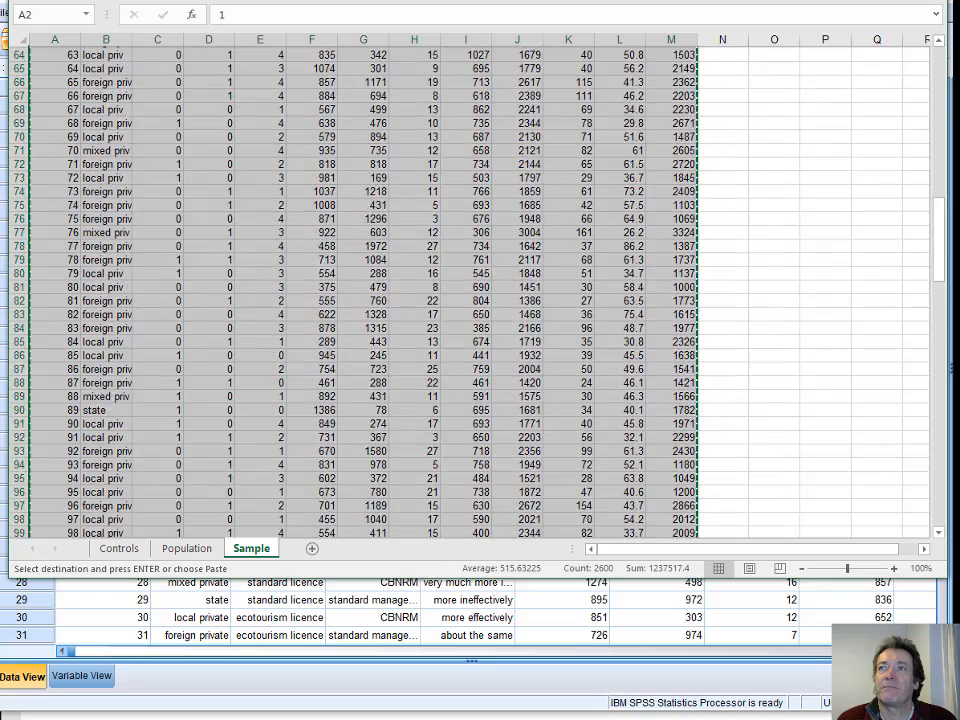
left_click_drag(939, 208, 925, 72)
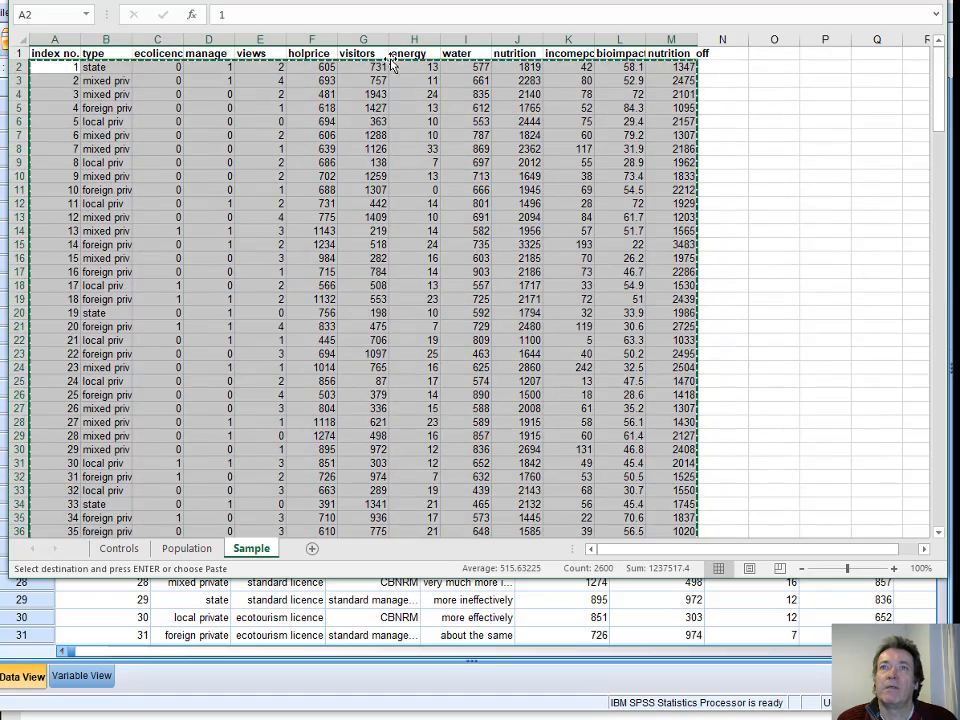
left_click(177, 67)
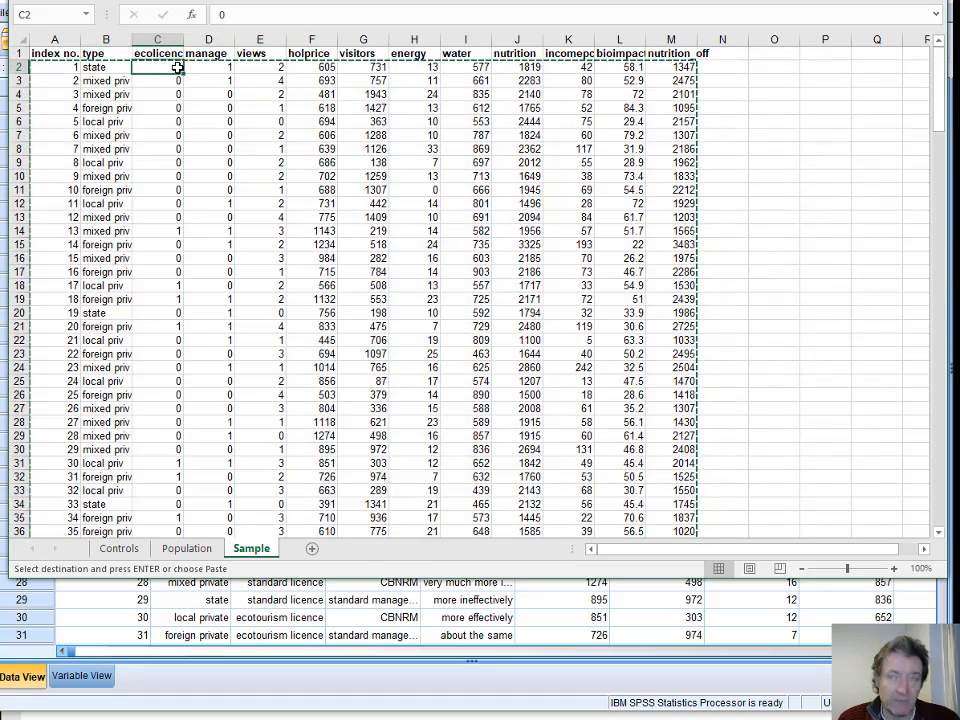
key("Escape")
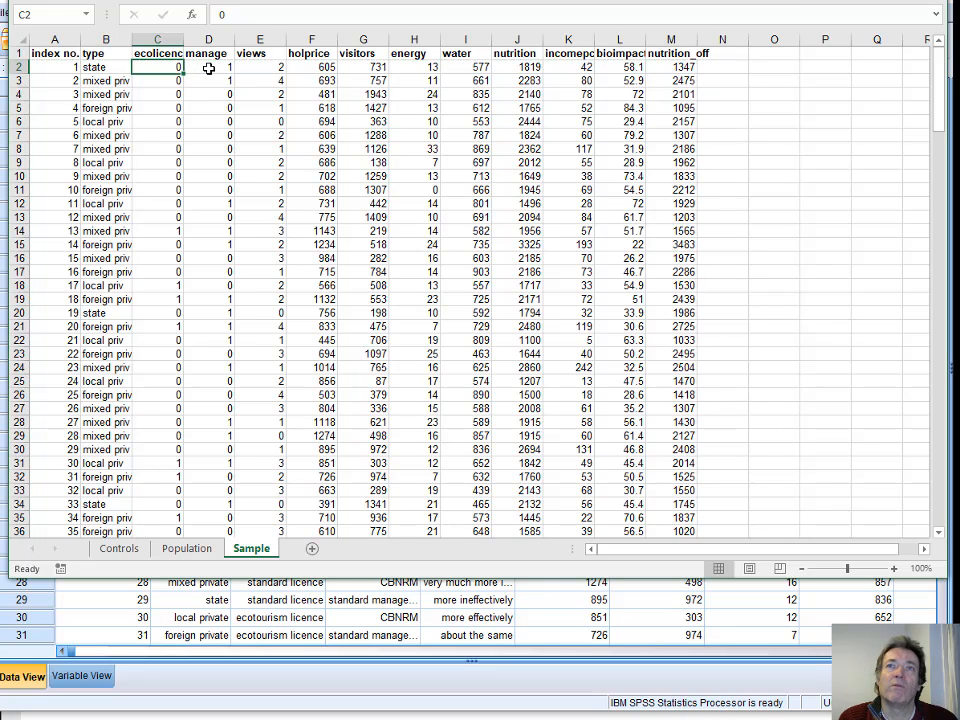
left_click(208, 68)
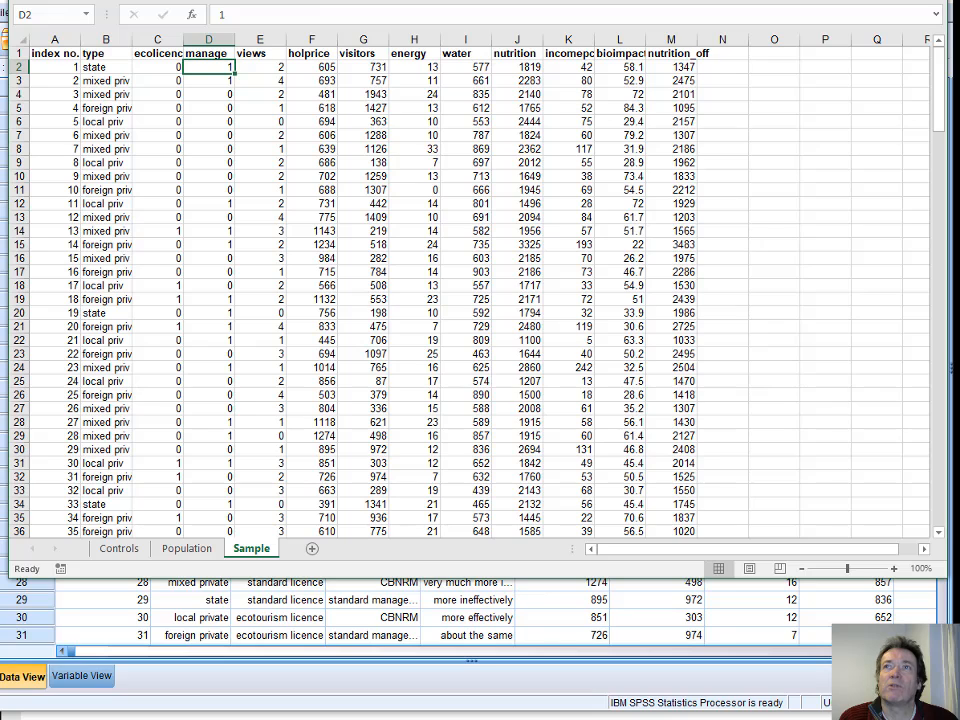
Step: Switch back to SPSS and examine the type values of the first nine cases after the paste
left_click(386, 677)
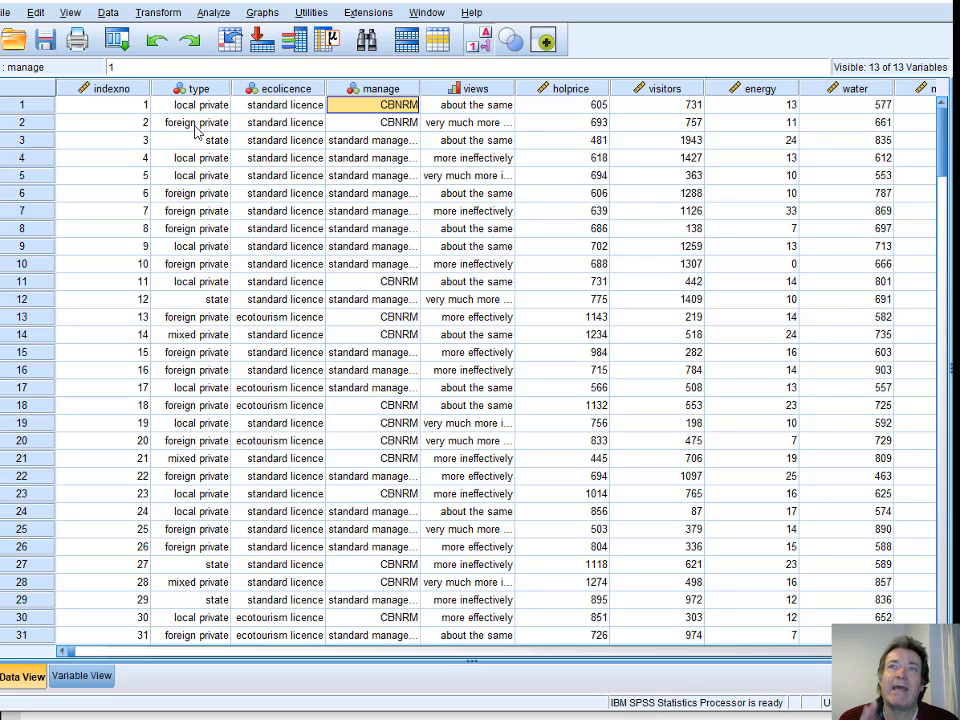
left_click(197, 124)
left_click(195, 108)
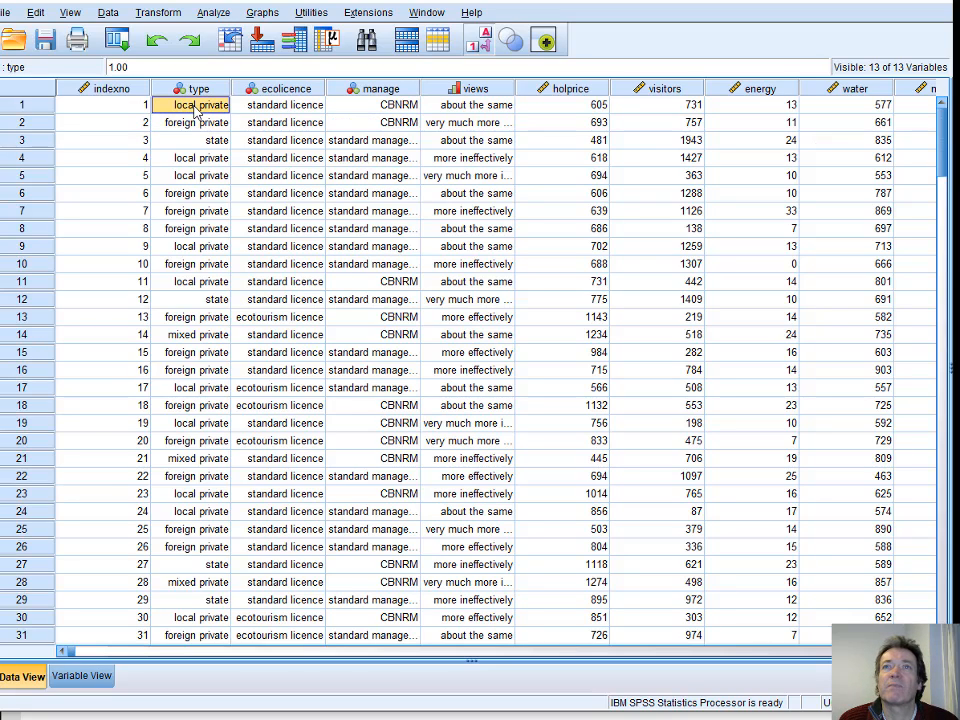
left_click(195, 125)
left_click(196, 140)
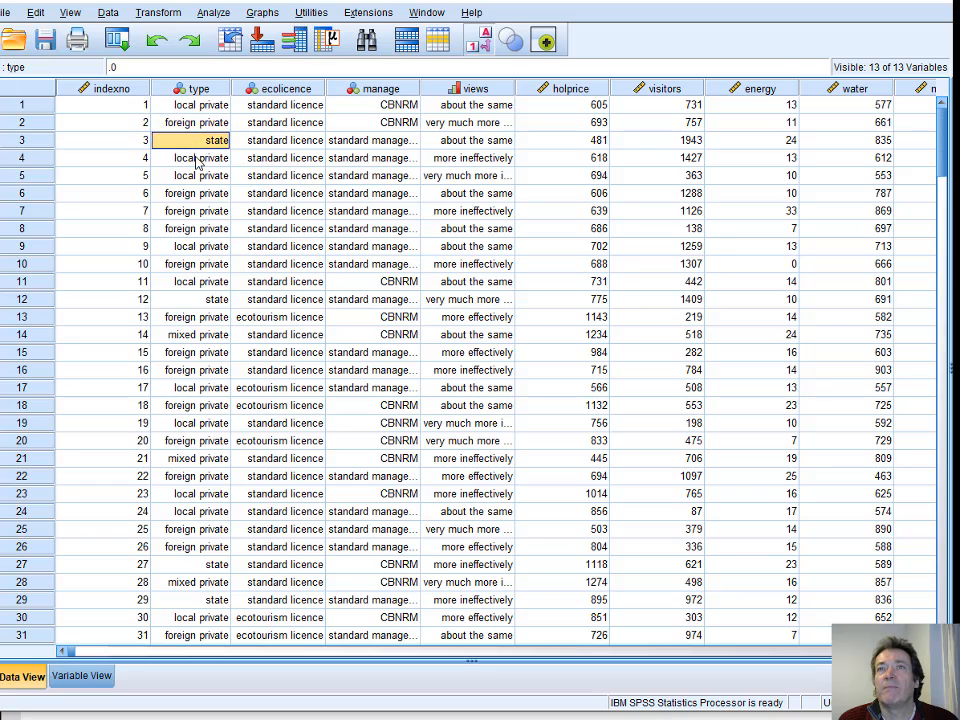
left_click(196, 158)
left_click(198, 175)
left_click(200, 246)
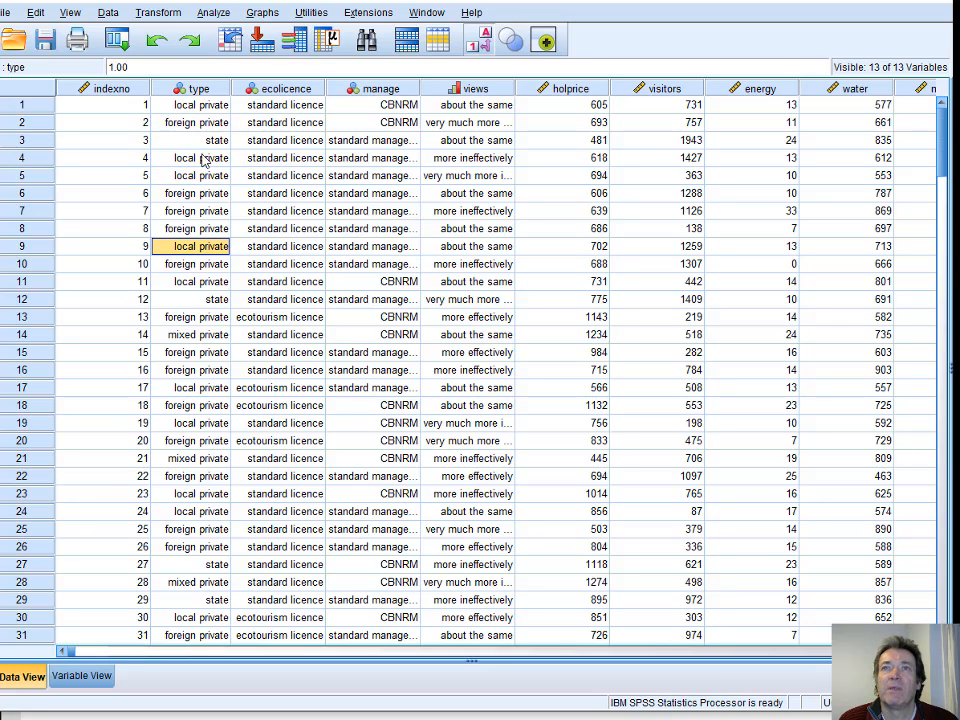
Step: Switch to Excel and copy the 200 type values (B2:B201) without the header from the Sample sheet
left_click(199, 104)
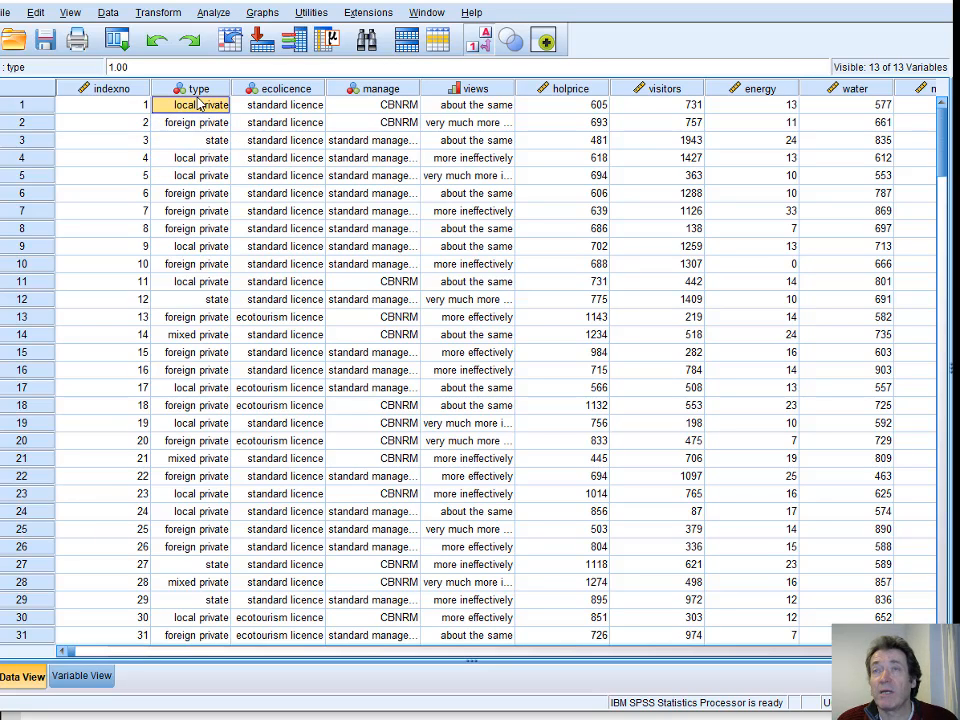
key("alt+Tab")
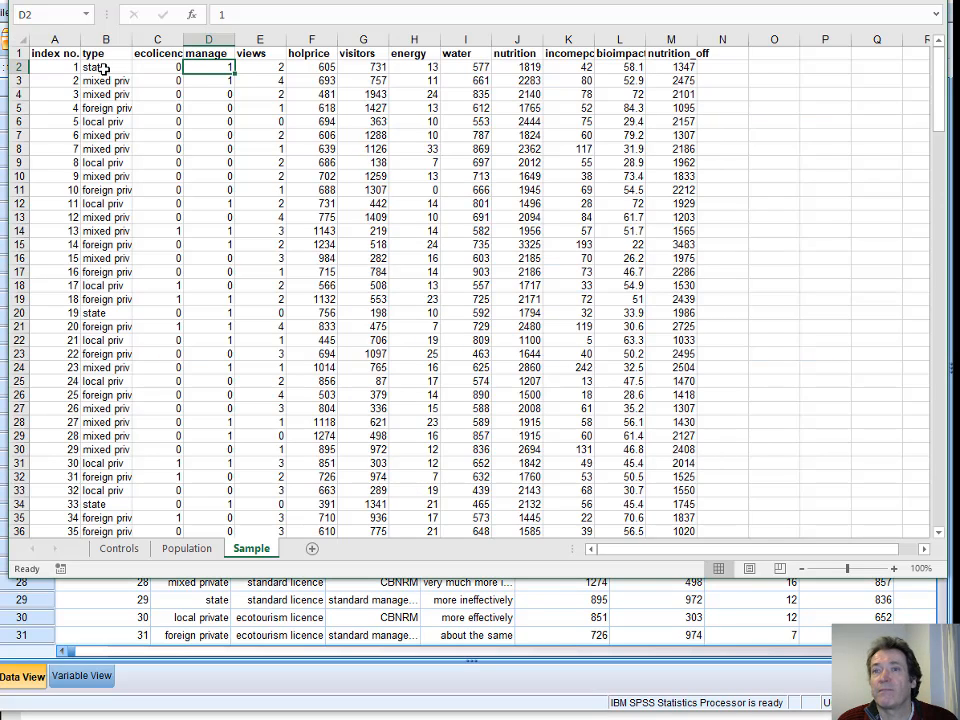
left_click(104, 68)
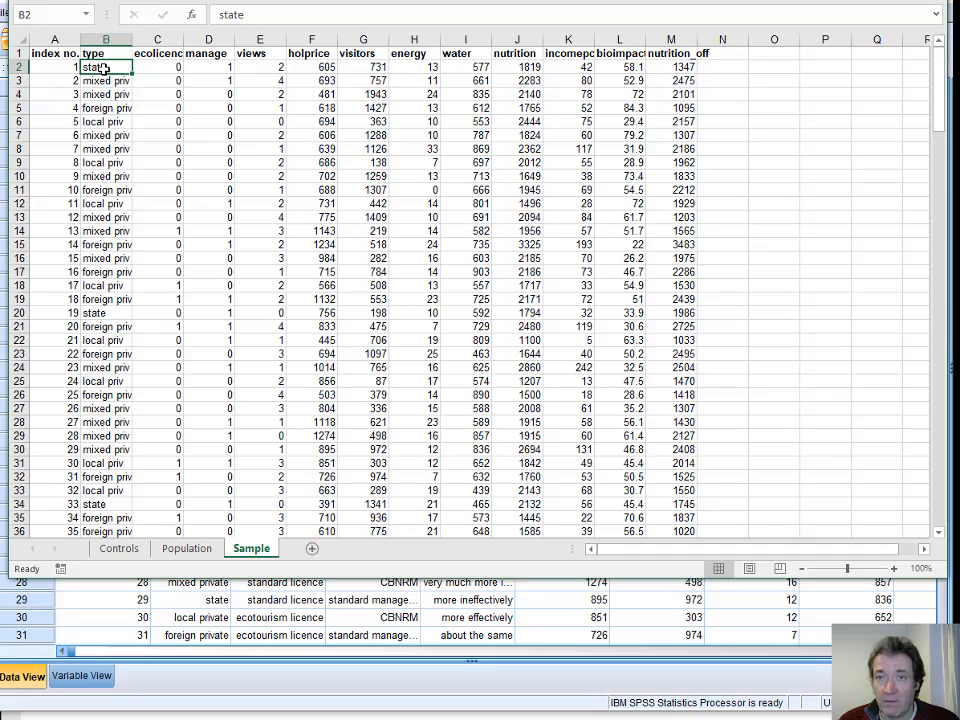
scroll(104, 68, "down", 20)
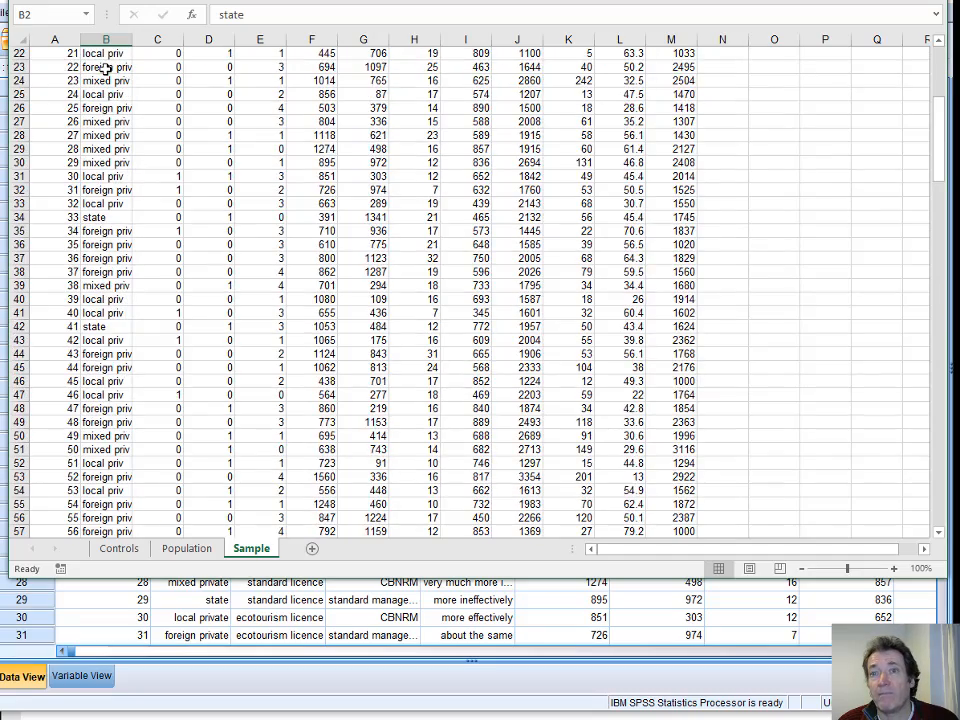
scroll(113, 68, "down", 20)
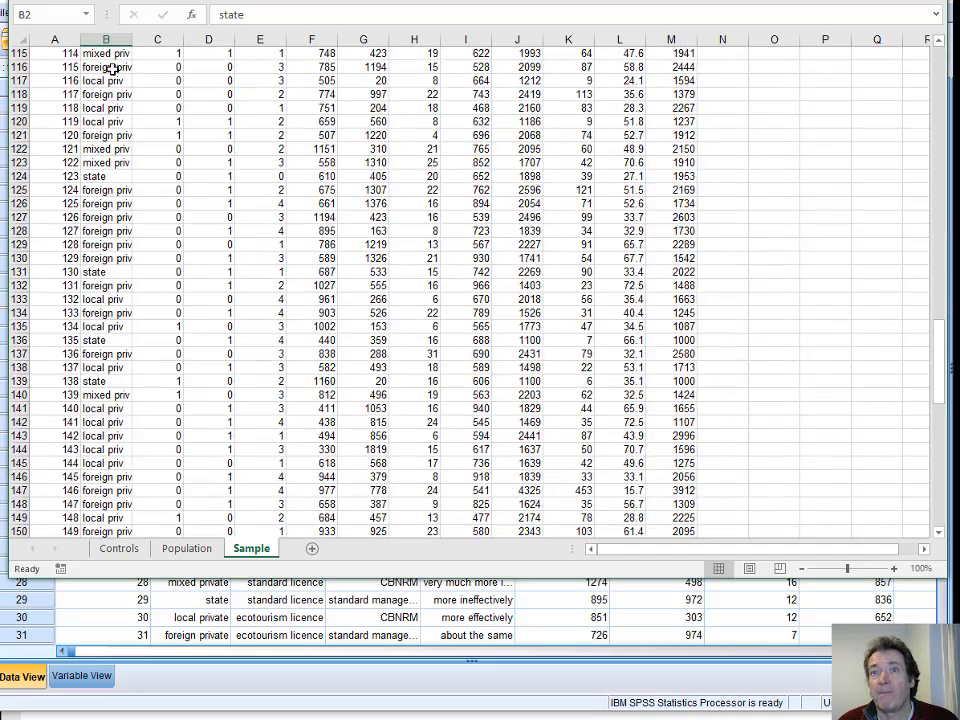
scroll(113, 68, "down", 9)
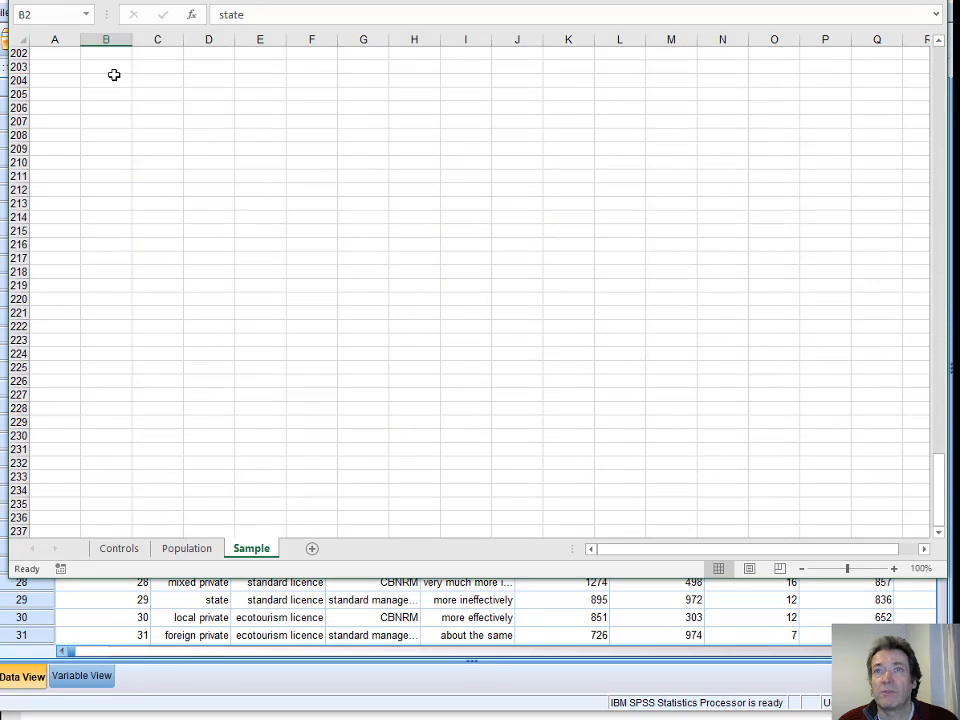
scroll(113, 75, "up", 6)
scroll(117, 187, "up", 1)
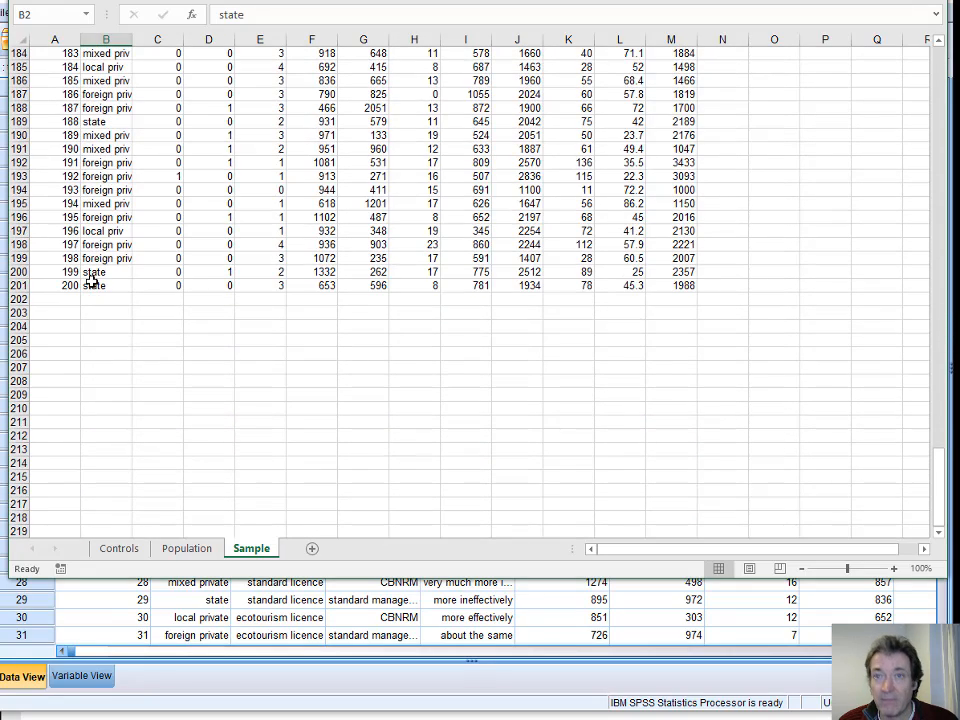
left_click(91, 283, "shift")
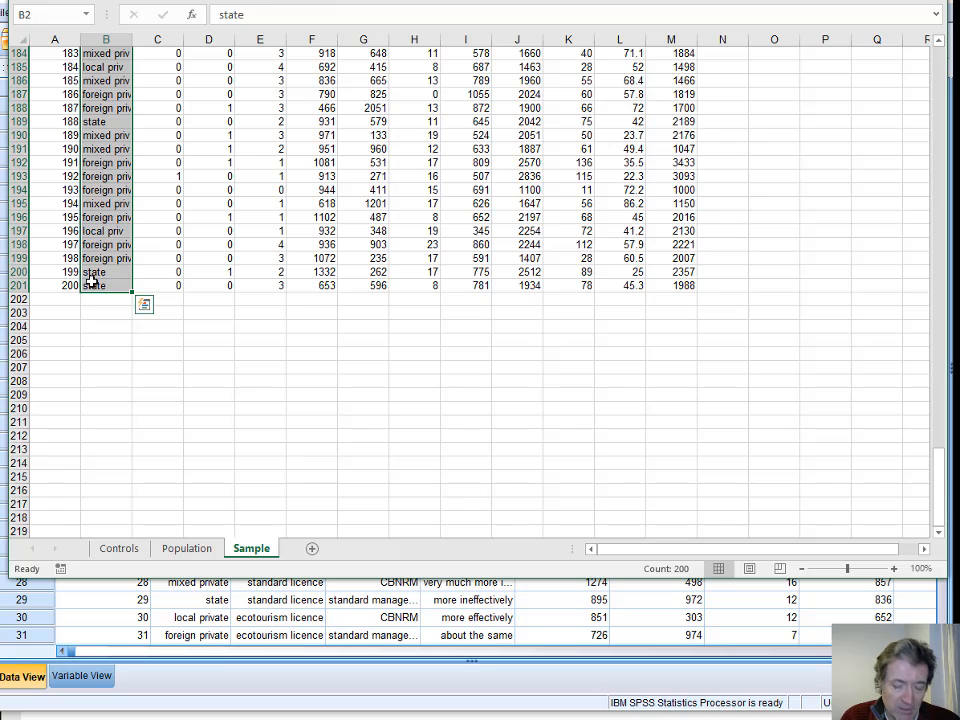
key("ctrl+c")
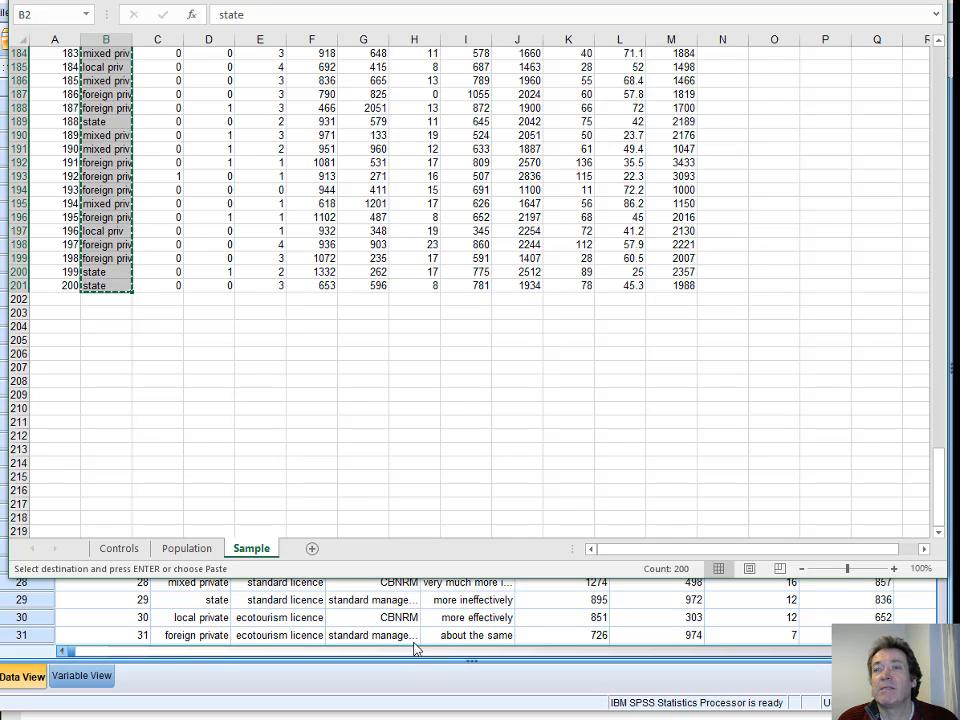
Step: Switch to SPSS, add a new variable named type_st and move it directly below the type variable
left_click(417, 686)
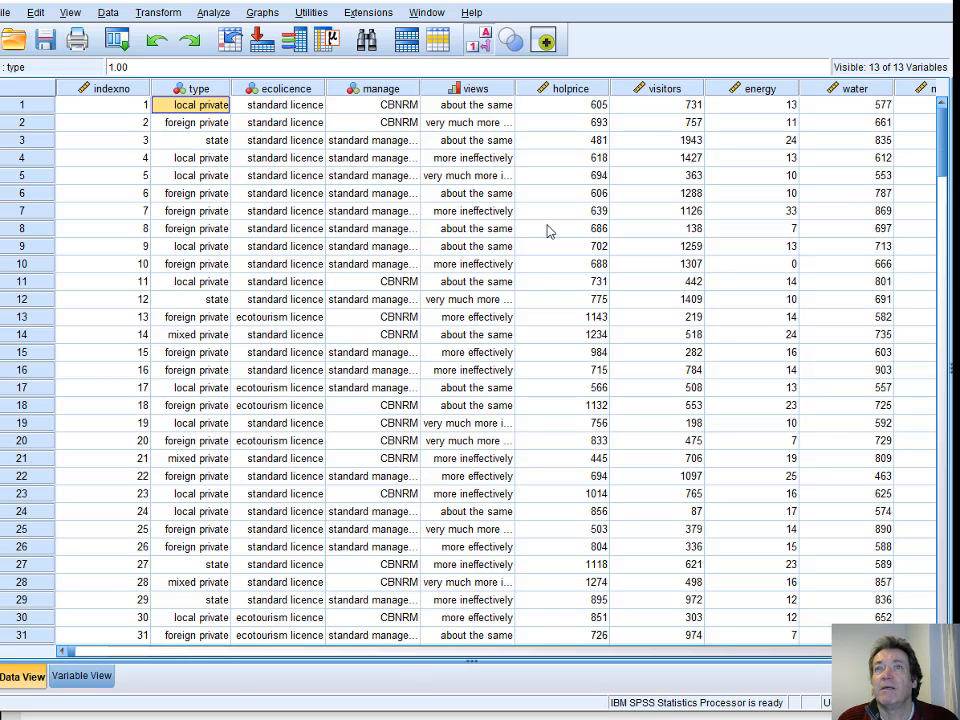
left_click(82, 677)
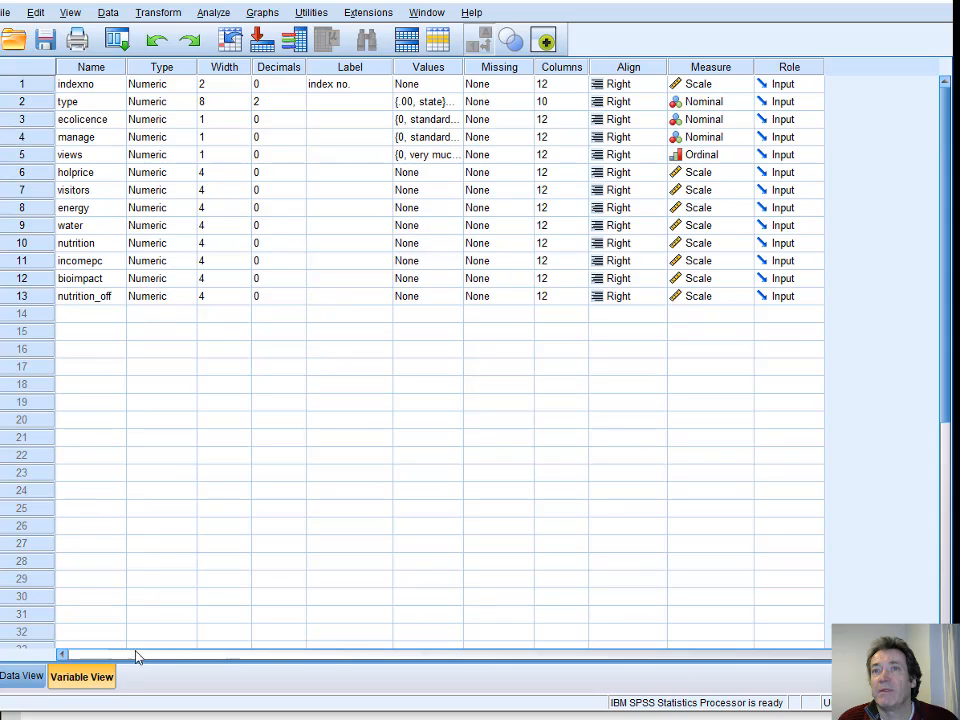
left_click(78, 316)
type("type")
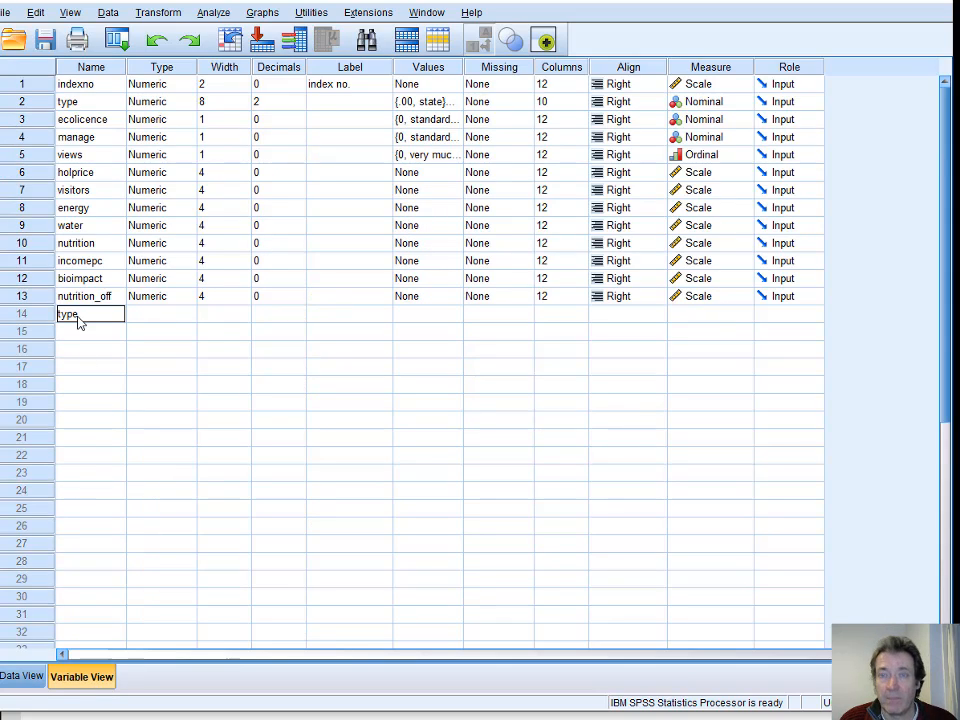
type("_st")
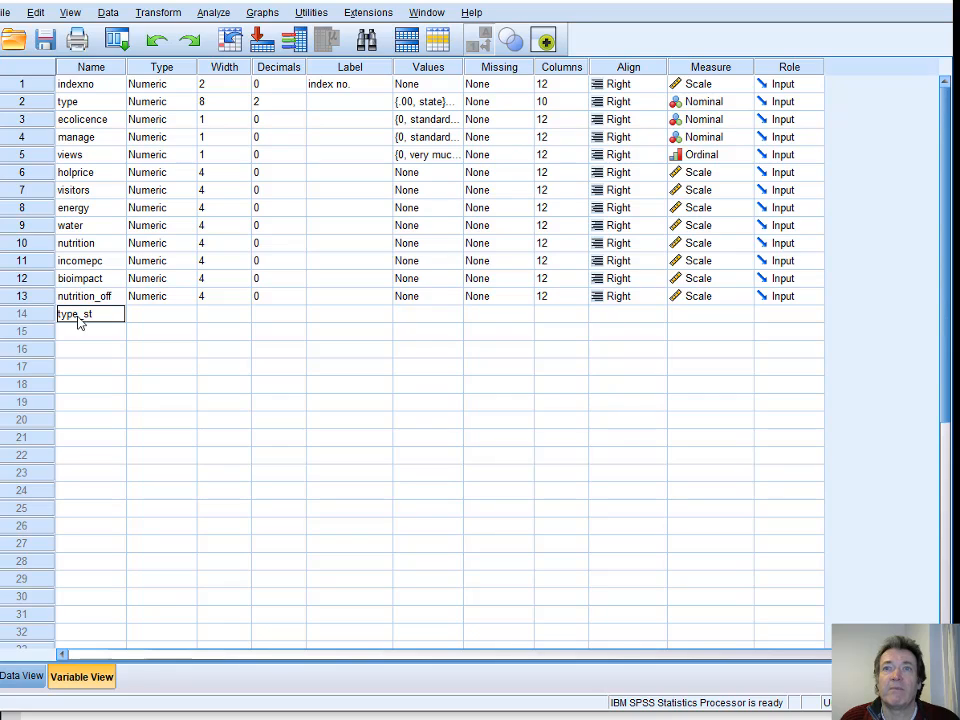
left_click(145, 316)
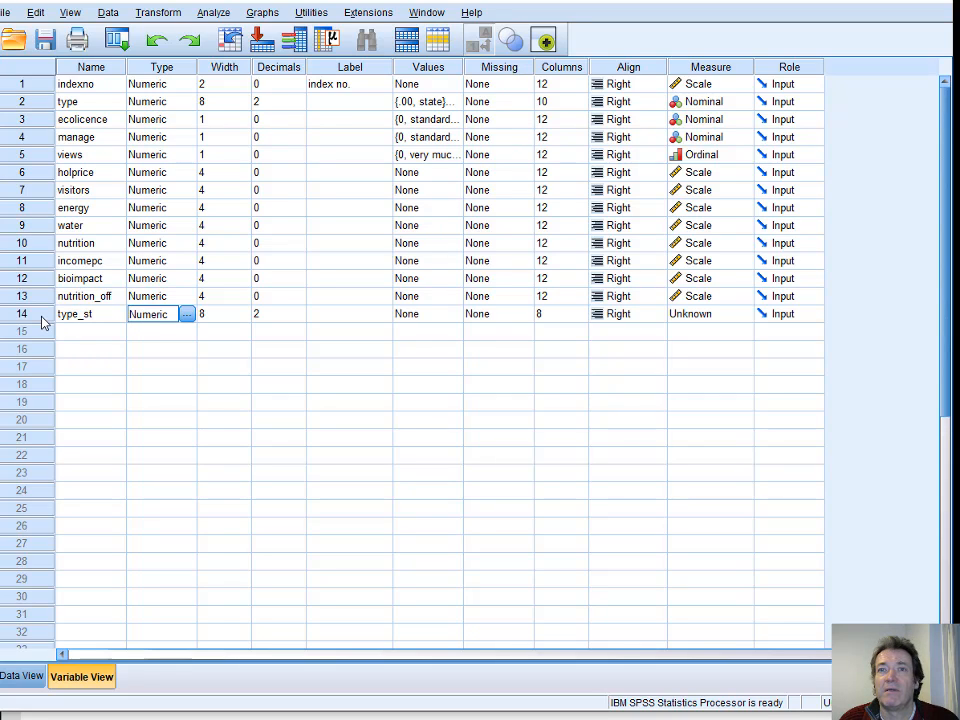
left_click(42, 317)
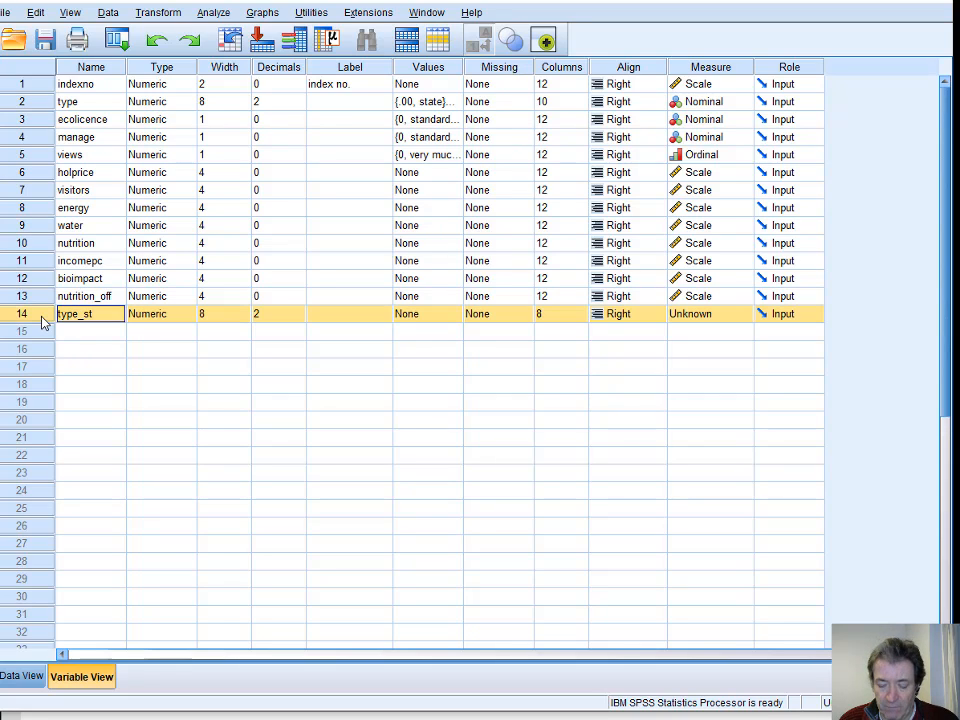
left_click_drag(42, 320, 20, 115)
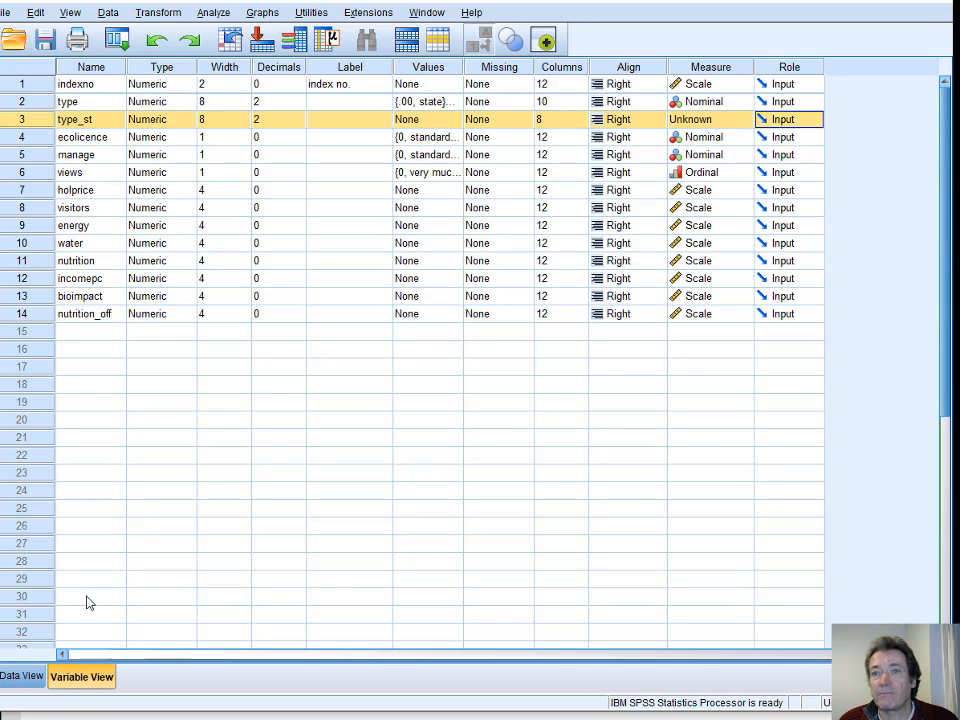
left_click(16, 676)
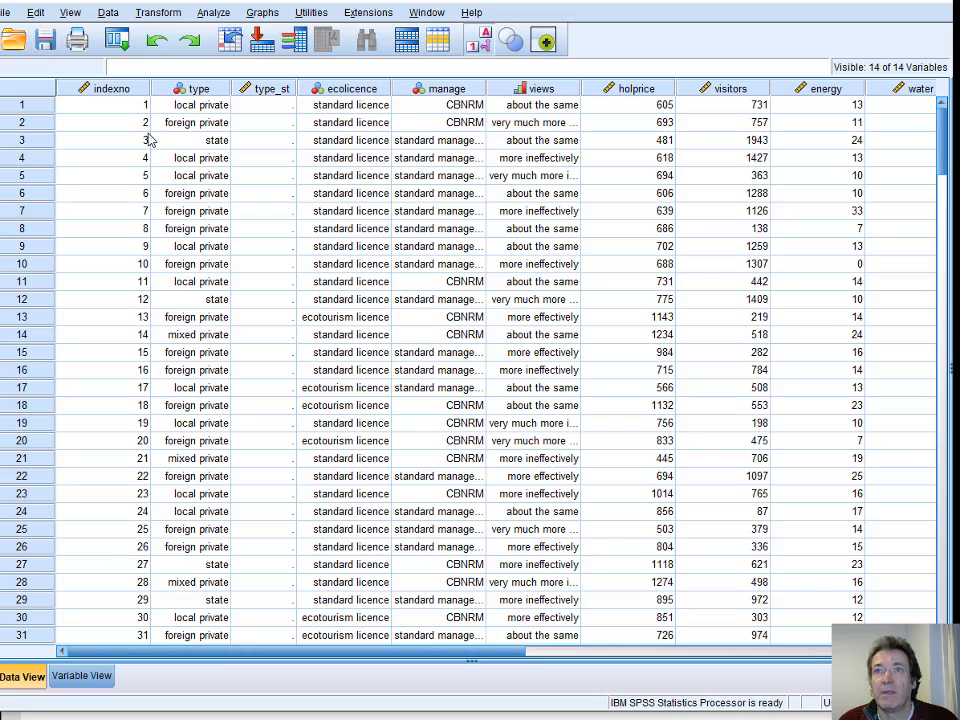
left_click(265, 110)
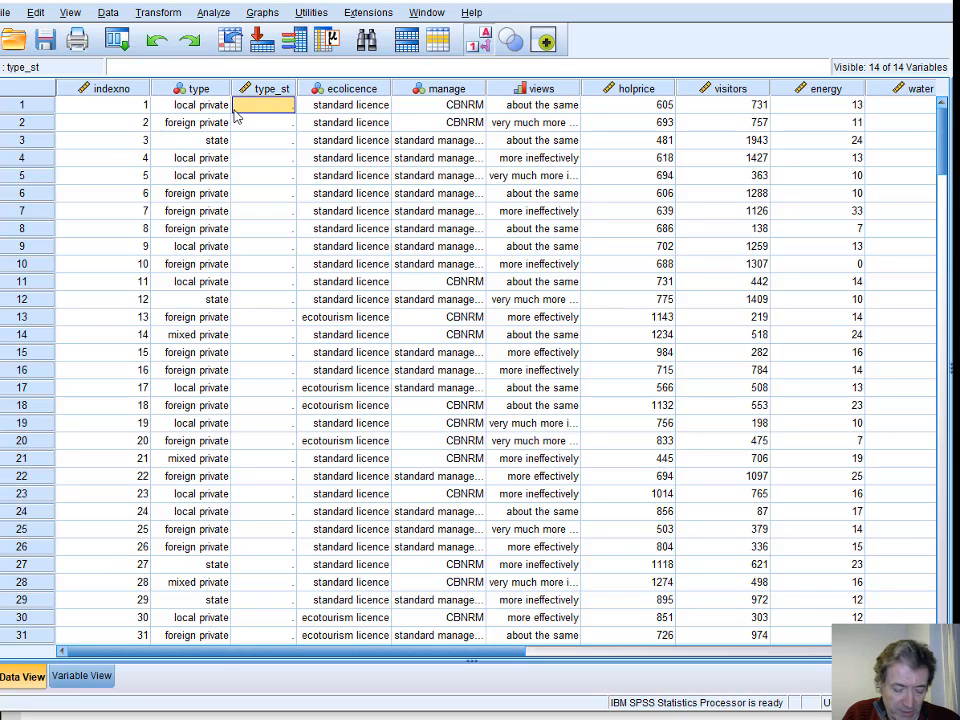
key("Escape")
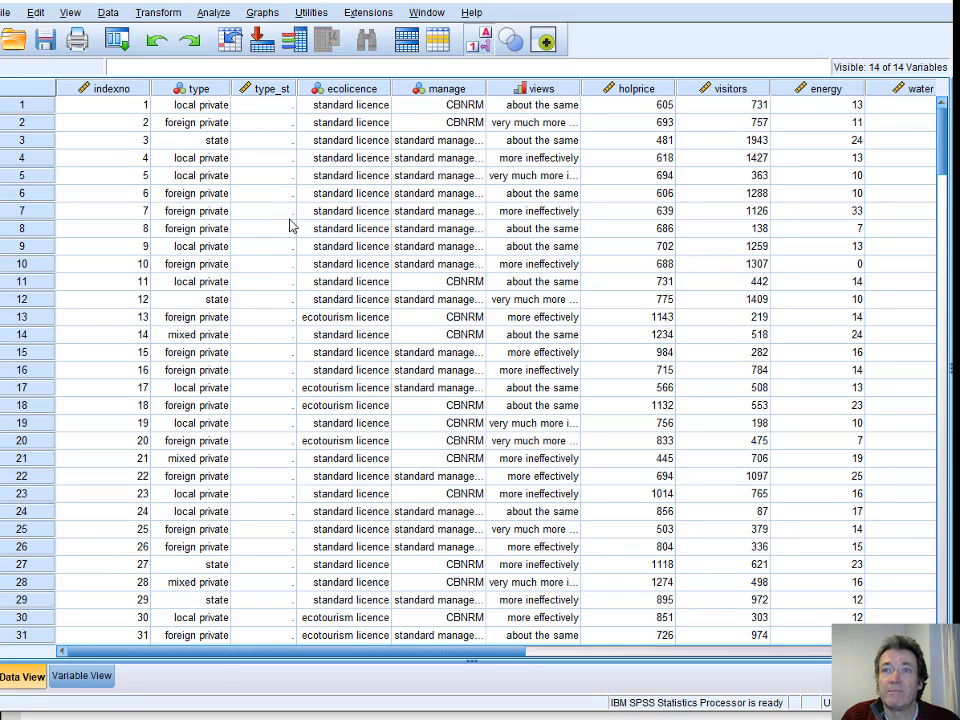
left_click(268, 111)
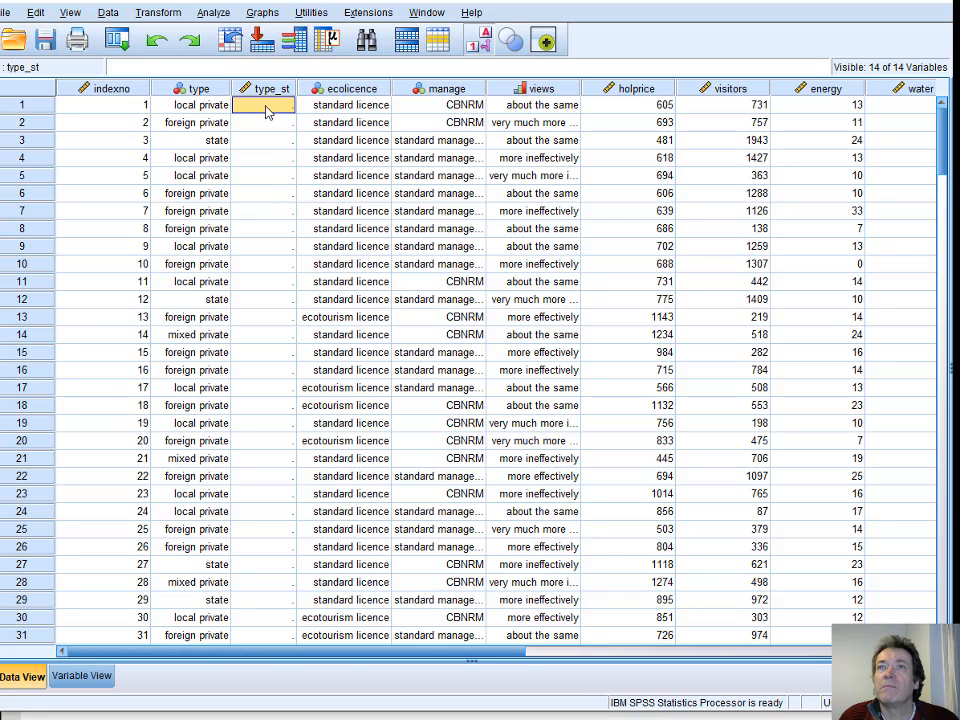
Step: Change the variable type of type_st to String with 8 characters
left_click(62, 676)
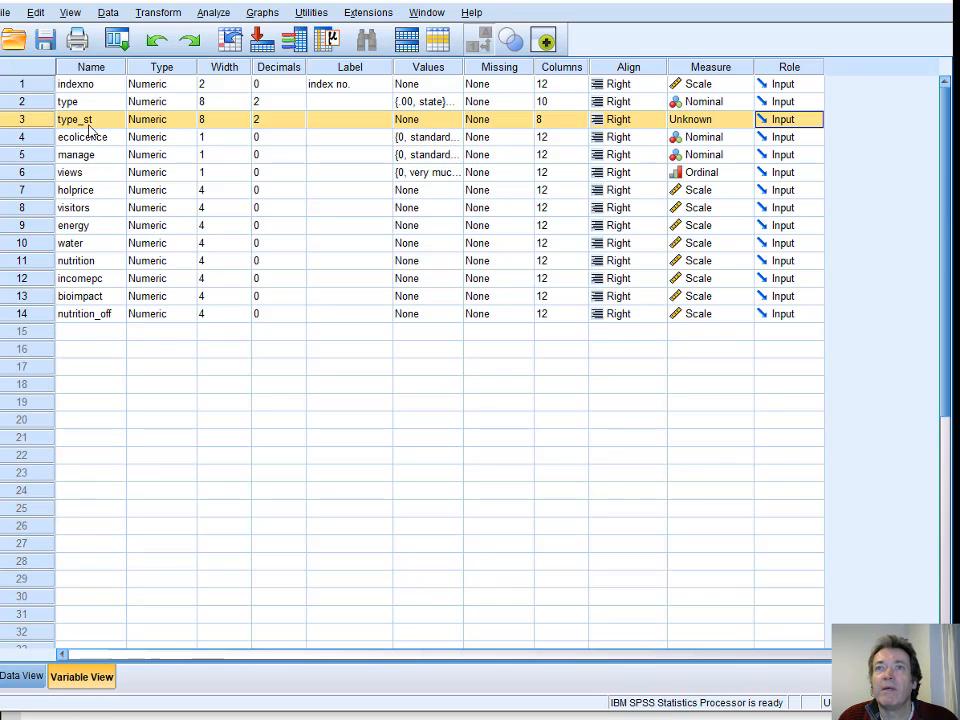
left_click(156, 119)
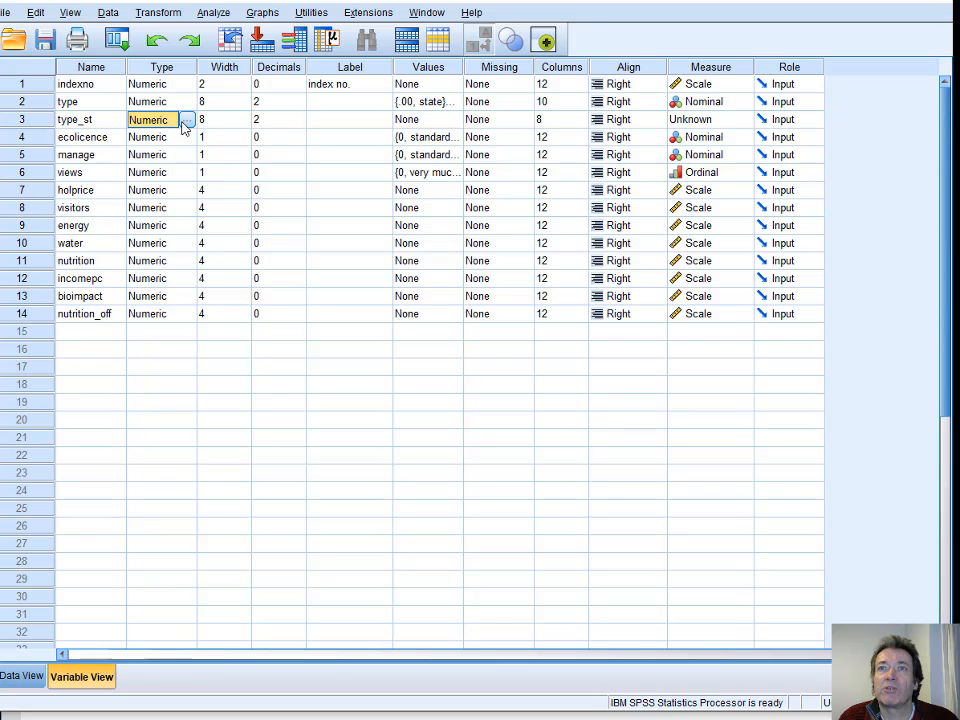
left_click(185, 120)
left_click(305, 376)
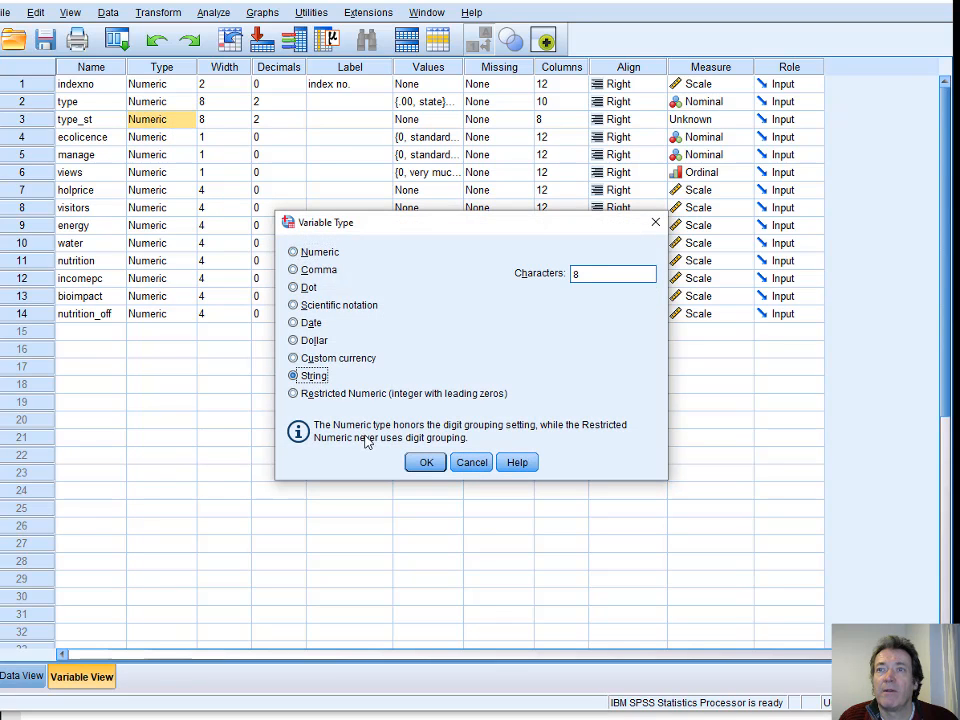
left_click(426, 462)
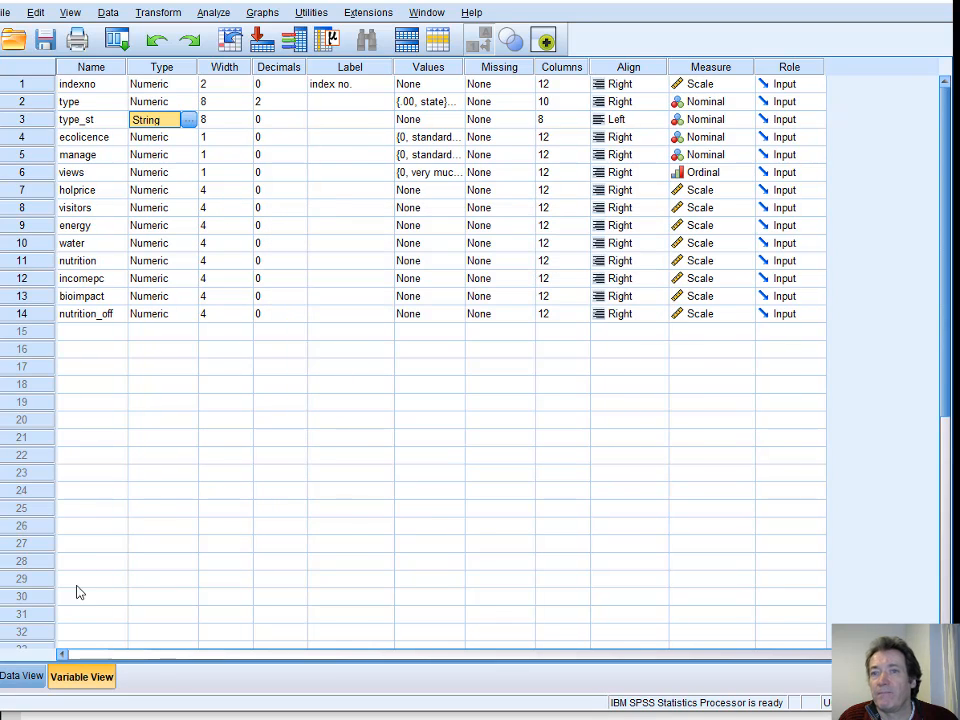
Step: Try pasting the copied type values into the type_st column from the first case, and undo the paste
left_click(24, 676)
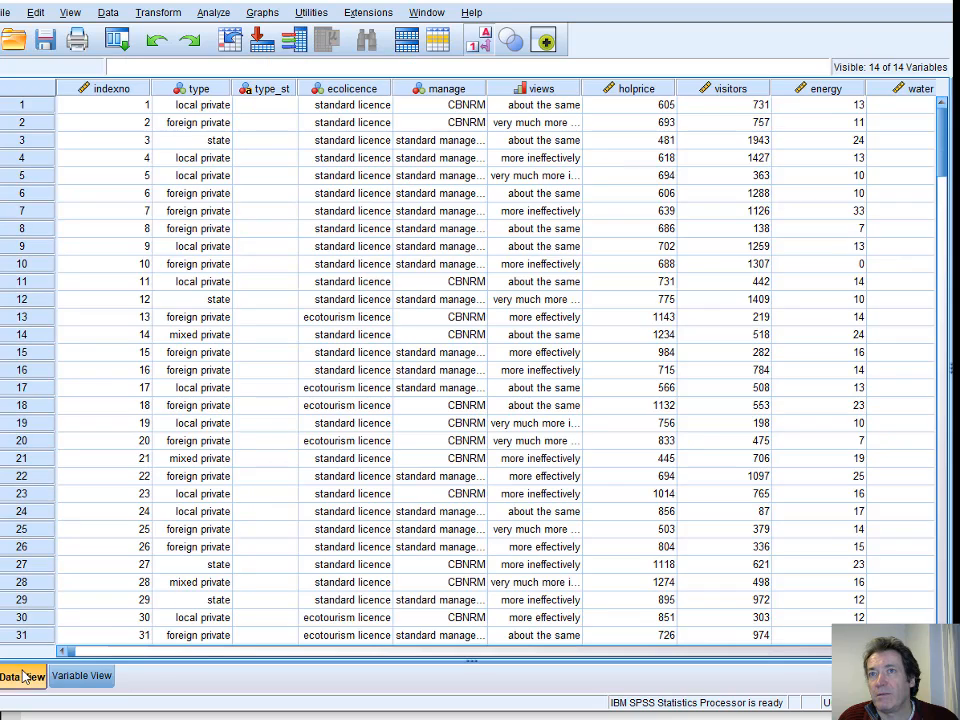
left_click(270, 109)
key("ctrl+v")
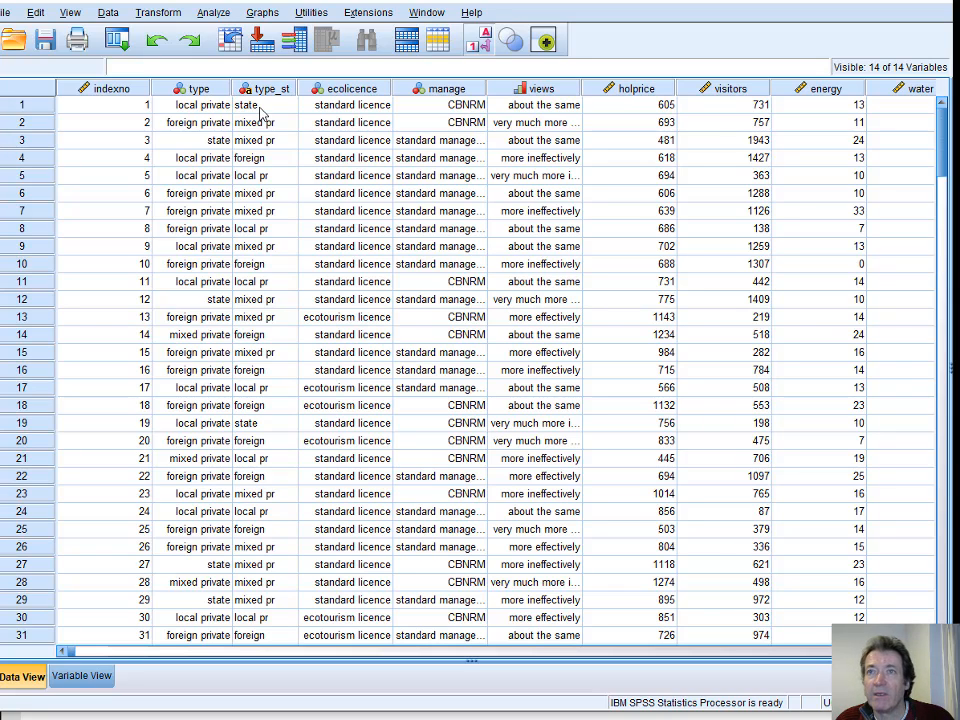
key("ctrl+z")
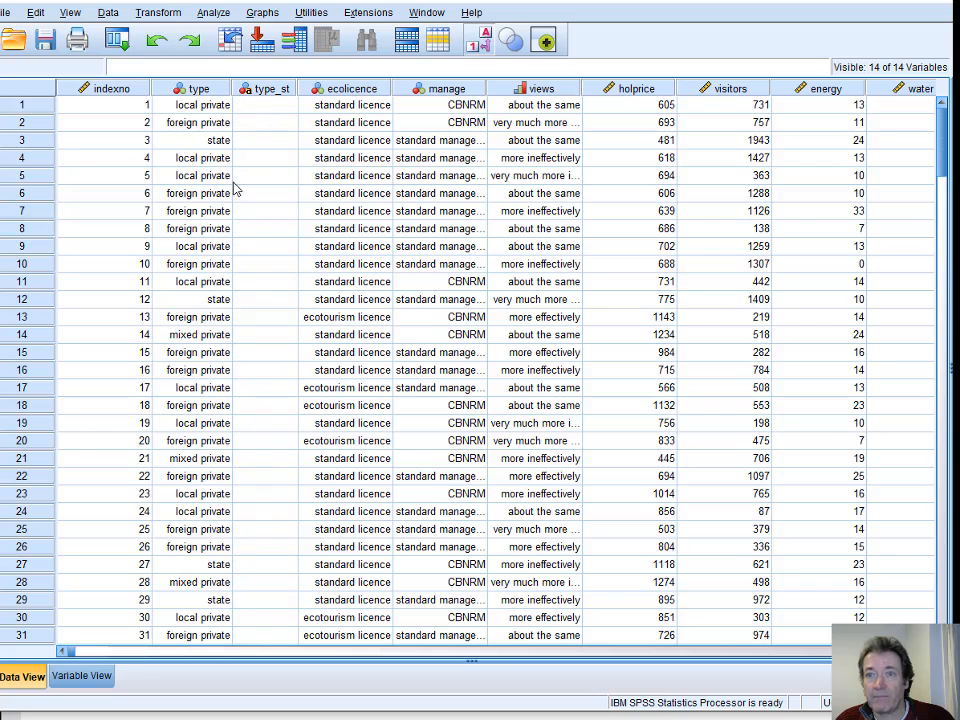
Step: Set the width of the type_st string variable to 2
left_click(80, 676)
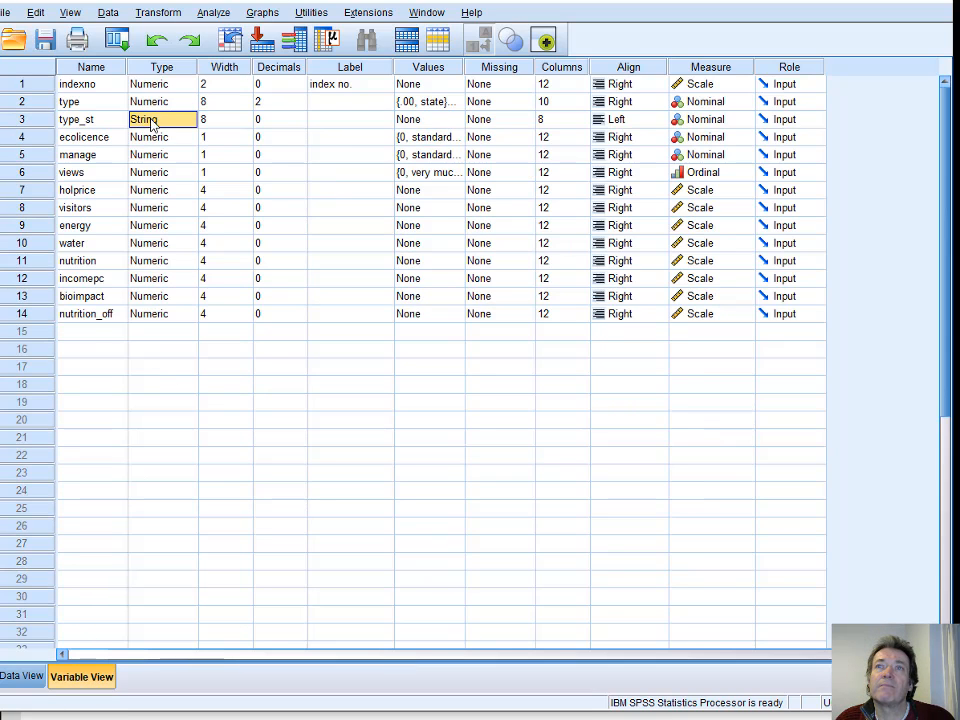
left_click(206, 120)
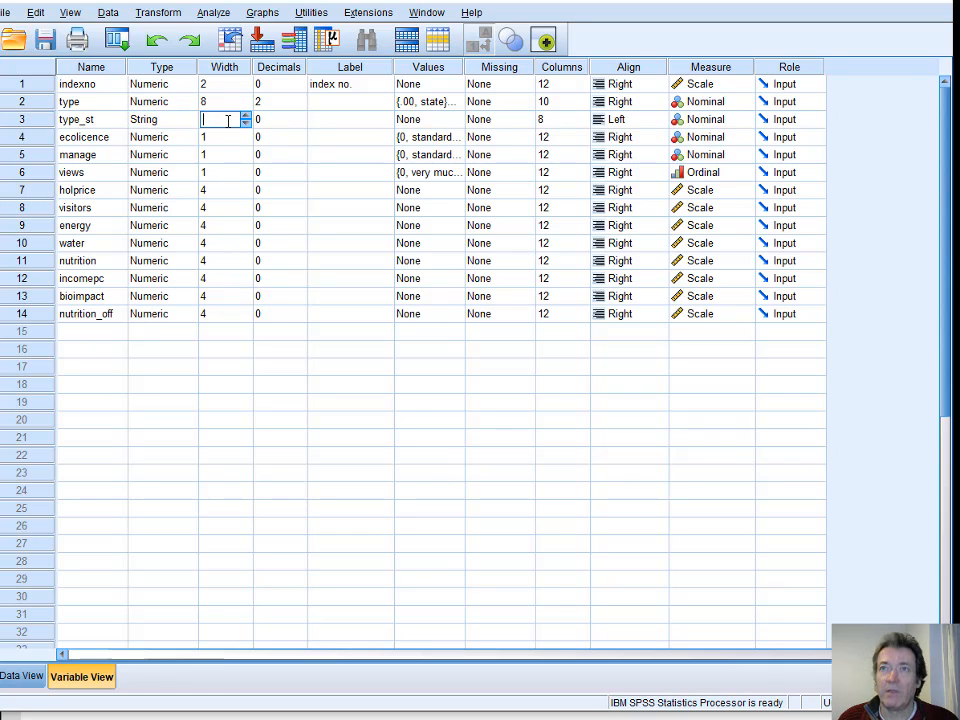
type("3")
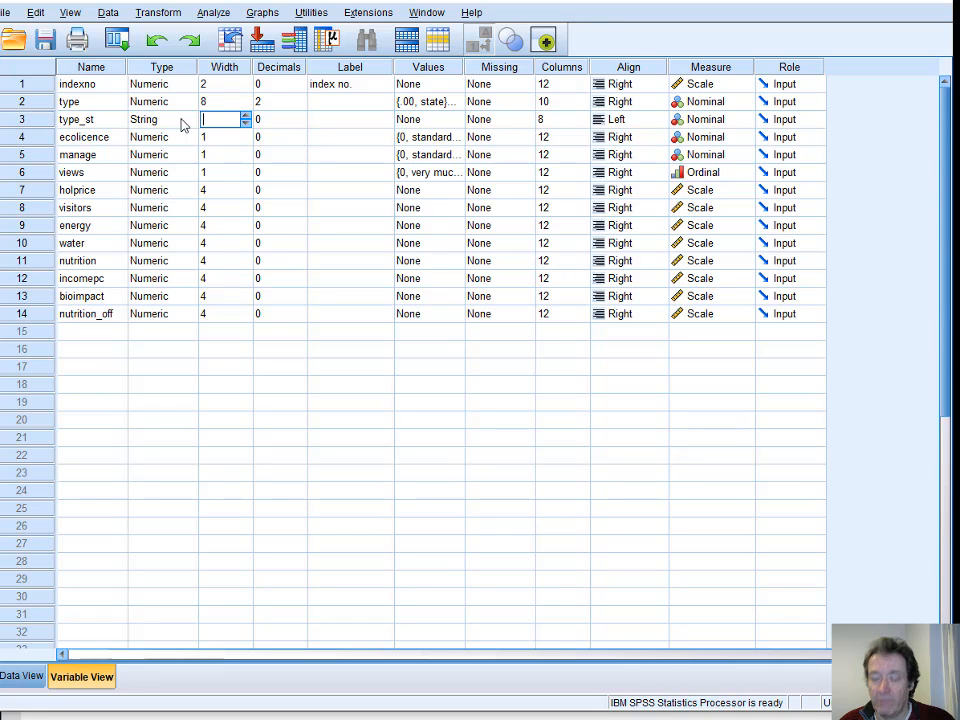
type("2")
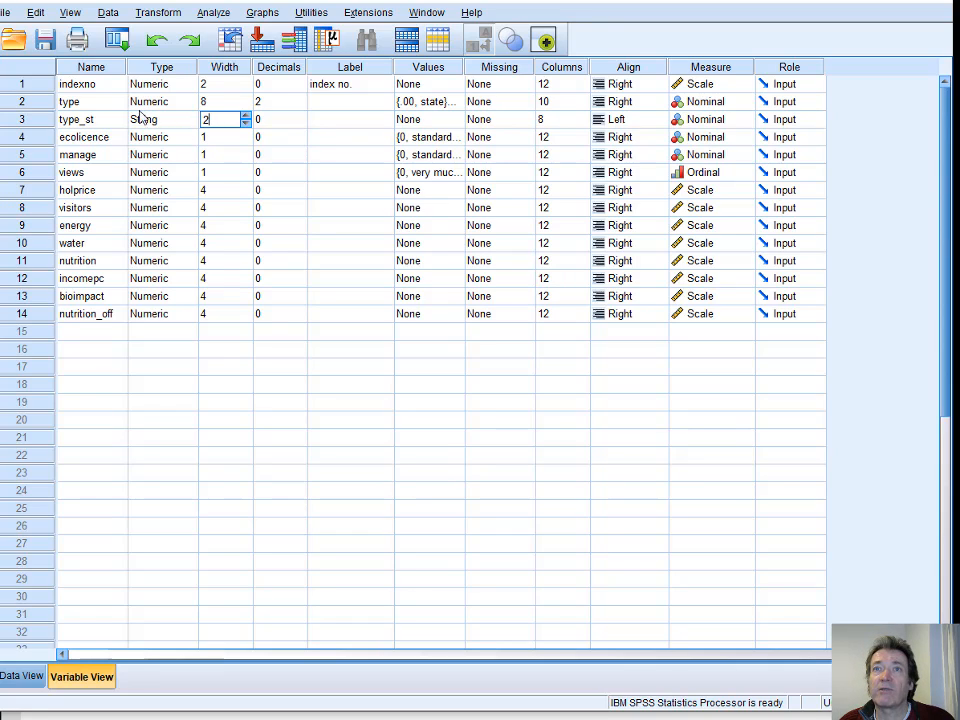
left_click(87, 122)
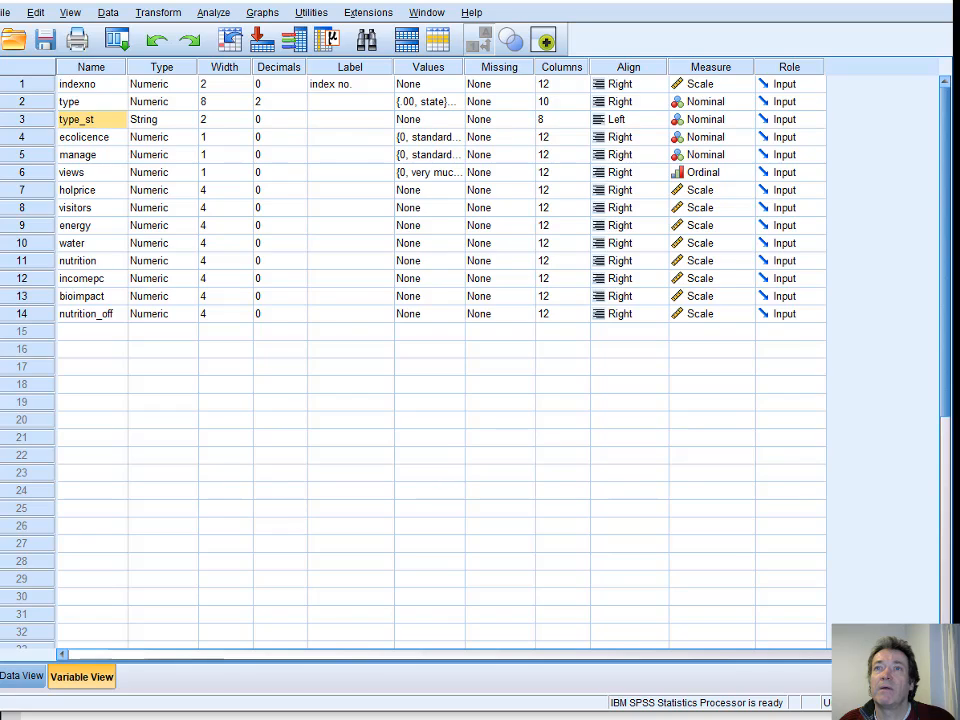
Step: Switch to Excel to check the copied type column, and return to the variable definitions in SPSS
key("alt+Tab")
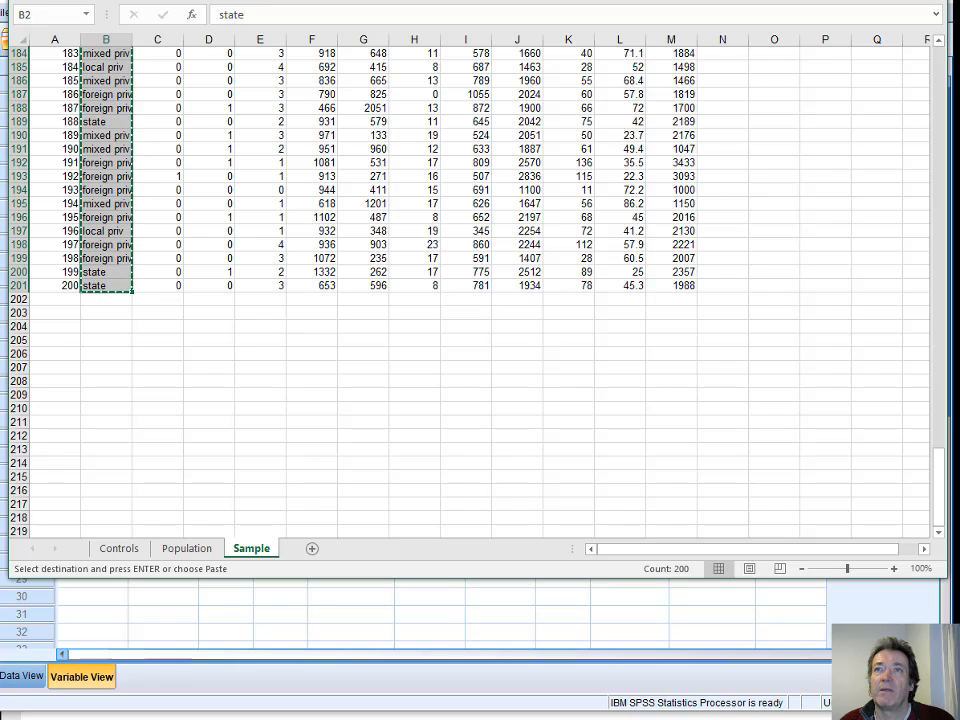
key("alt+Tab")
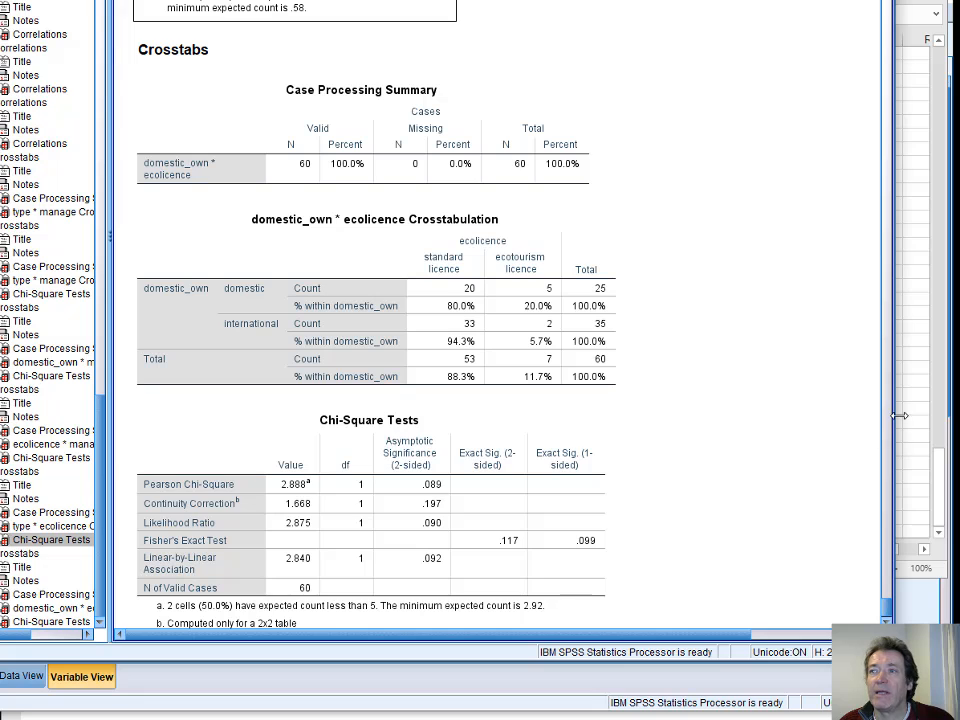
left_click(560, 678)
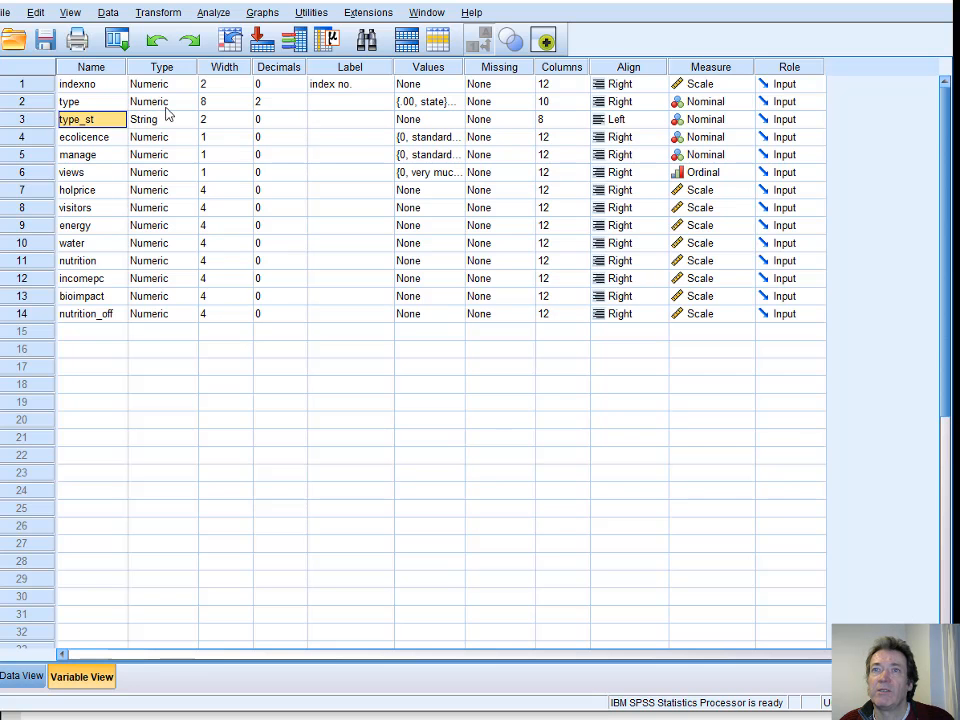
Step: Paste the copied type values into the type_st column starting at the first case
left_click(221, 120)
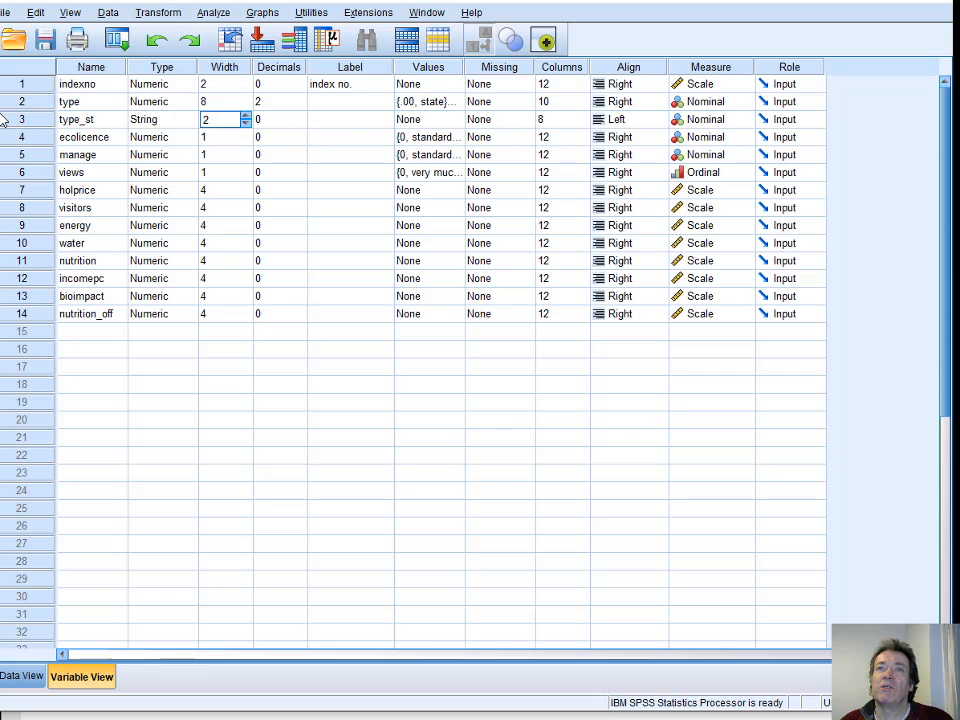
left_click(24, 676)
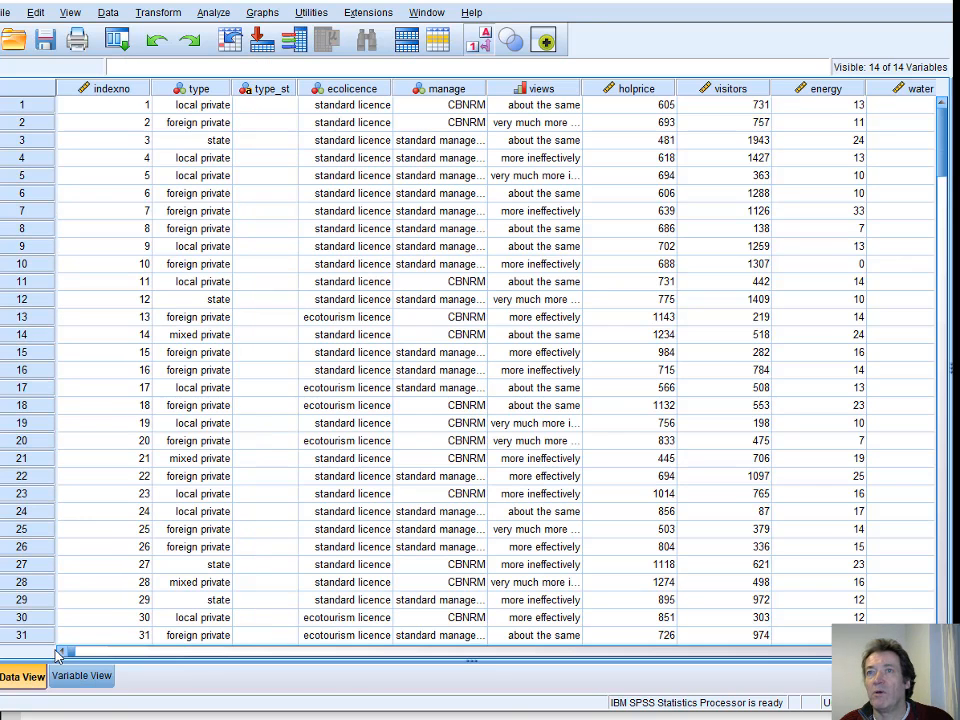
left_click(277, 107)
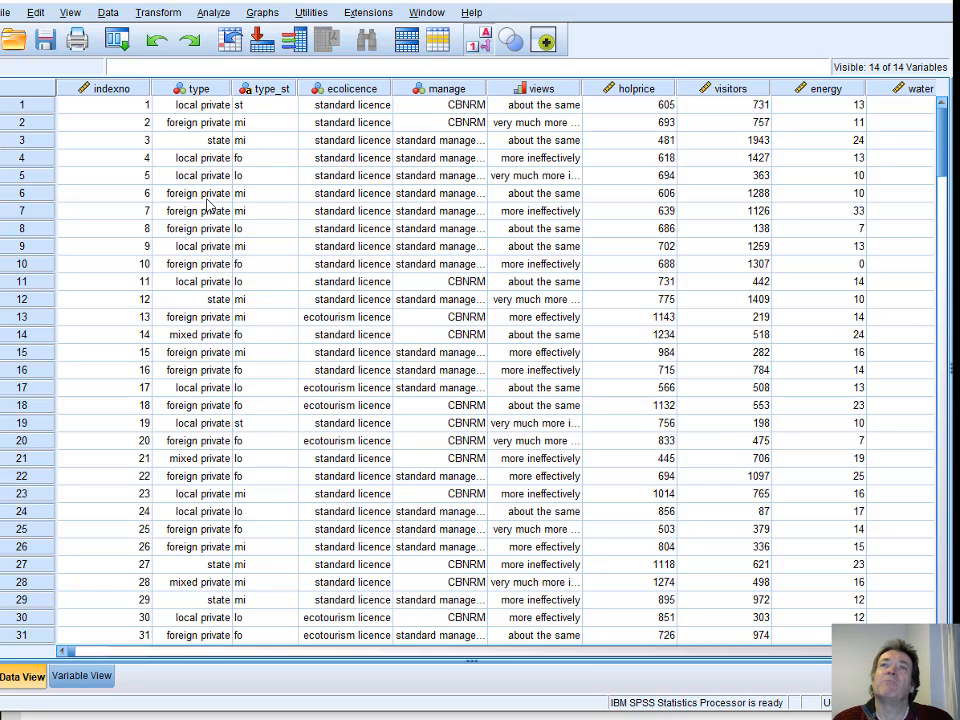
left_click(268, 102)
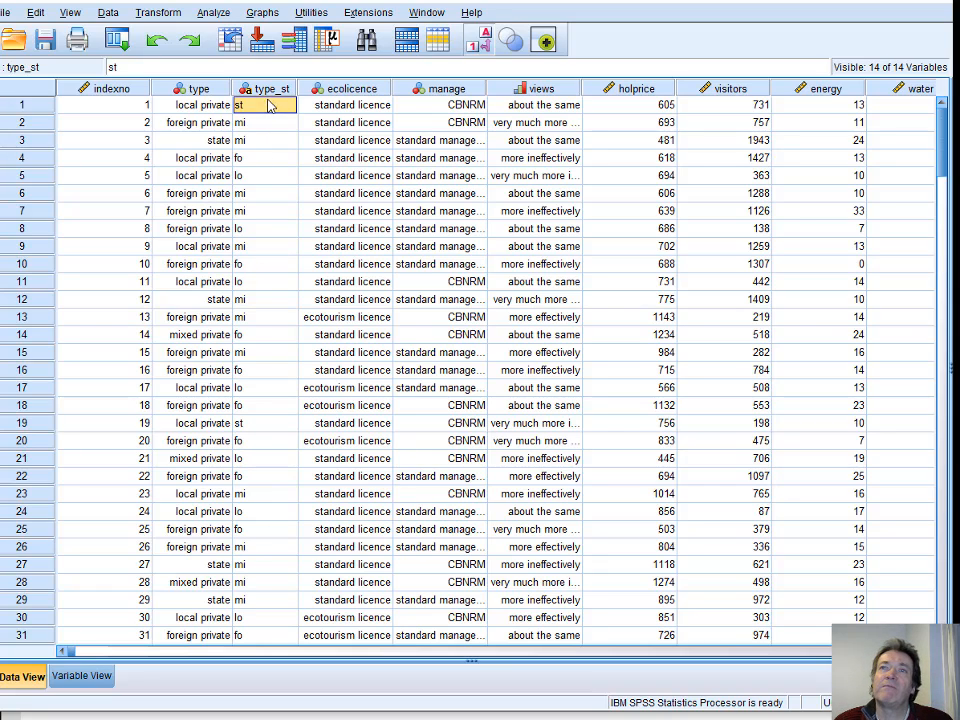
left_click(206, 104)
left_click(242, 105)
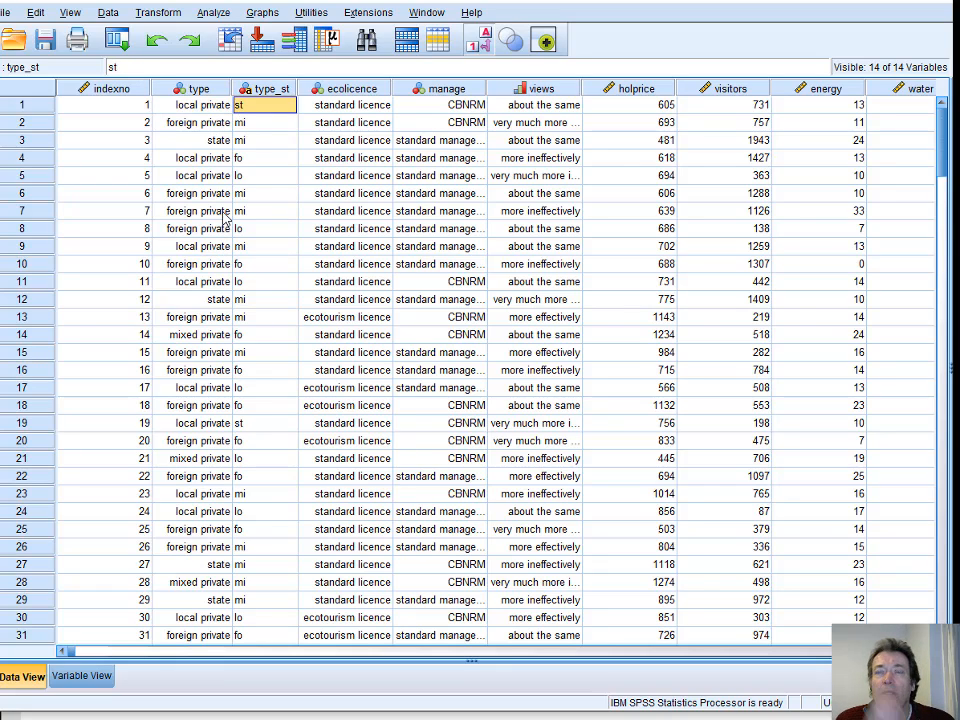
Step: Start a Recode into Different Variables with type_st as the input variable
left_click(117, 40)
left_click(150, 88)
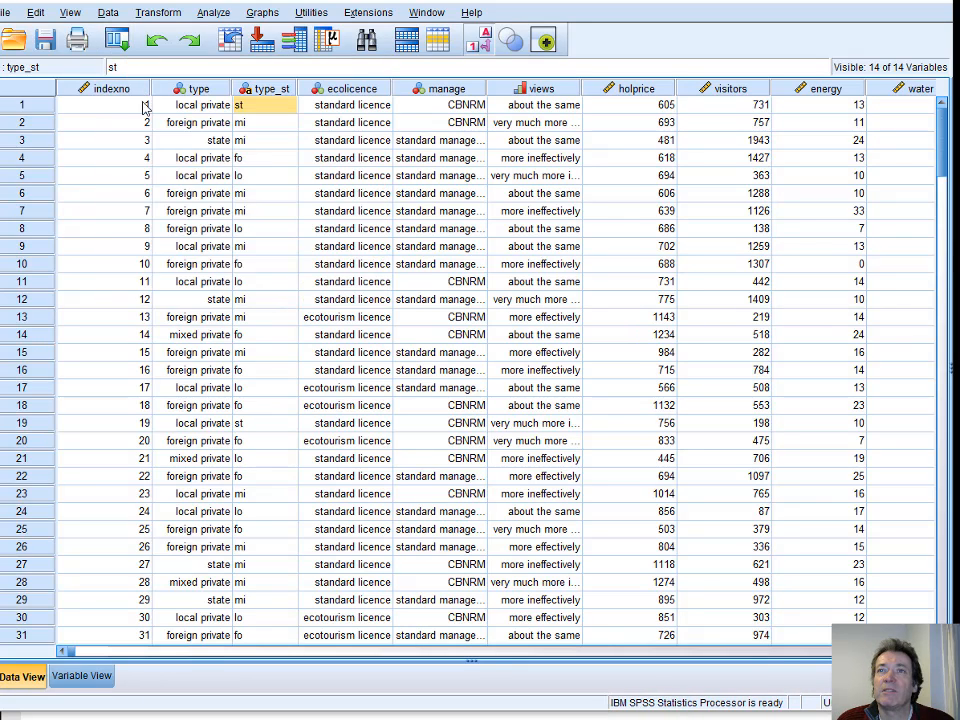
left_click(176, 230)
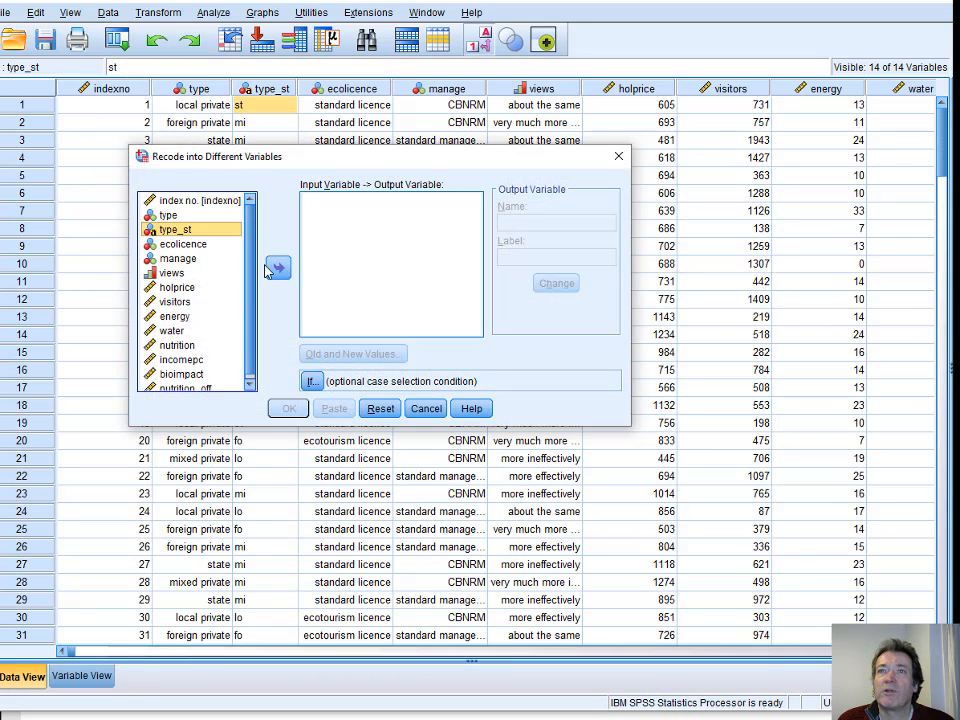
left_click(278, 267)
Step: Try to add type to the recode's input variables as well
left_click(170, 216)
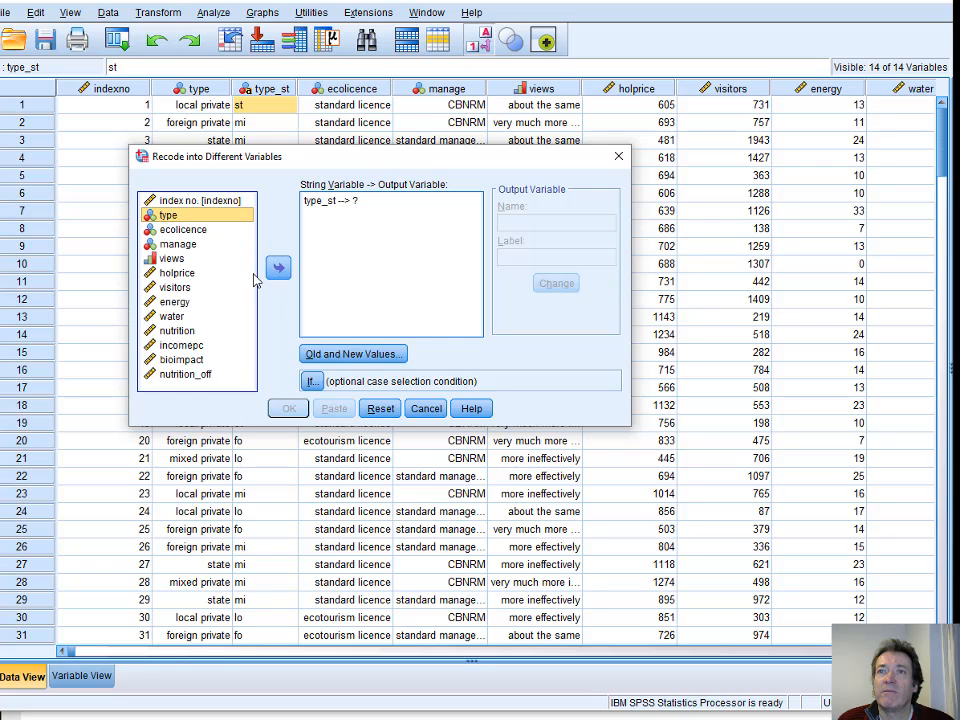
left_click(276, 267)
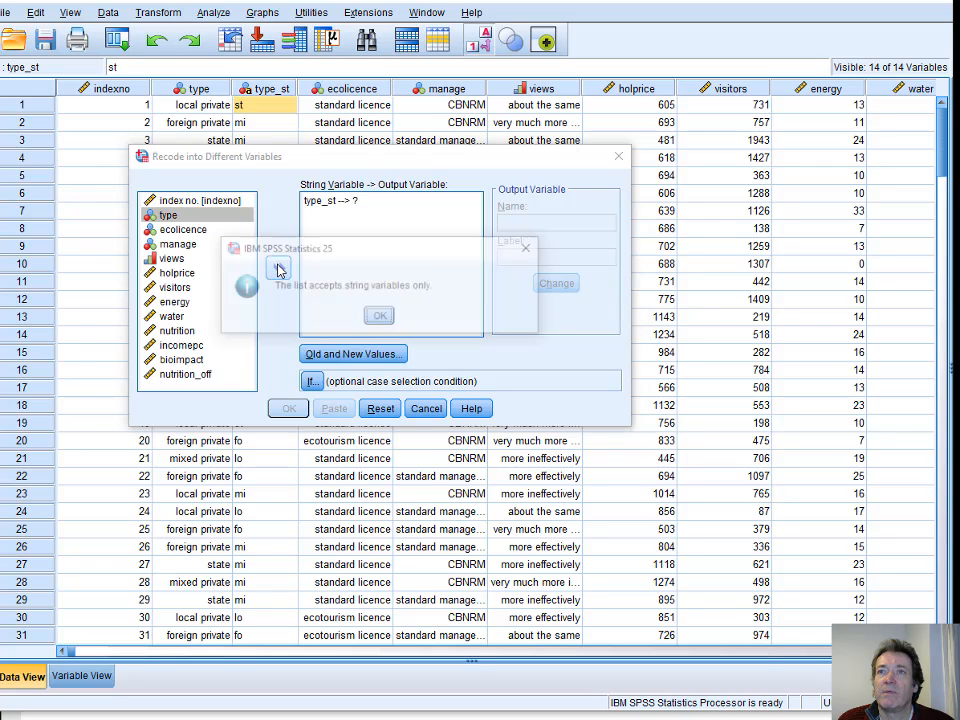
left_click(380, 316)
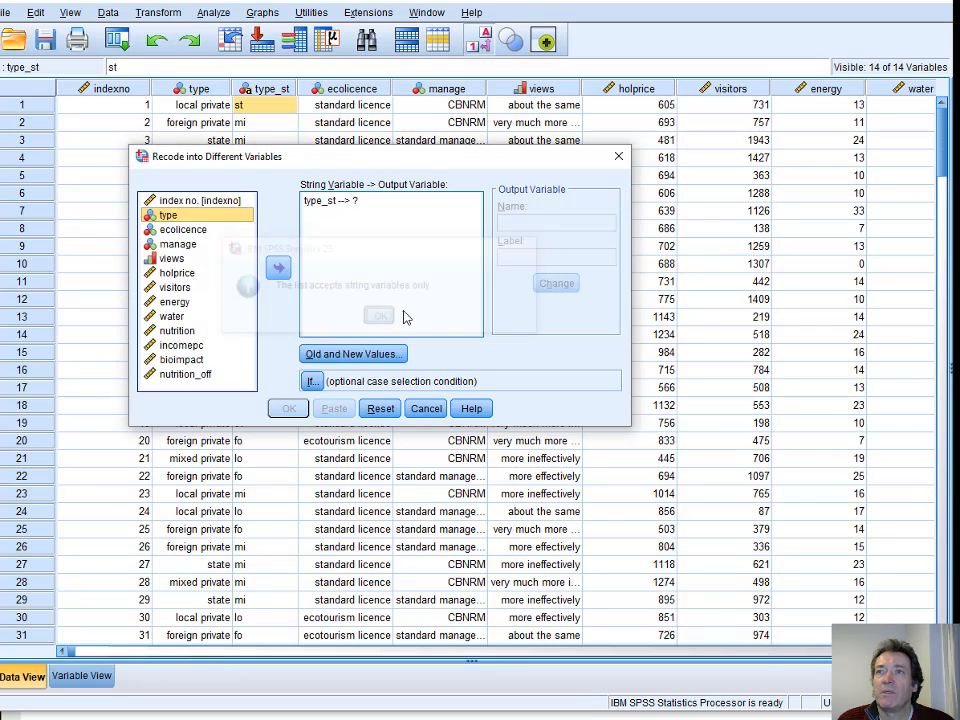
Step: Set type as the output variable for recoding type_st, accepting the use of the existing variable name
left_click(389, 203)
left_click(505, 222)
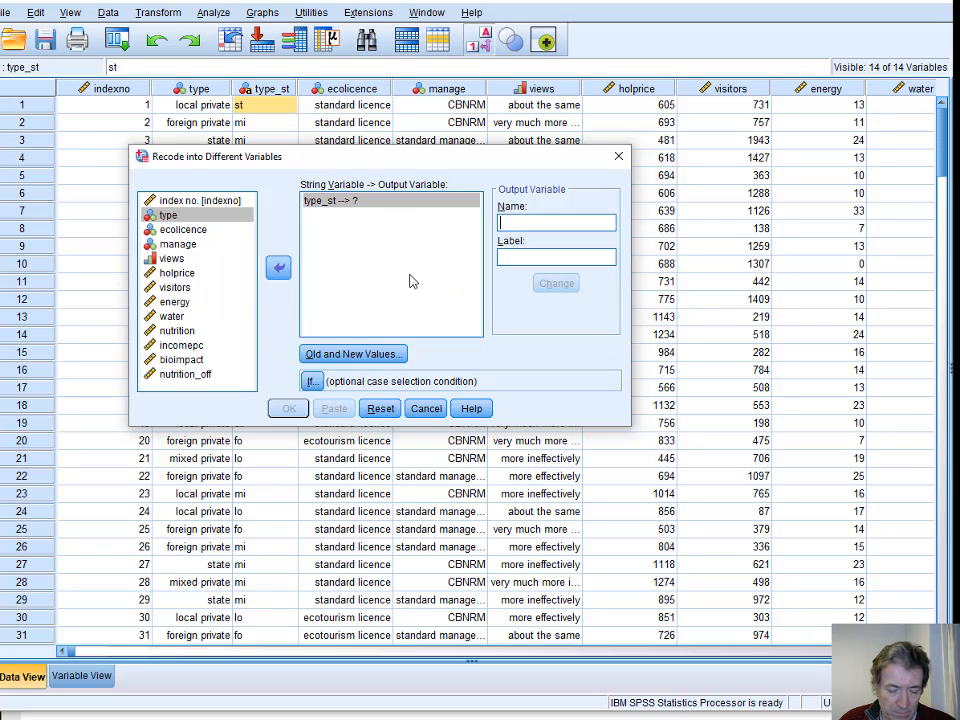
type("type")
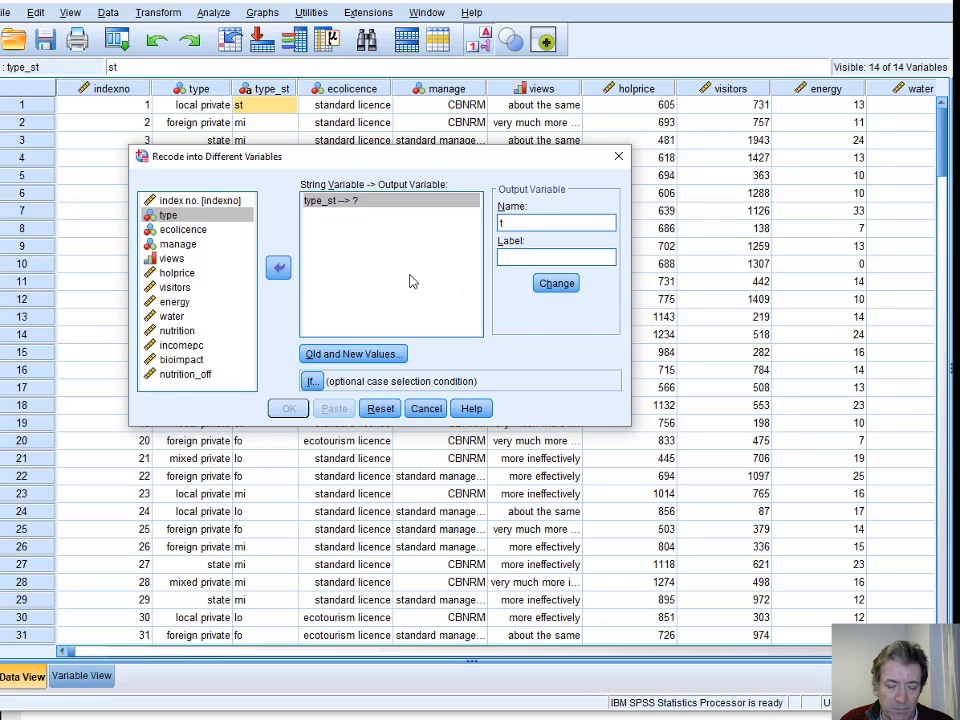
left_click(563, 285)
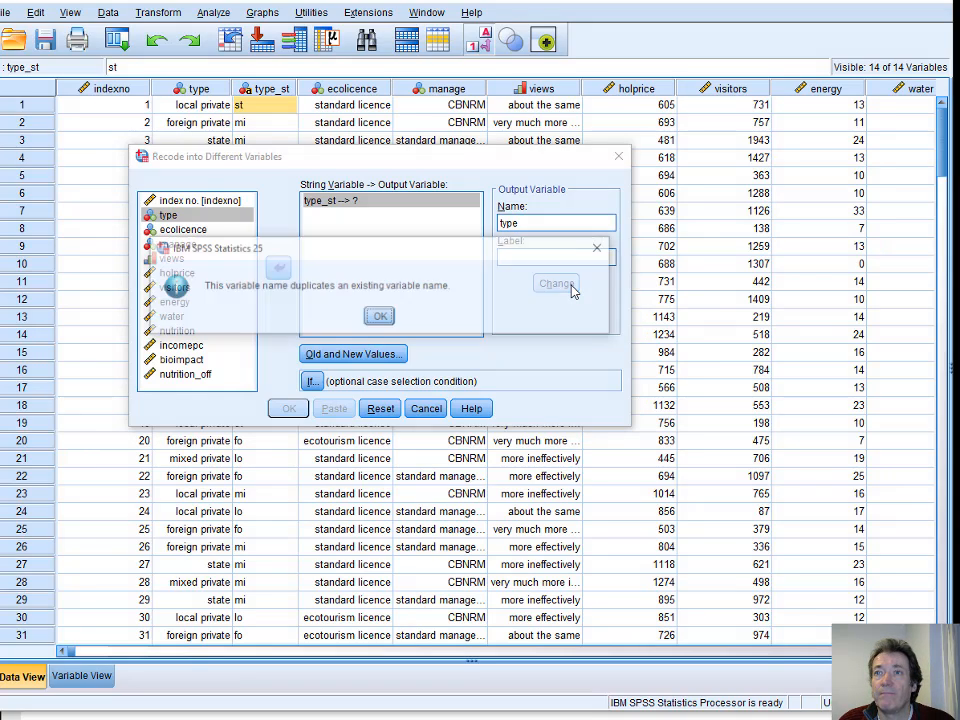
left_click(381, 317)
double_click(524, 226)
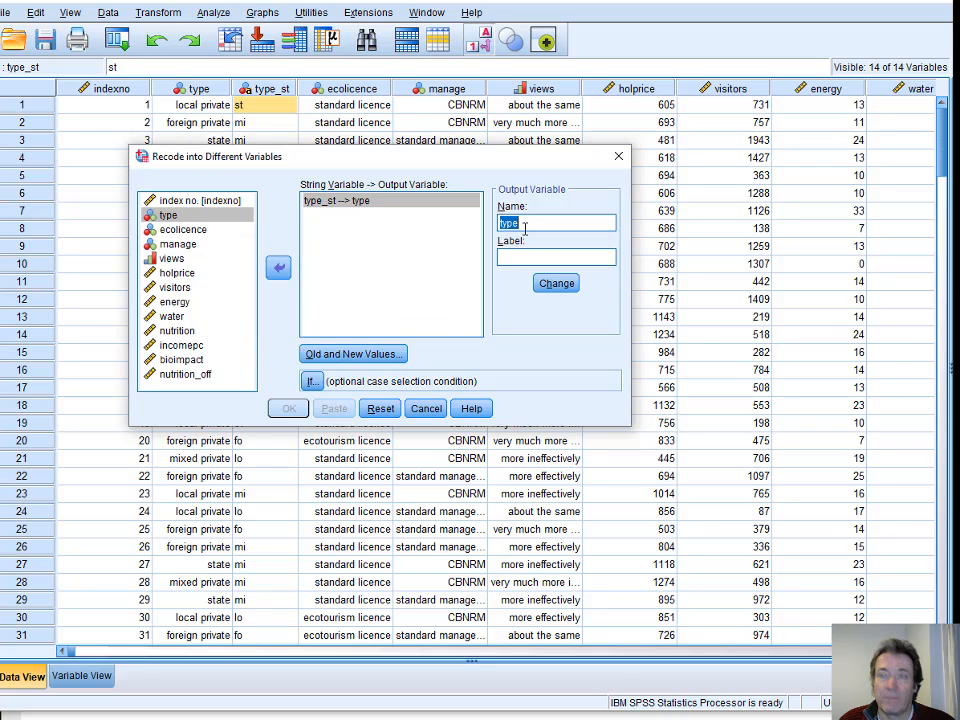
left_click(524, 228)
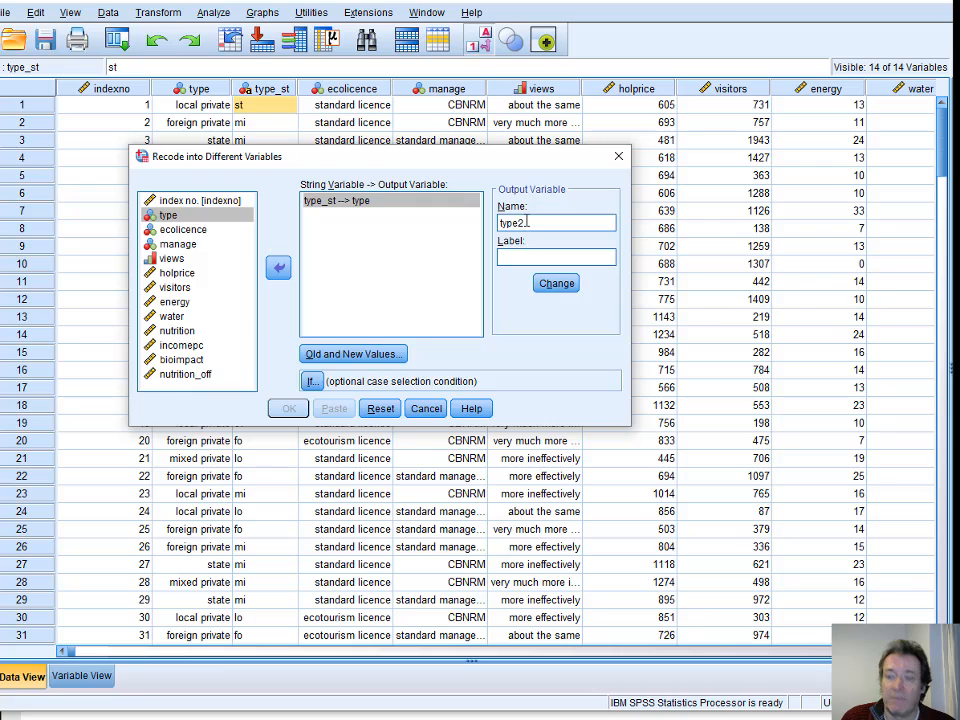
key("BackSpace")
key("BackSpace")
key("BackSpace")
key("BackSpace")
key("BackSpace")
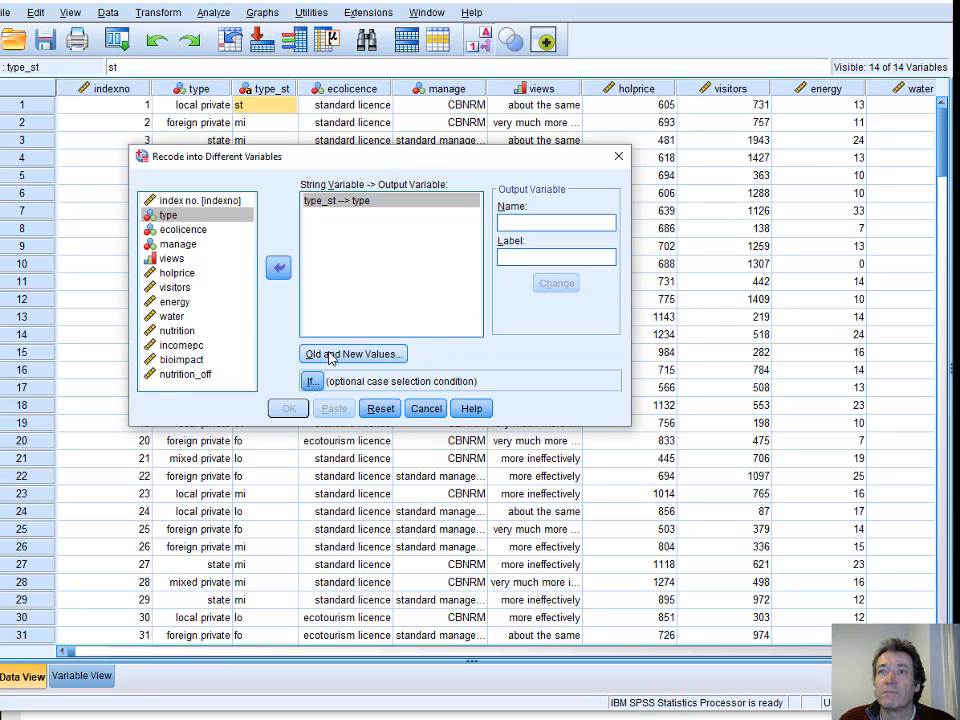
Step: Open the old and new values of the recode and enter old value st with new value 1
left_click(340, 353)
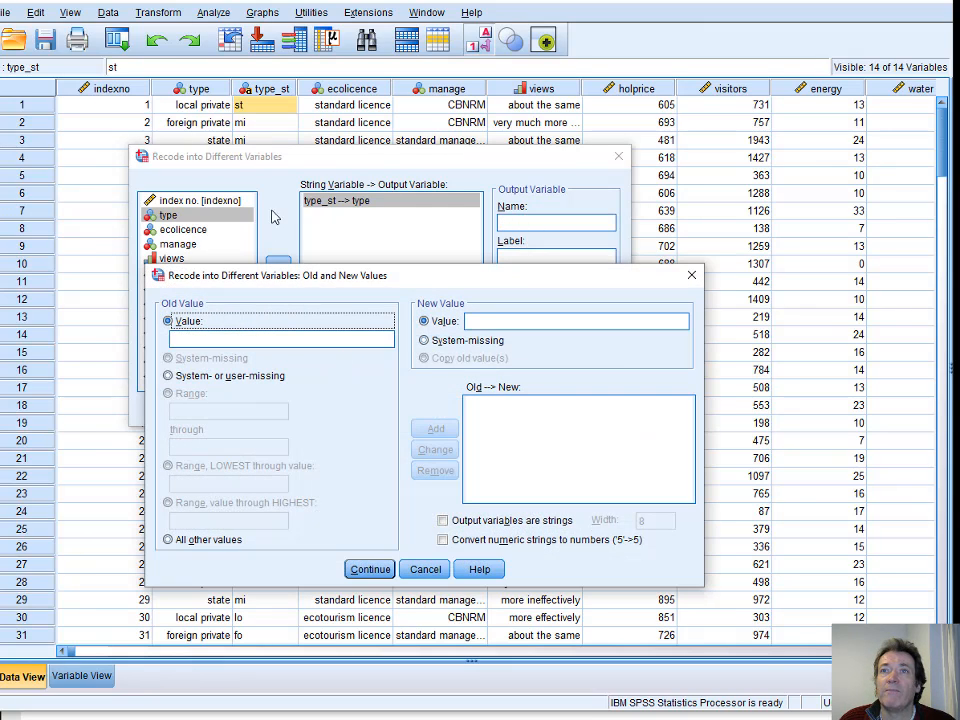
left_click(212, 346)
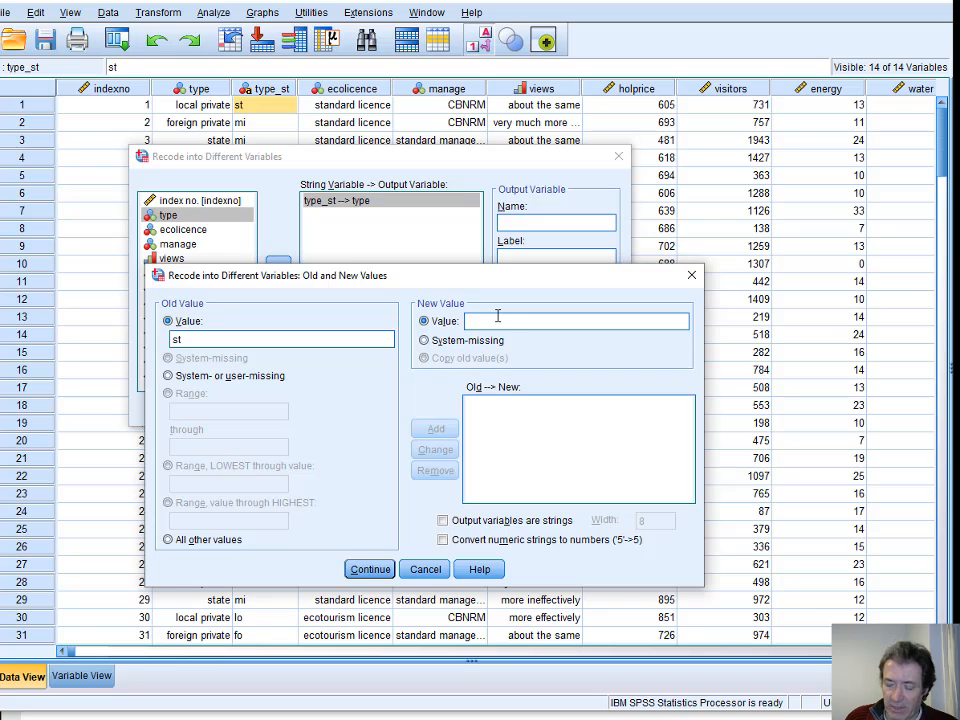
type("1")
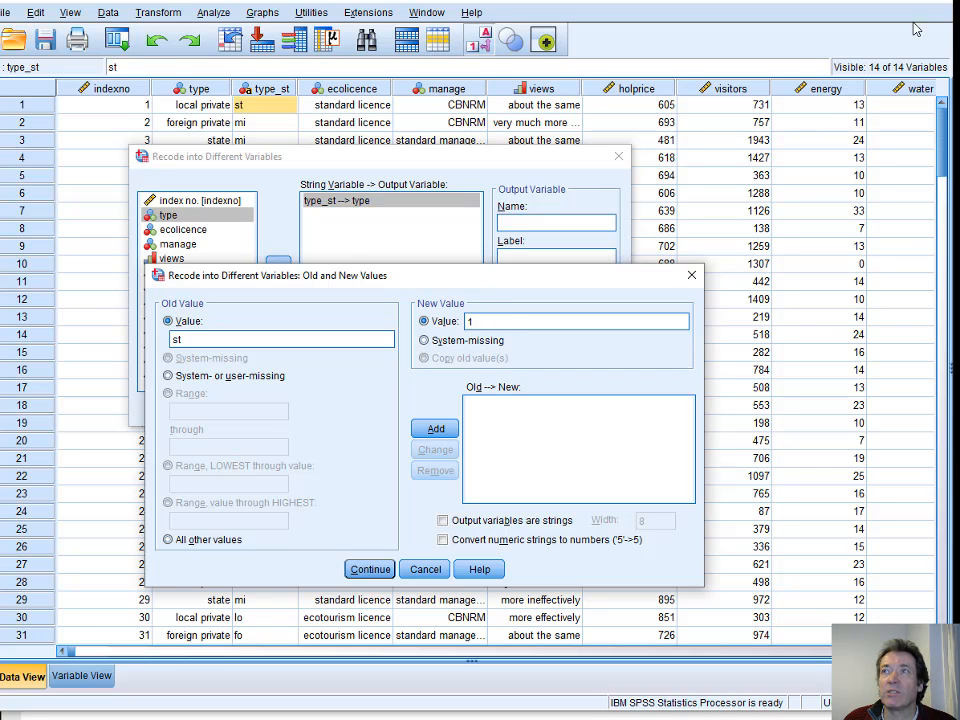
Step: Switch to Excel to check the coding key for type on the Controls sheet, and return to the SPSS recode
key("alt+Tab")
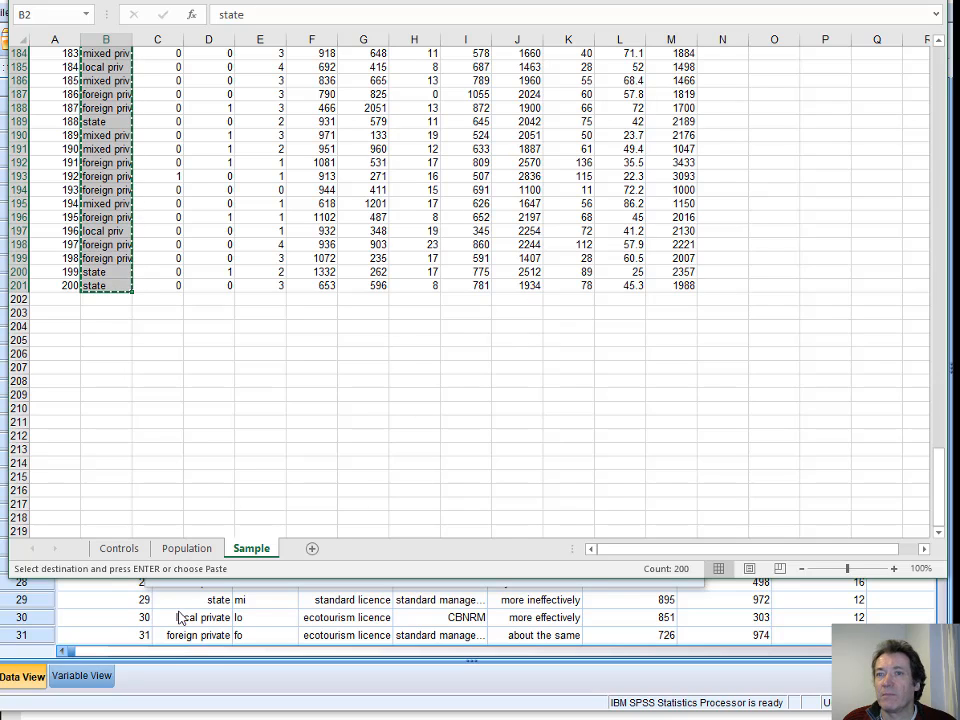
left_click(119, 549)
scroll(384, 486, "down", 12)
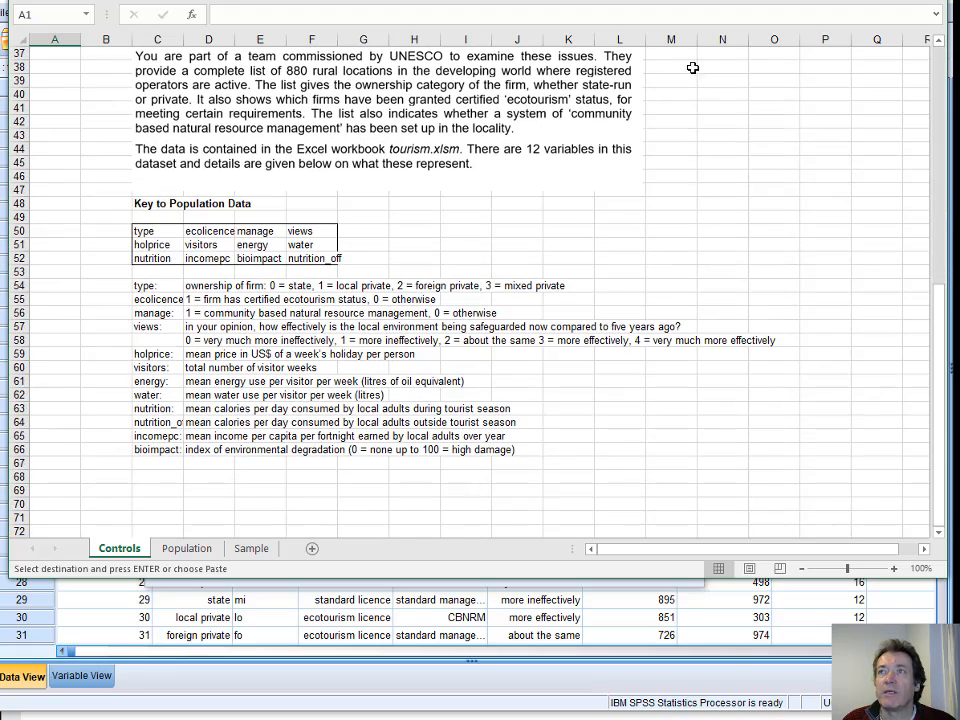
left_click(737, 671)
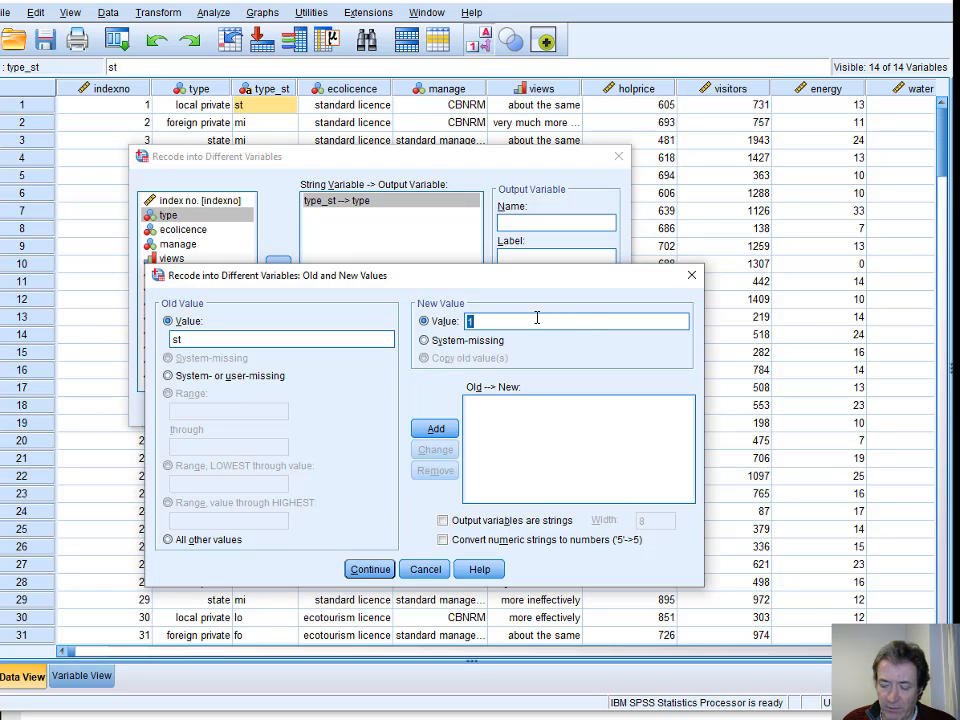
Step: Add the recode rules st to 0 and lo to 1
left_click(433, 428)
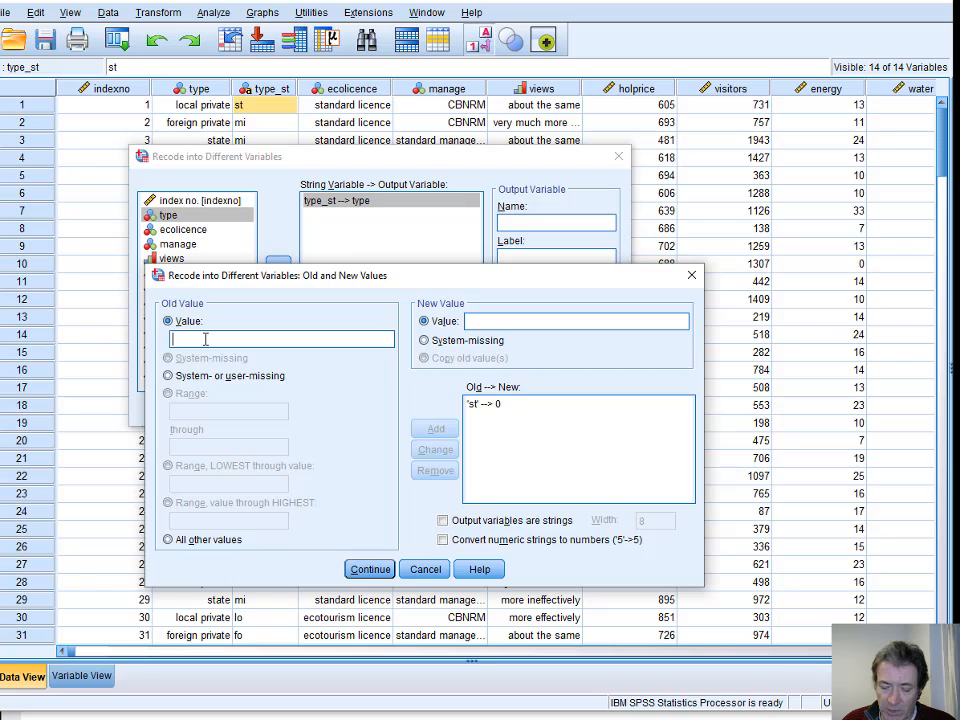
left_click(476, 323)
type("1")
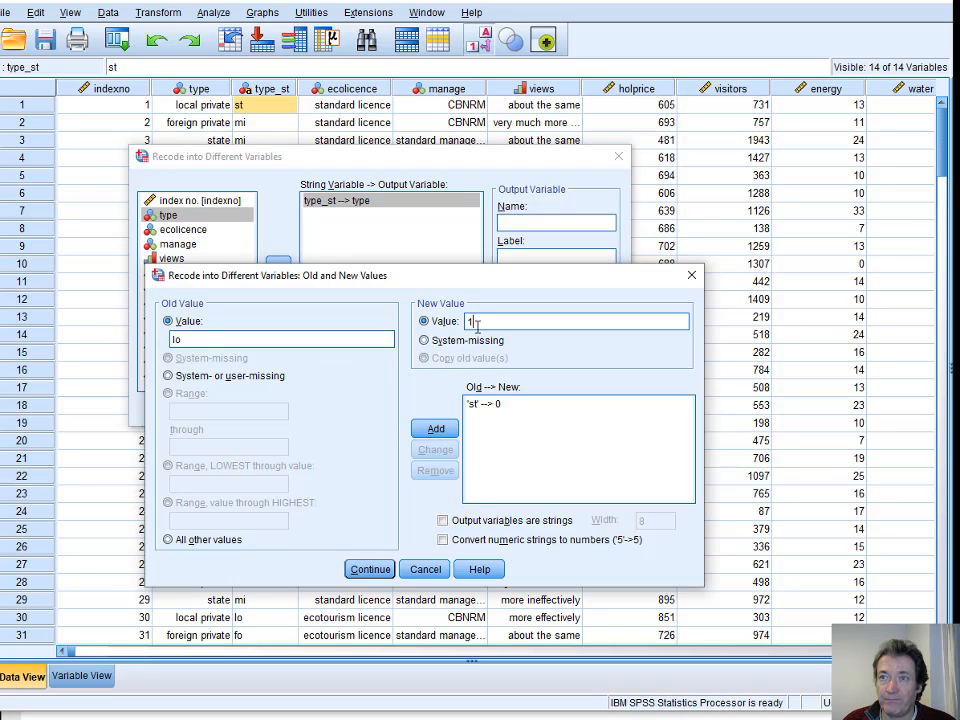
left_click(436, 428)
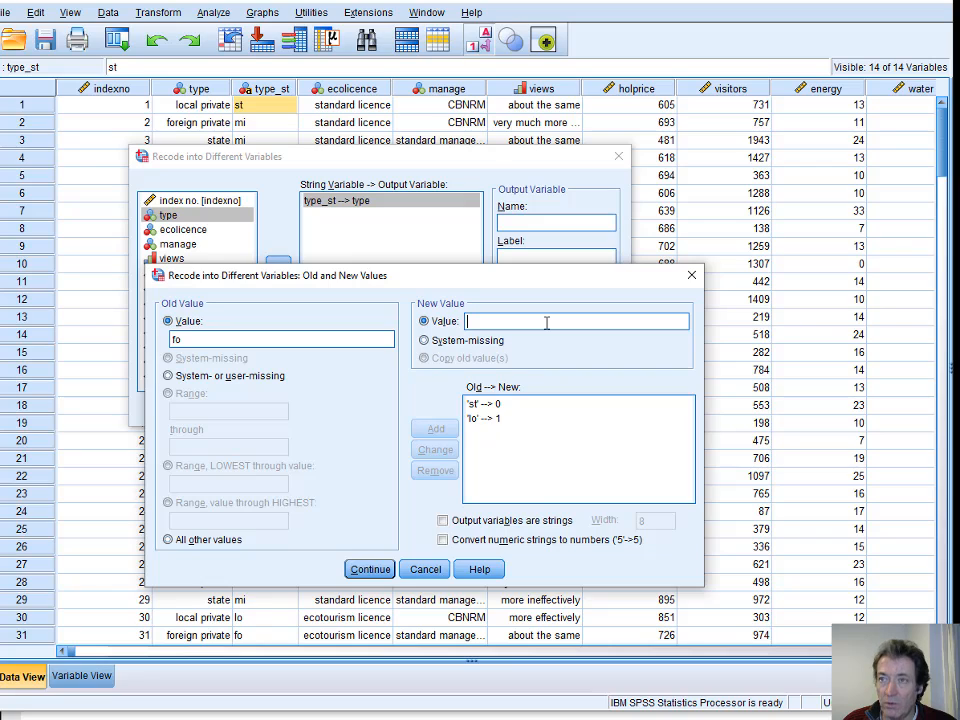
Step: Add the recode rules fo to 2 and mi to 4
type("2")
left_click(434, 429)
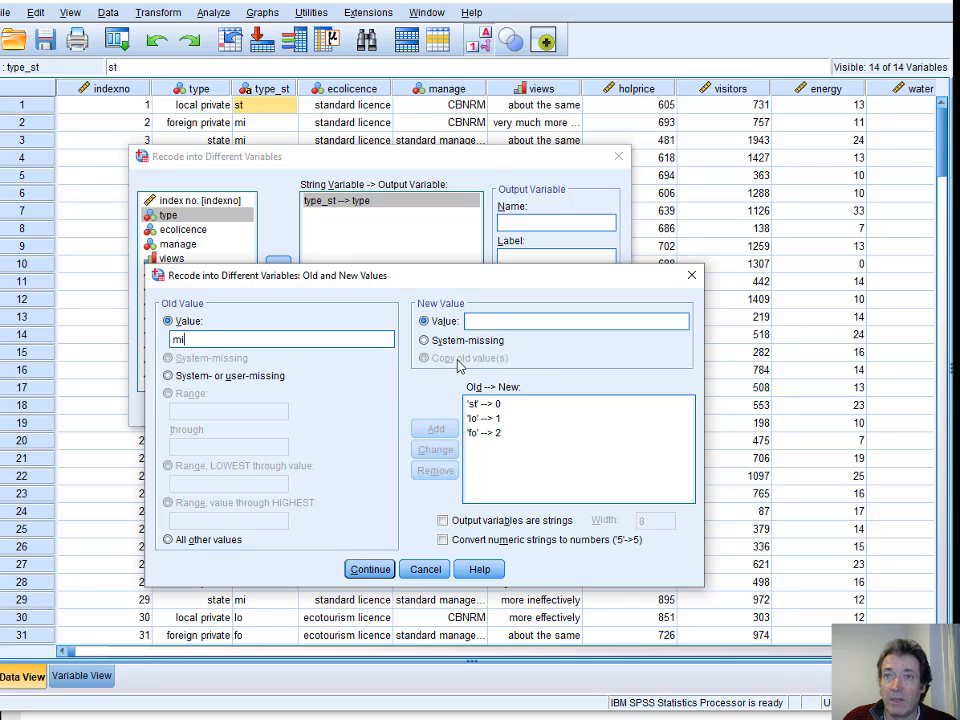
left_click(500, 319)
type("4")
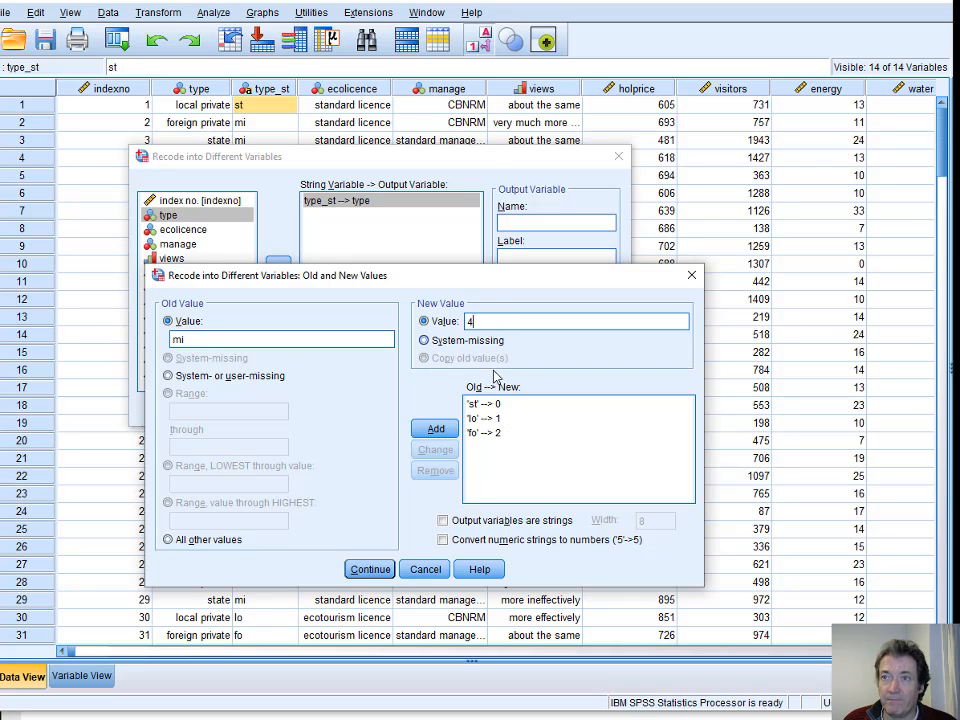
left_click(436, 428)
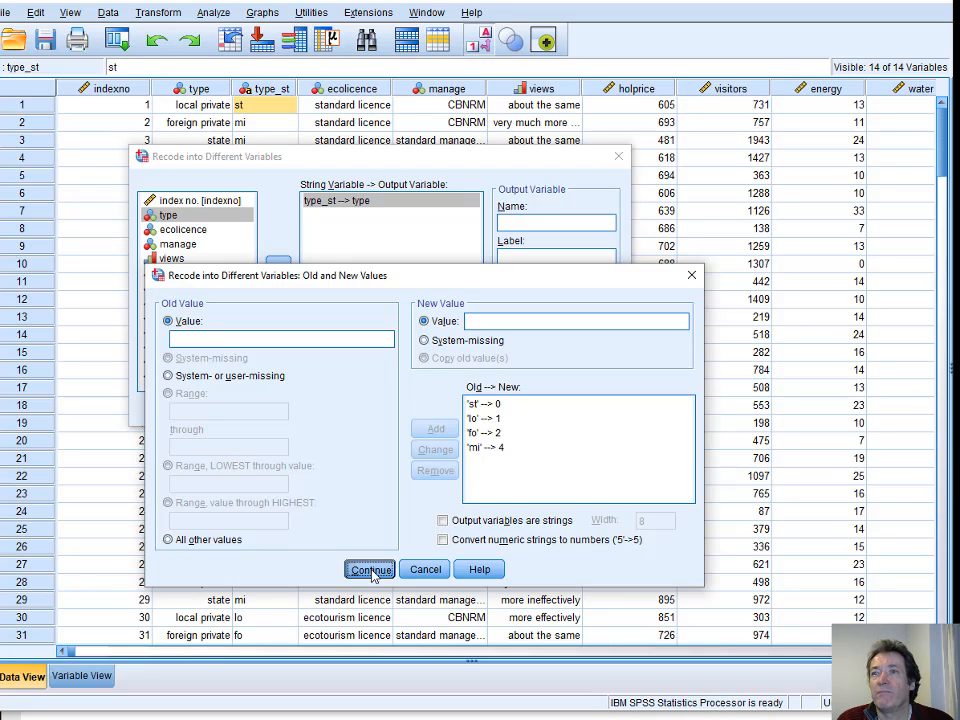
Step: Change the new value of the mi recode rule to 3
left_click(505, 448)
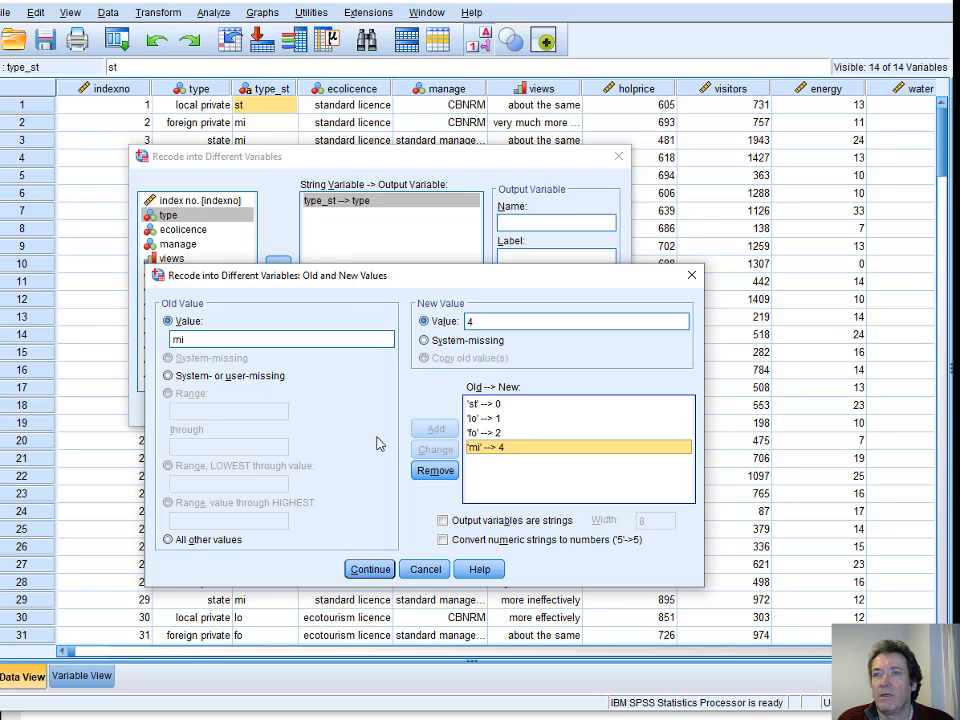
left_click(484, 318)
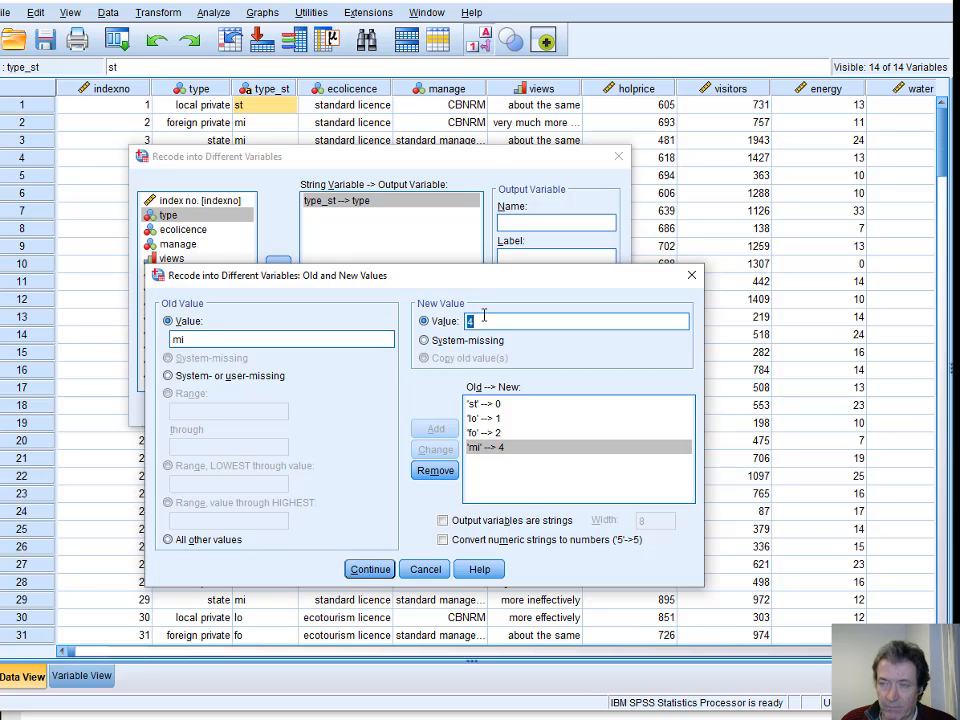
type("3")
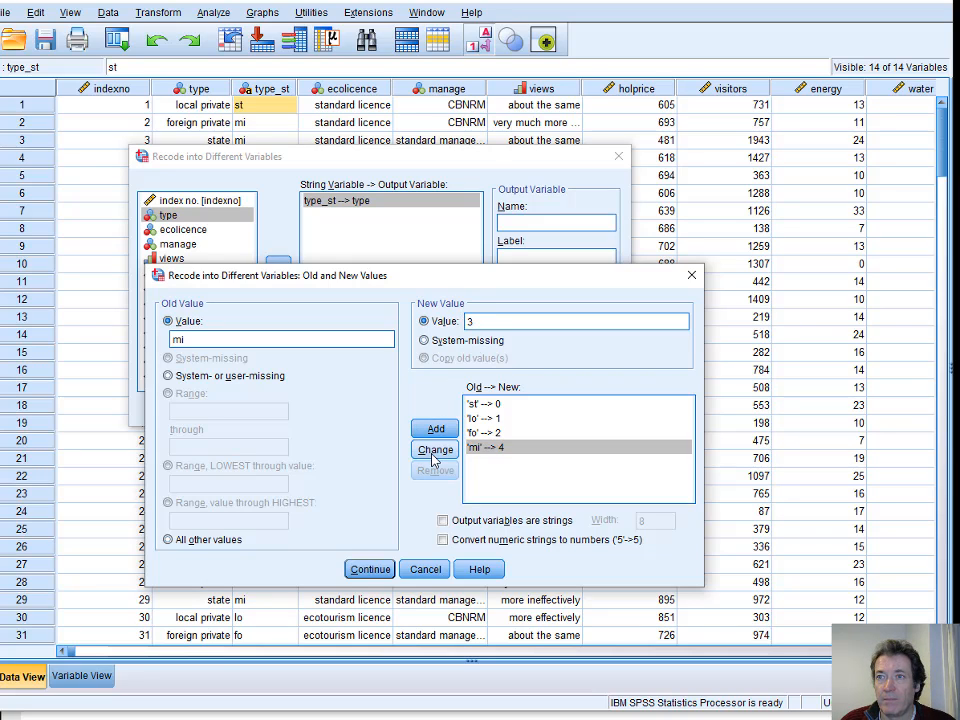
left_click(435, 450)
Step: Recheck the type coding key in Excel, and run the recode of type_st into type in SPSS
key("alt+Tab")
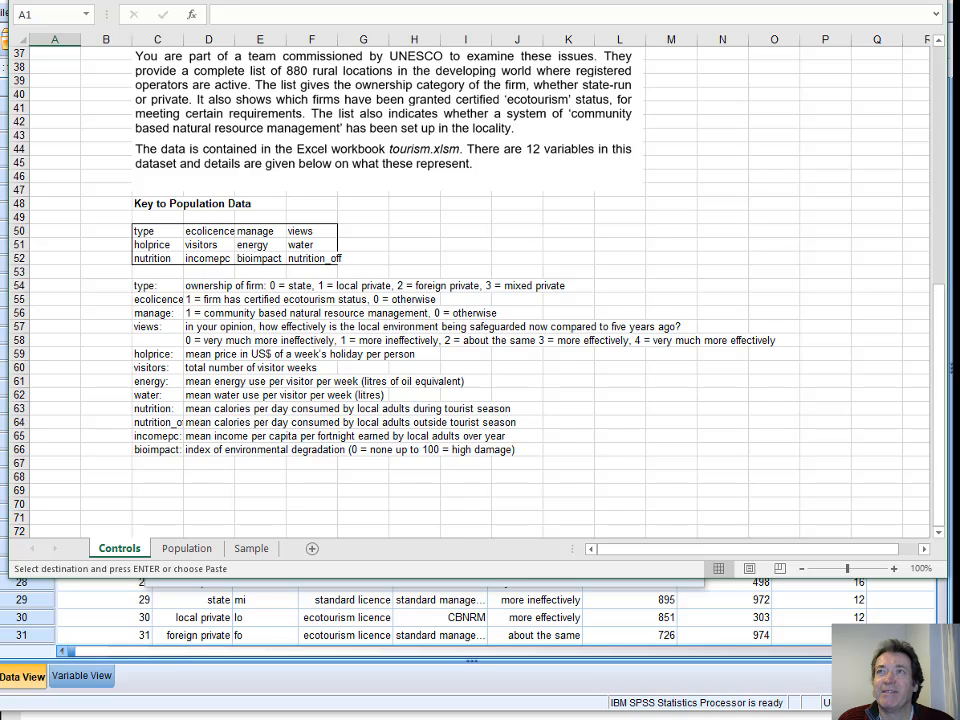
key("alt+Tab")
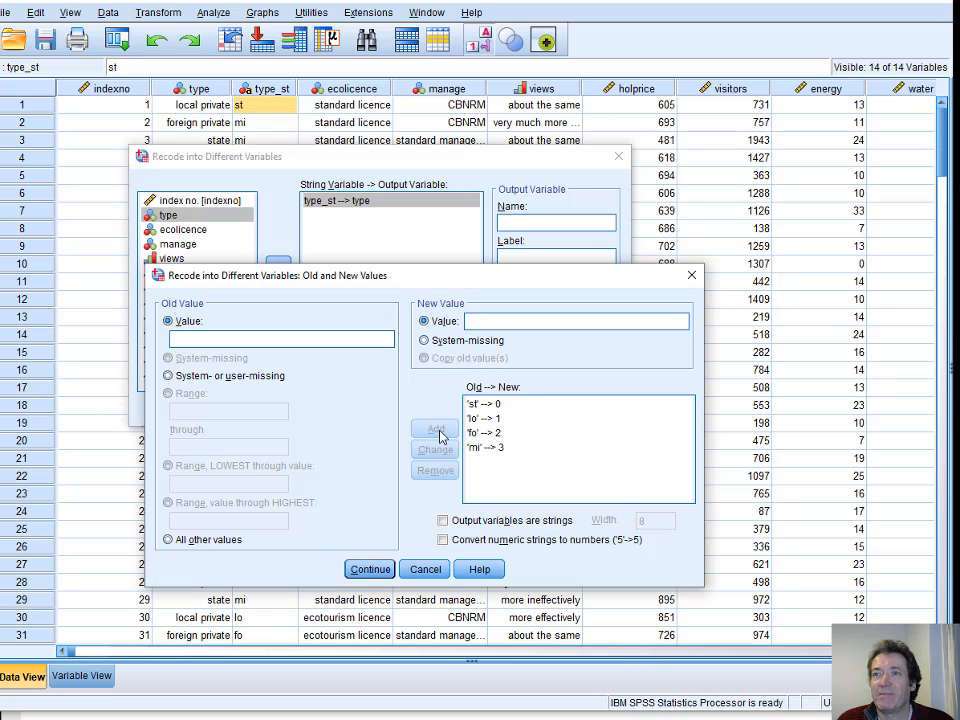
left_click(368, 568)
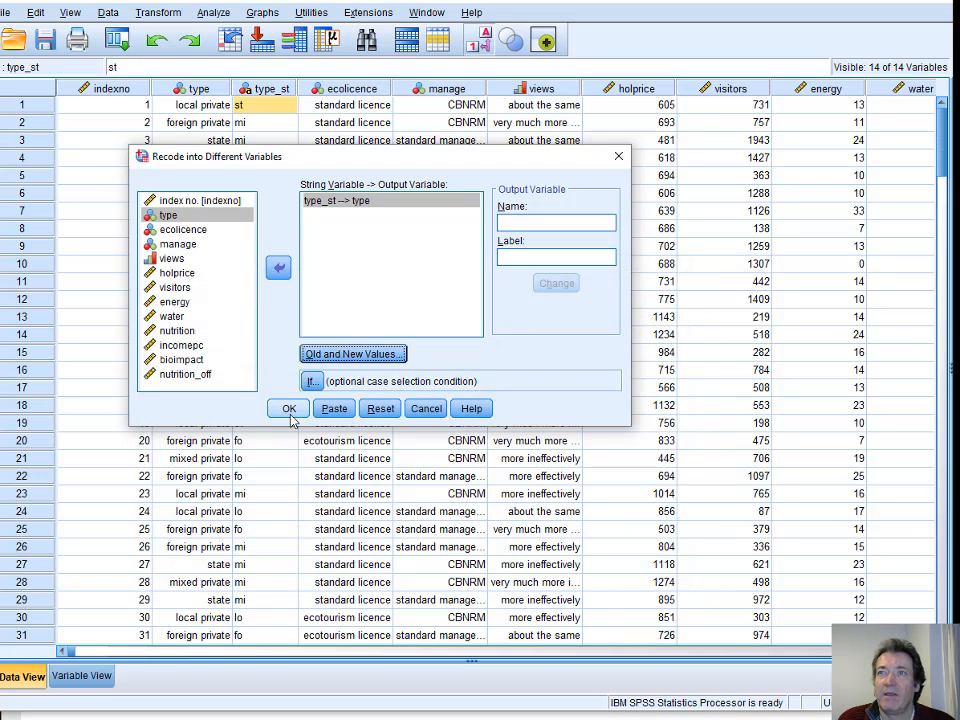
left_click(289, 412)
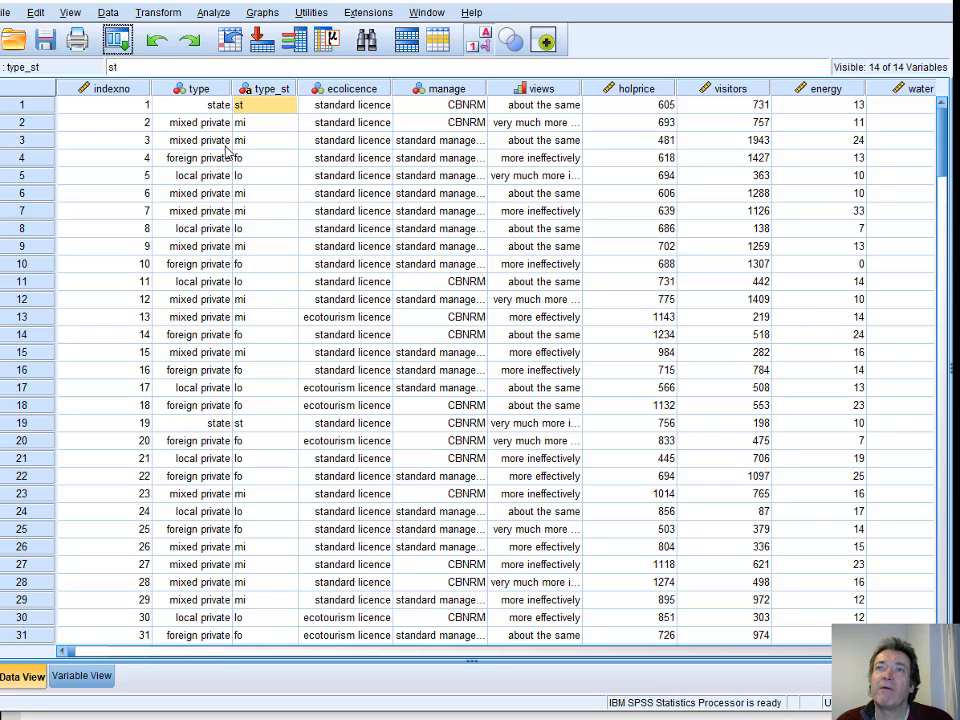
Step: Check the recoded type values against the type_st codes down through the data rows
scroll(225, 300, "down", 12)
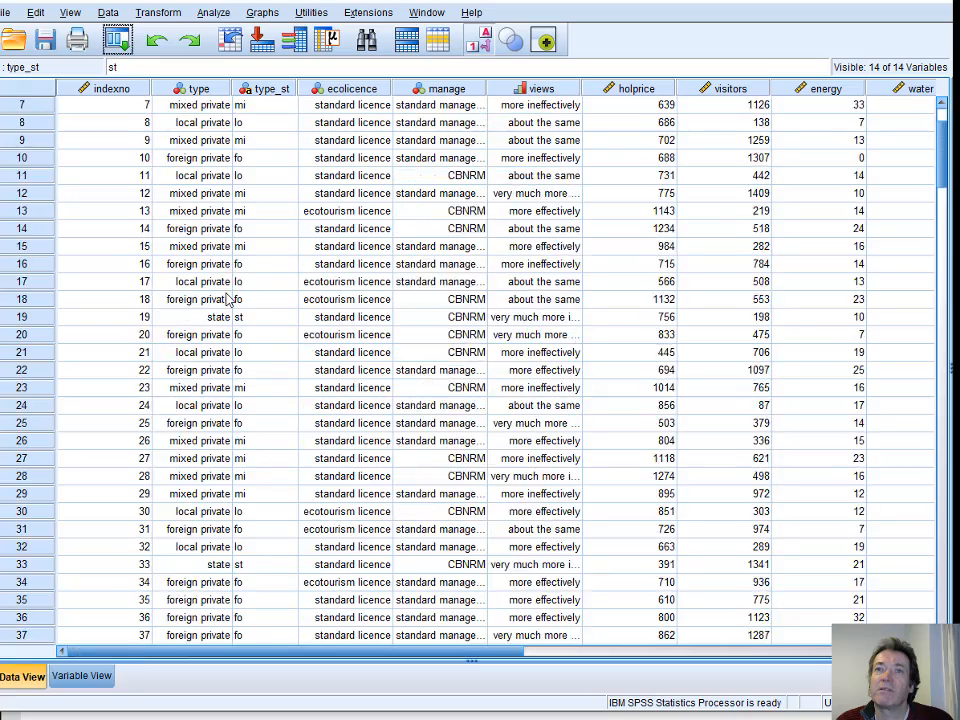
scroll(226, 310, "down", 12)
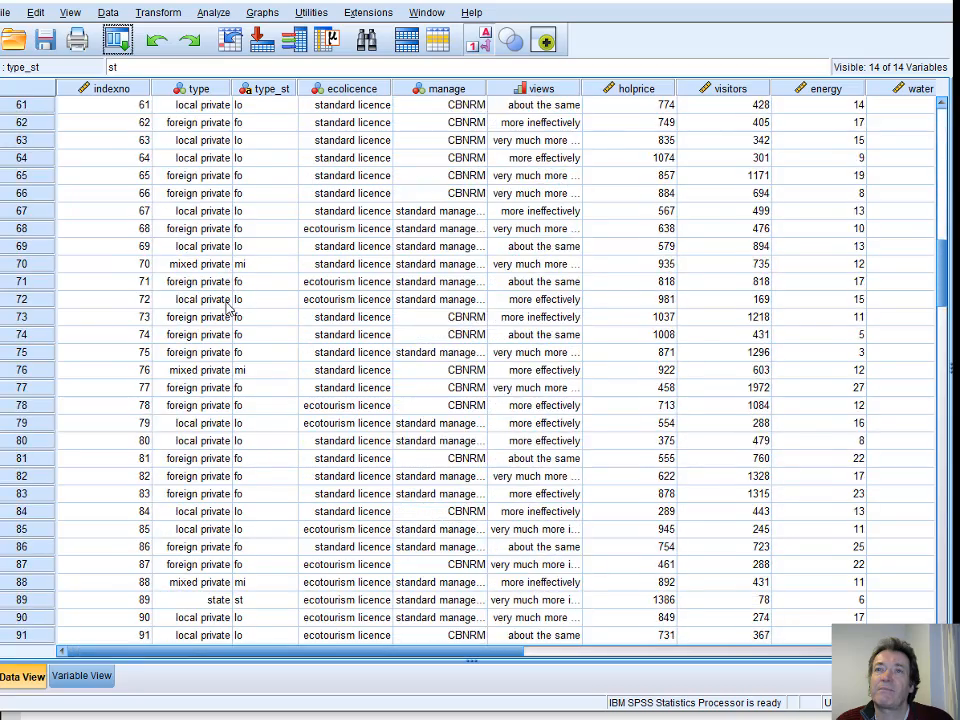
scroll(228, 316, "up", 3)
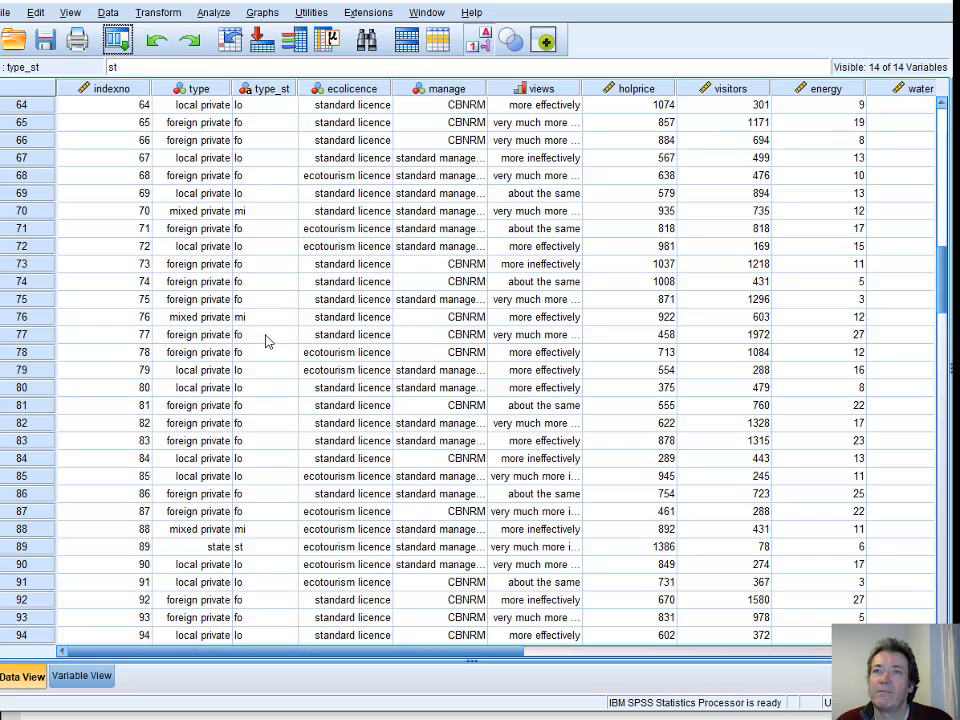
scroll(266, 341, "down", 14)
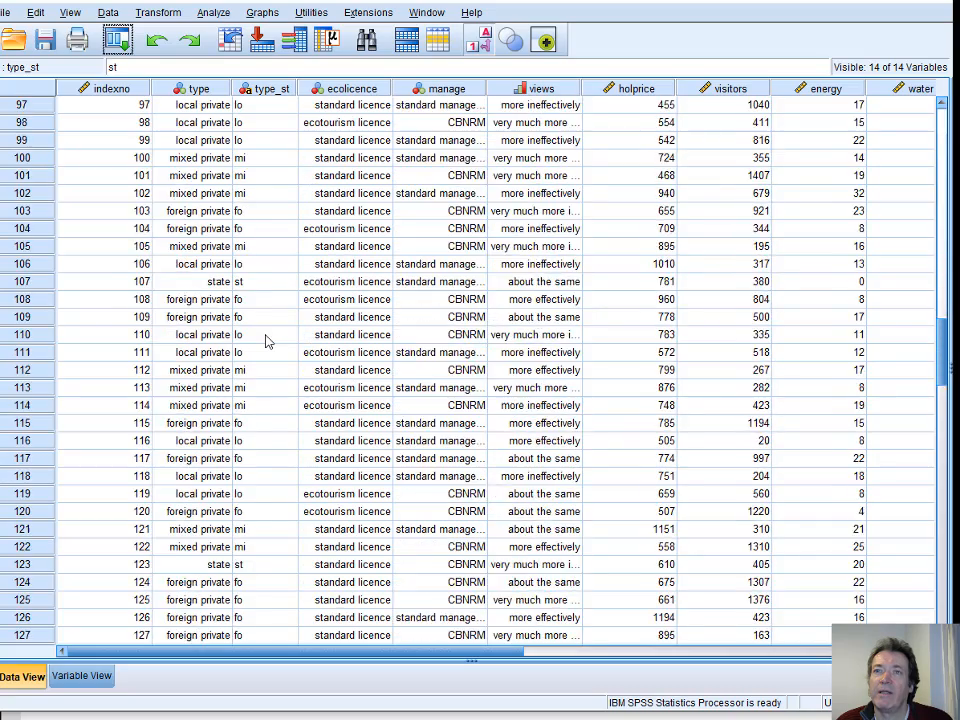
scroll(266, 341, "down", 17)
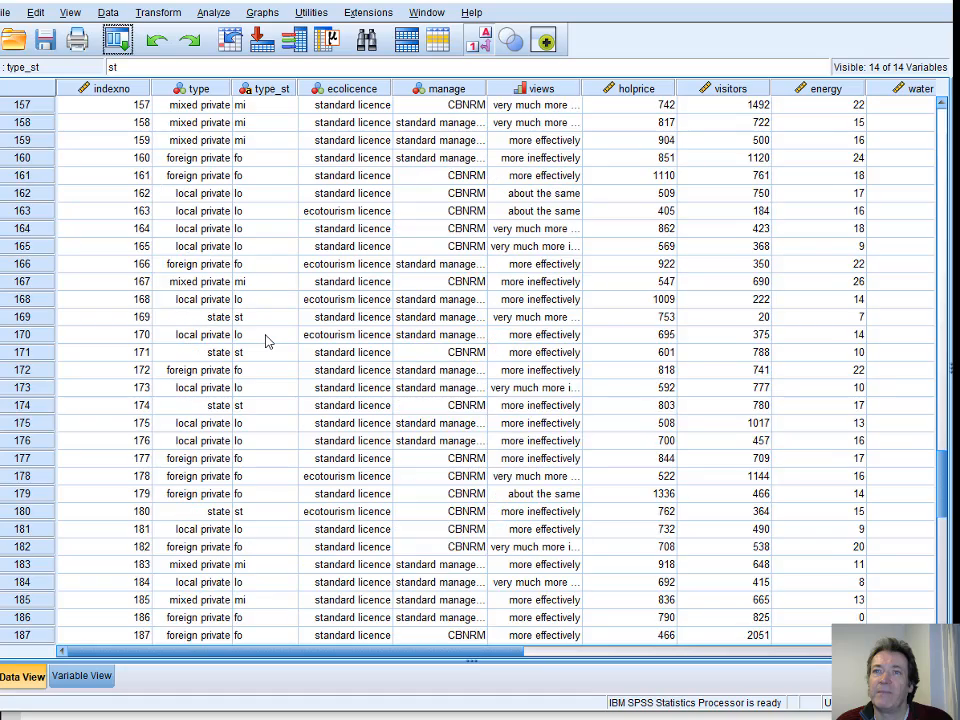
scroll(266, 341, "up", 6)
scroll(266, 341, "up", 4)
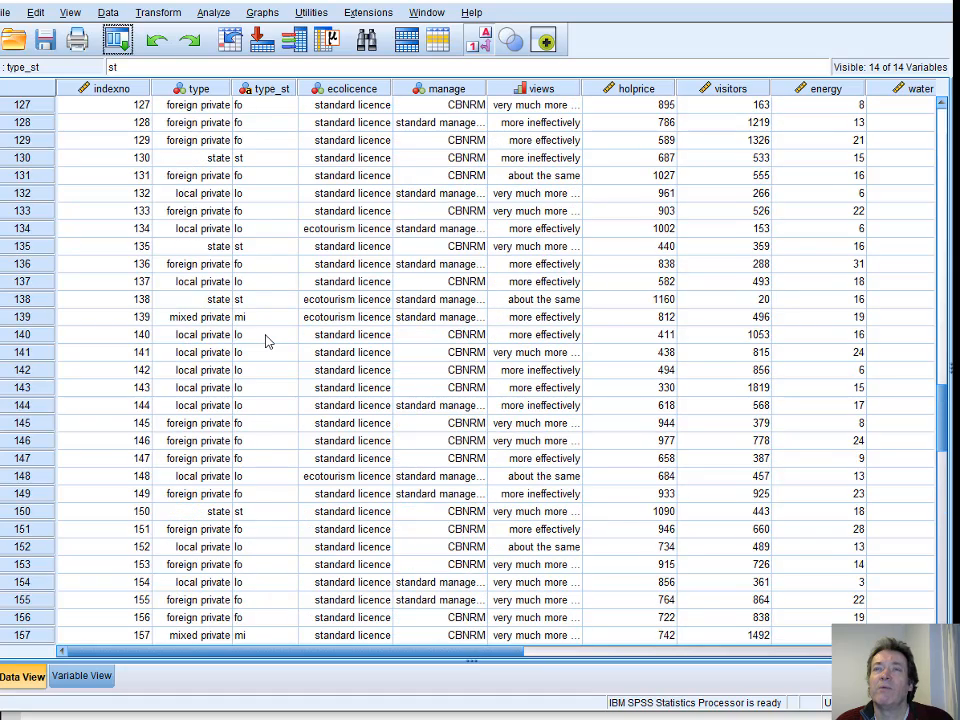
Step: Delete the type_st string variable from the dataset
left_click(273, 92)
right_click(273, 92)
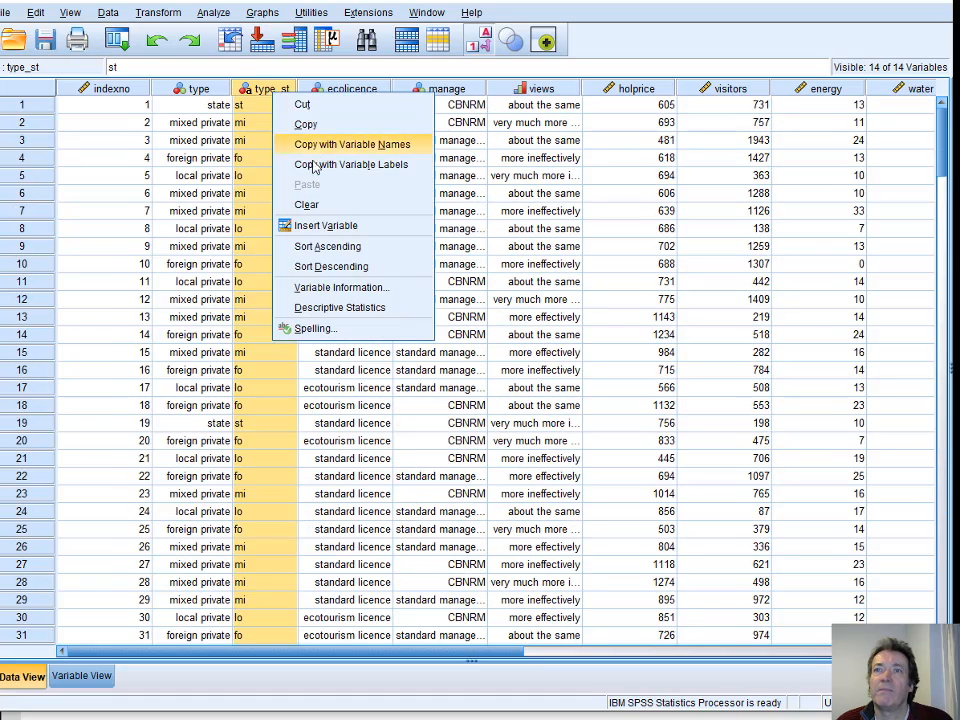
left_click(306, 190)
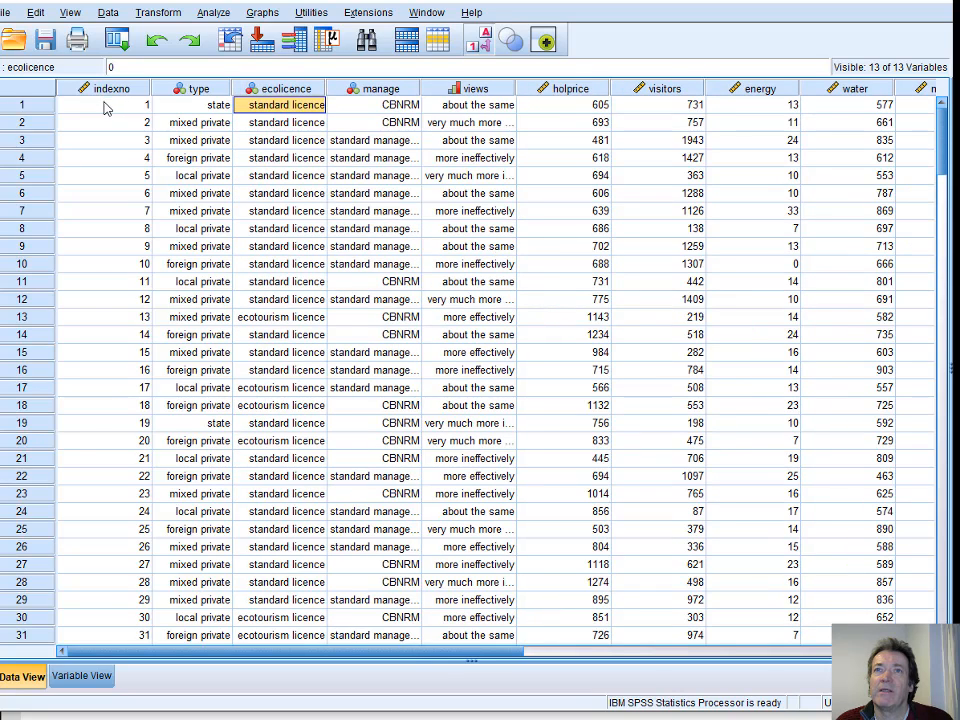
left_click(107, 108)
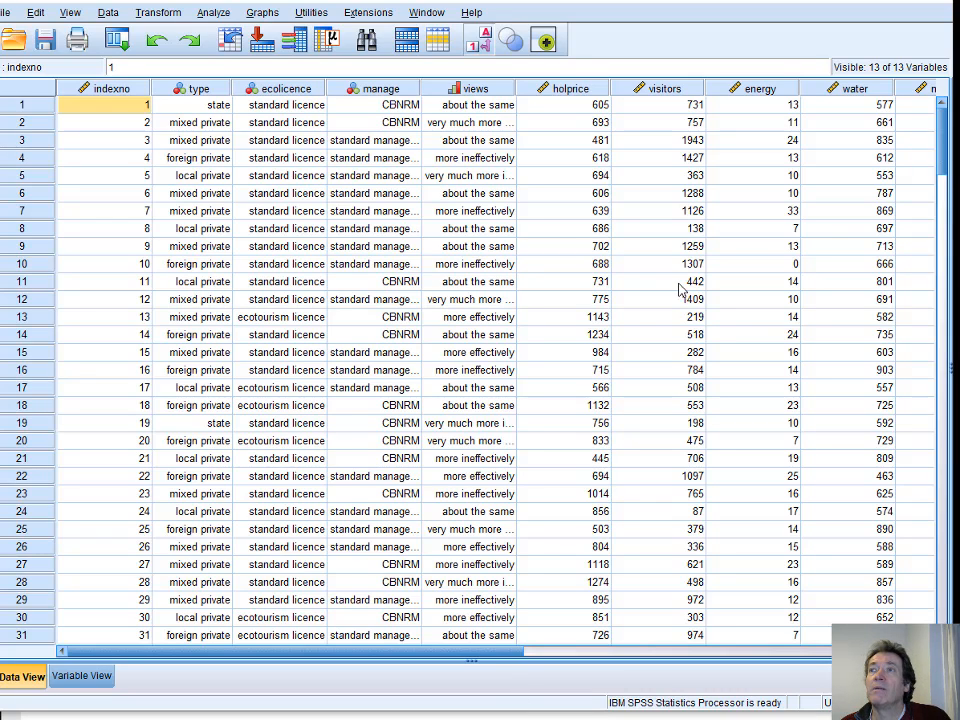
Step: Examine the earlier holprice by ecolicence boxplot and t-test tables in the output, including group statistics and significance values
key("alt+Tab")
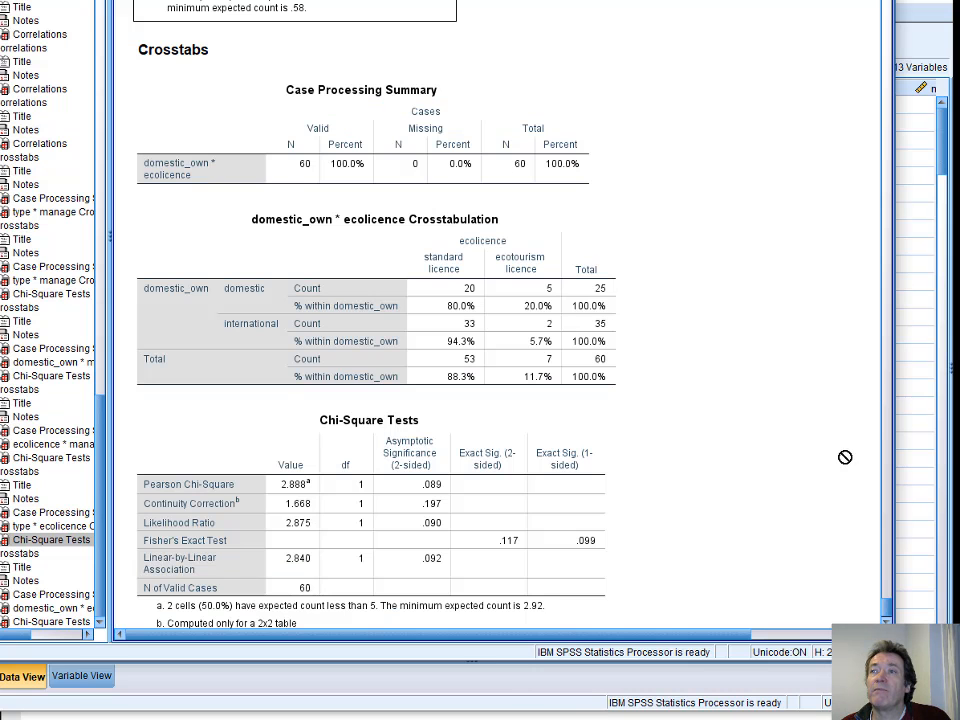
left_click_drag(886, 608, 879, 152)
scroll(879, 152, "down", 20)
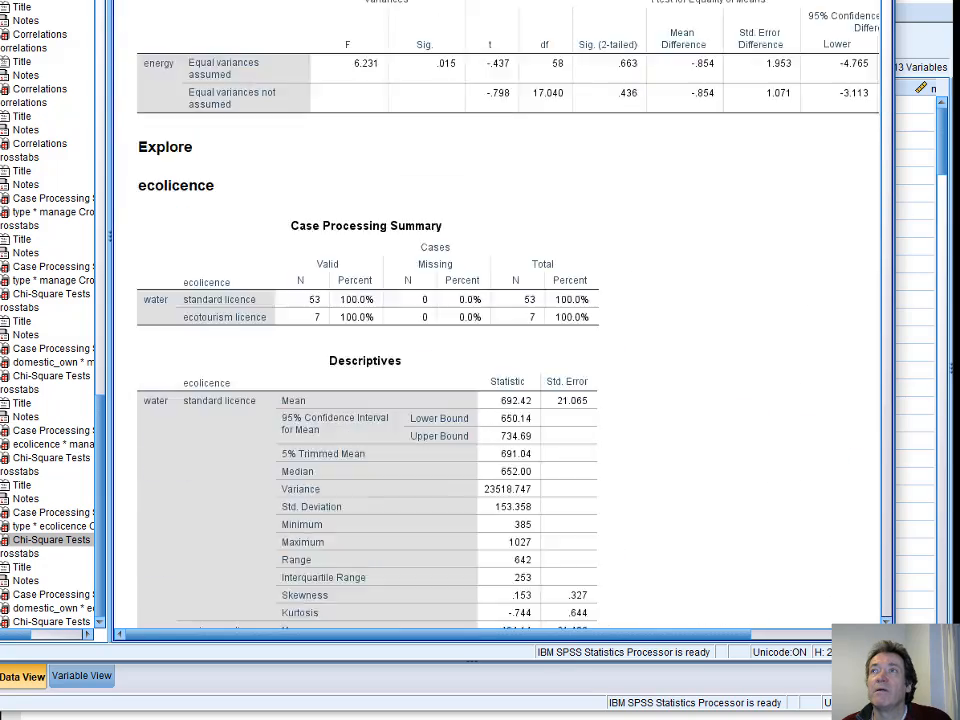
scroll(671, 155, "down", 15)
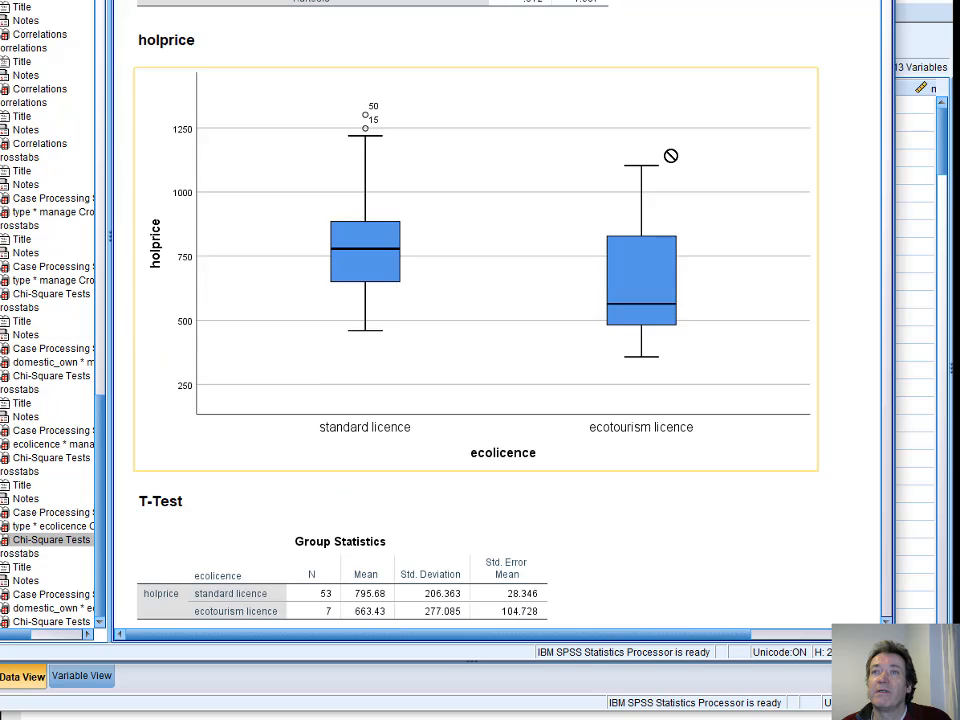
scroll(734, 262, "up", 5)
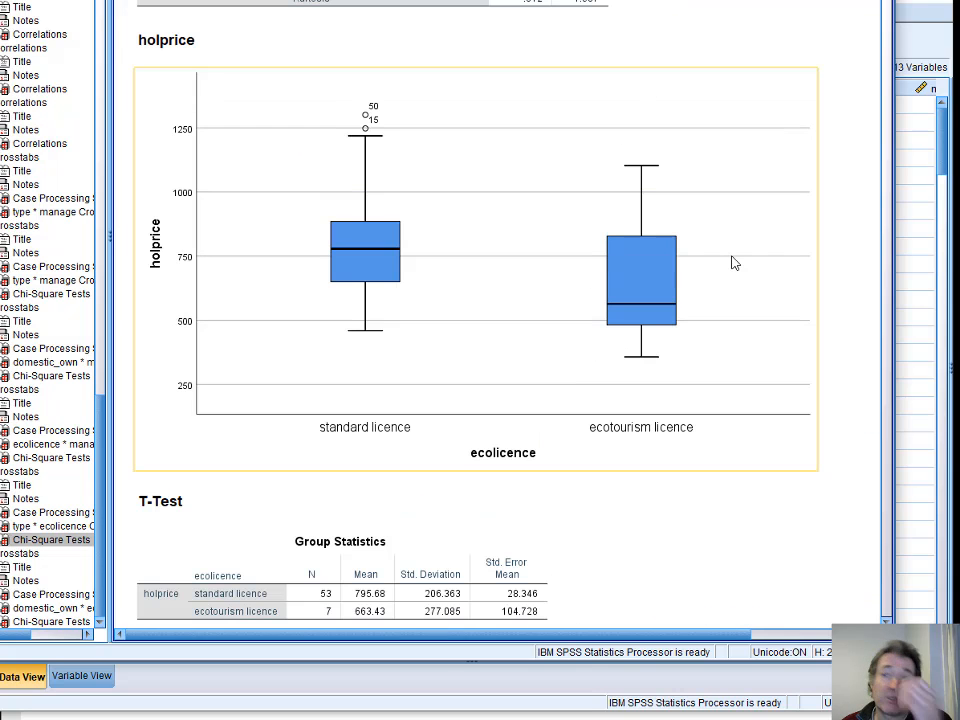
scroll(734, 262, "down", 3)
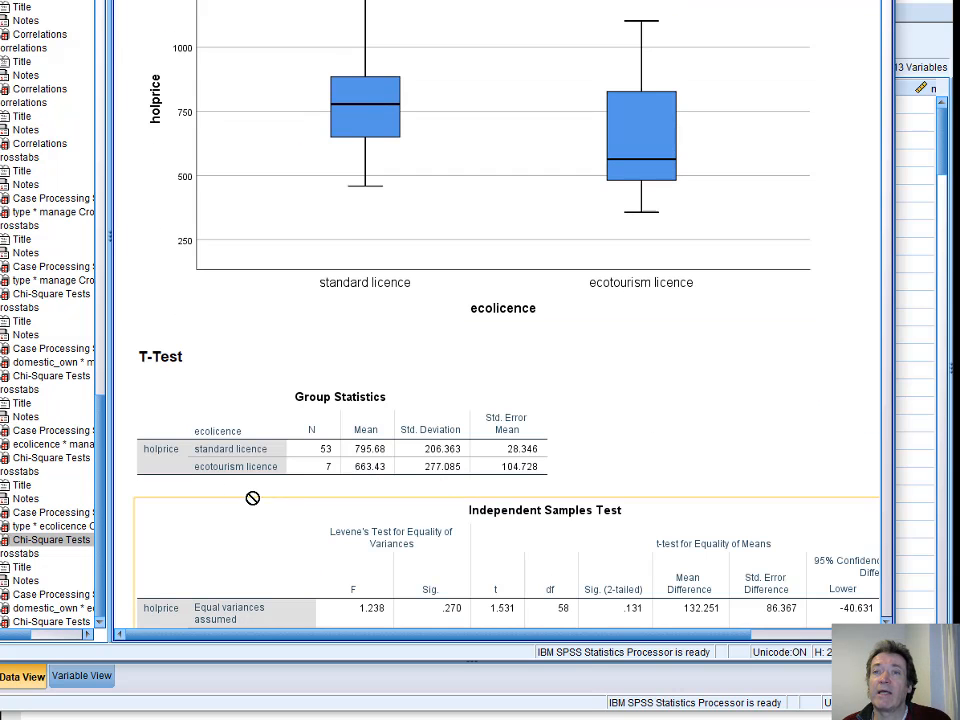
scroll(367, 434, "down", 1)
scroll(367, 434, "down", 3)
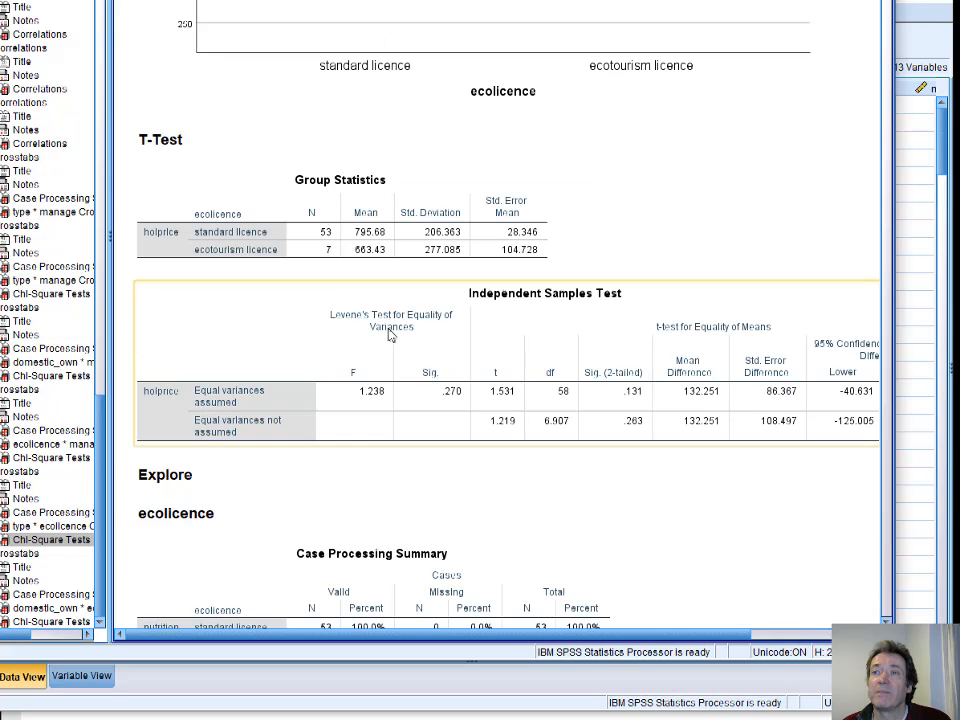
left_click(265, 238)
left_click(274, 347)
left_click(185, 234)
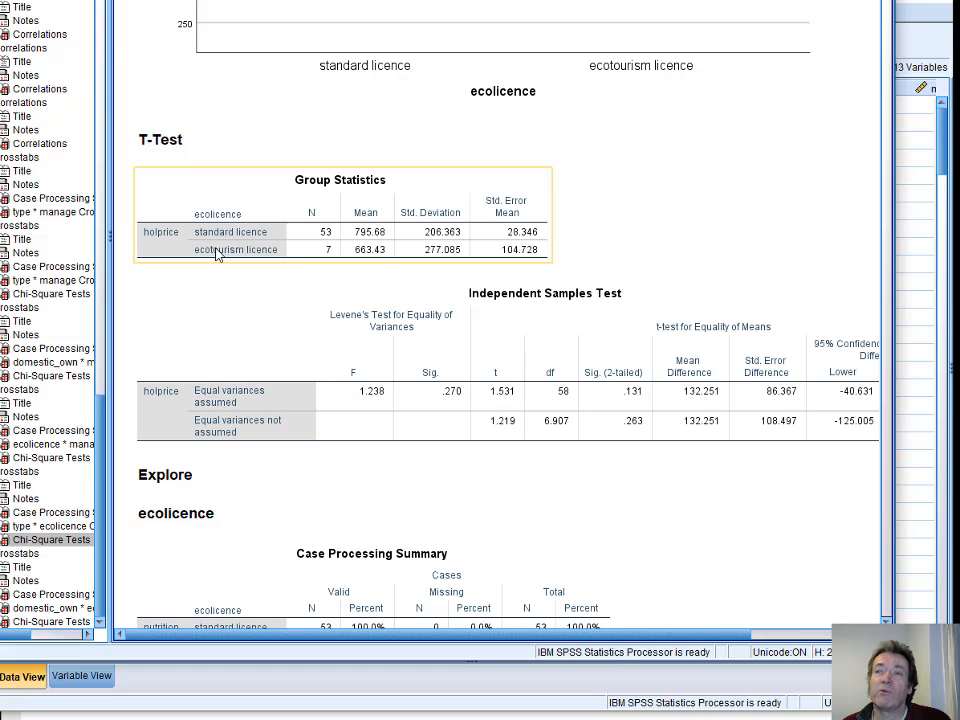
left_click(242, 364)
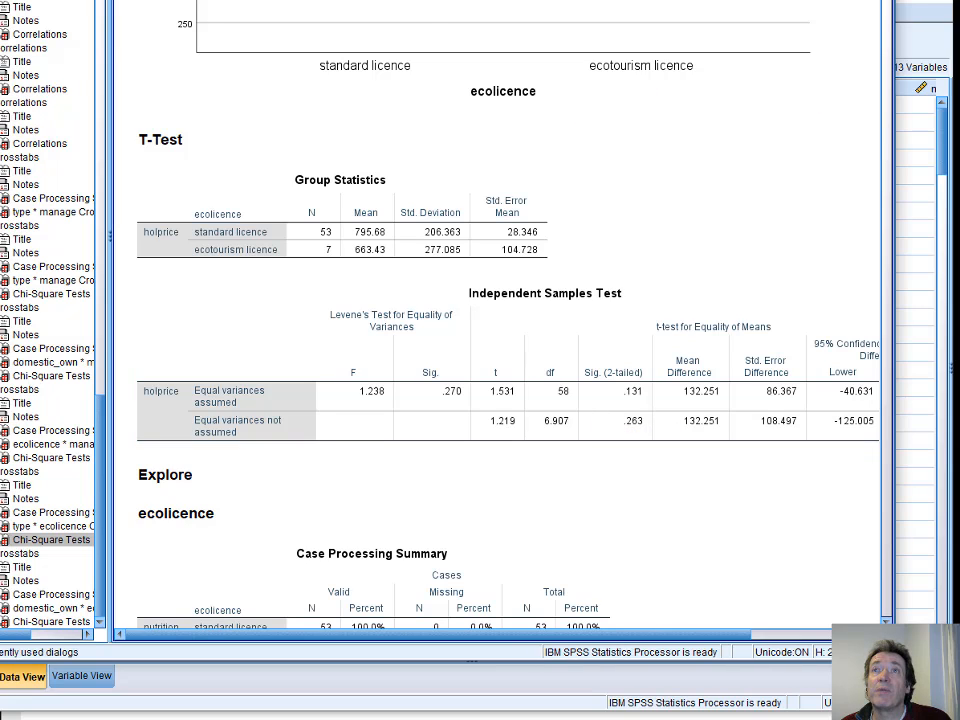
Step: Set up an independent-samples t-test with holprice as the test variable and ecolicence as the grouping variable
left_click(144, 0)
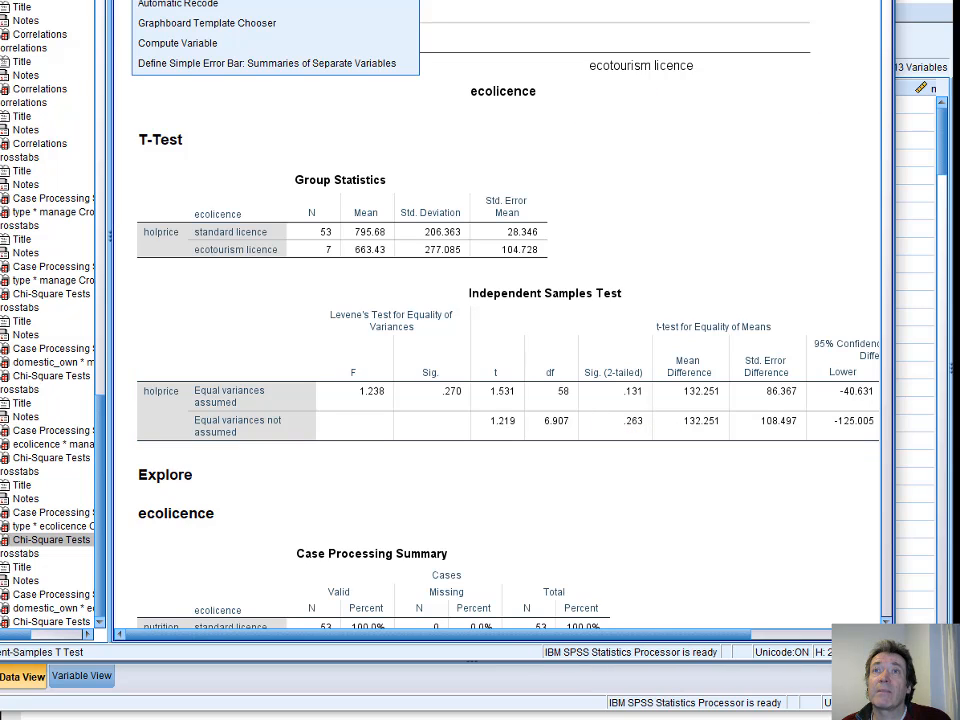
left_click(178, 0)
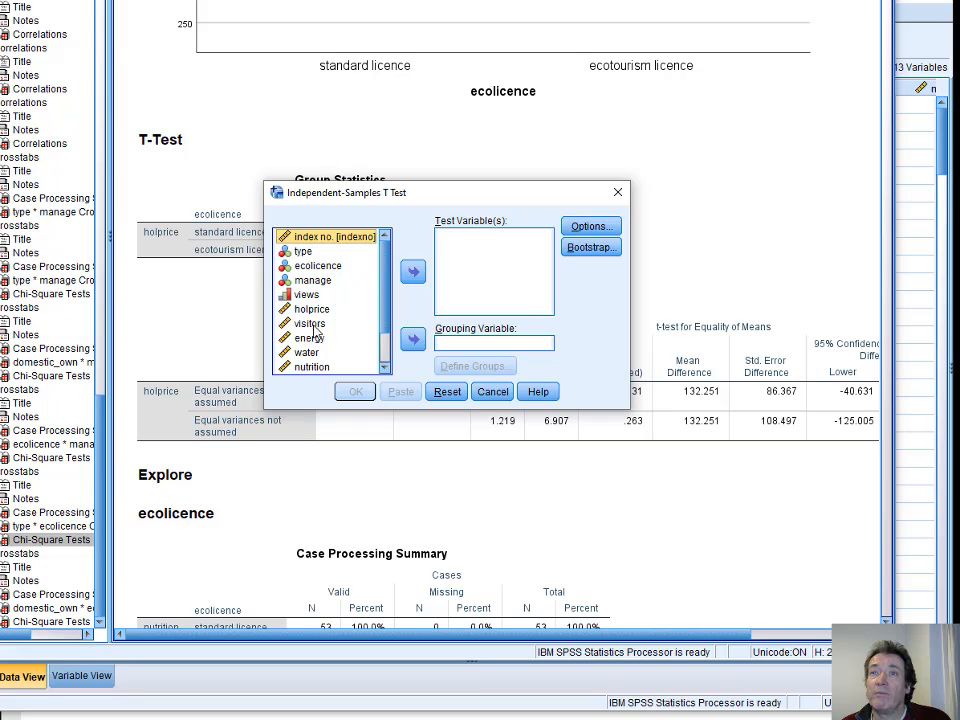
left_click(310, 309)
left_click(413, 271)
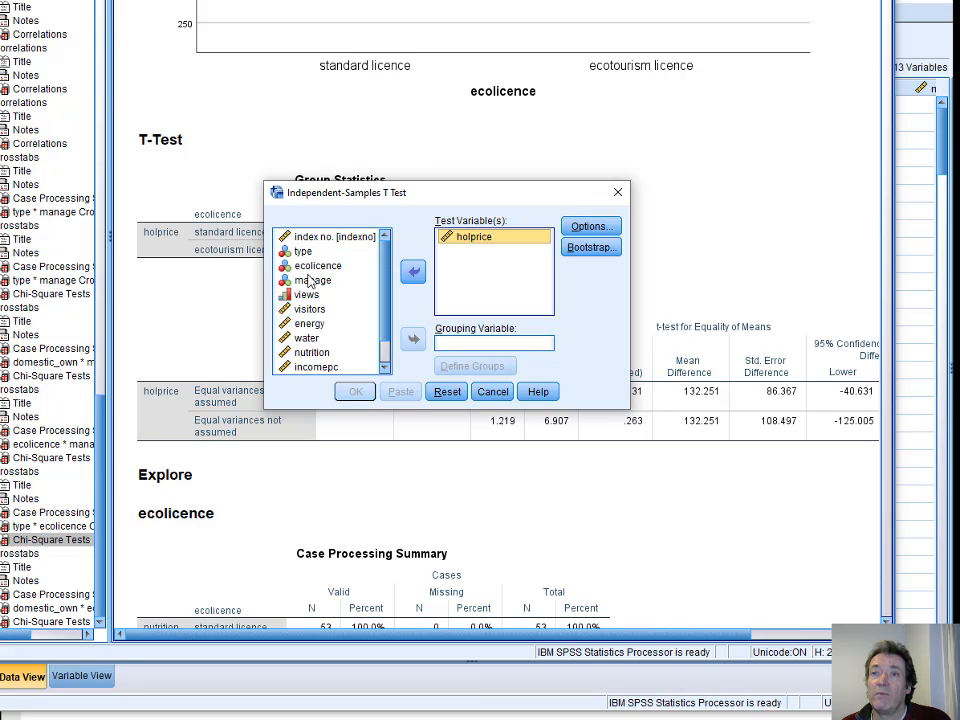
left_click(318, 265)
left_click(413, 339)
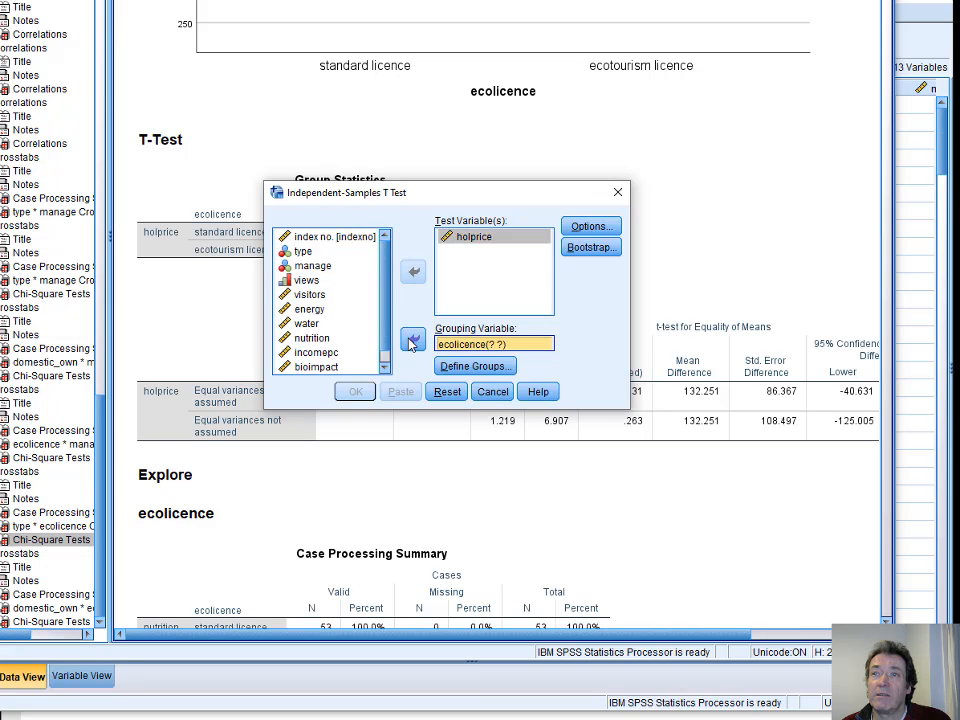
Step: Define the ecolicence groups as 0 and 1, and run the t-test
left_click(478, 366)
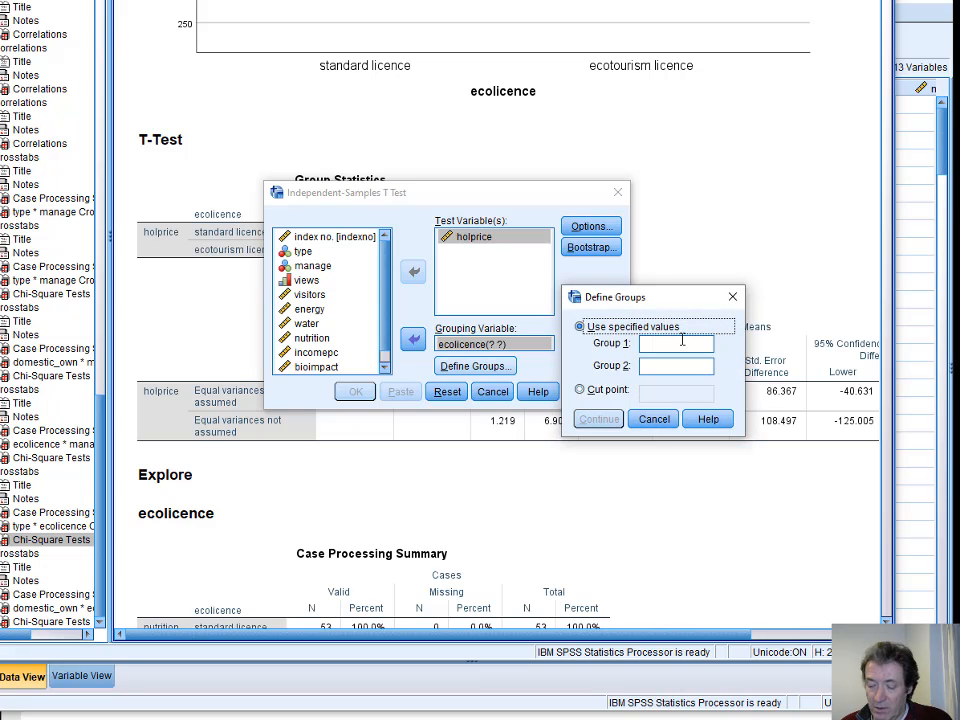
left_click(682, 341)
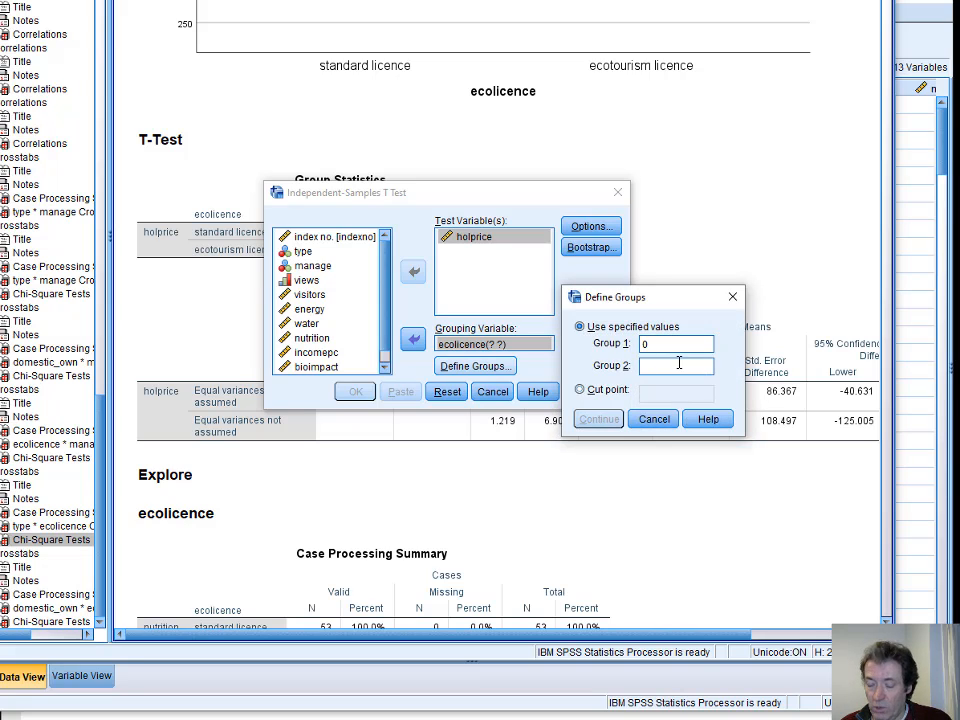
left_click(679, 363)
type("1")
left_click(600, 419)
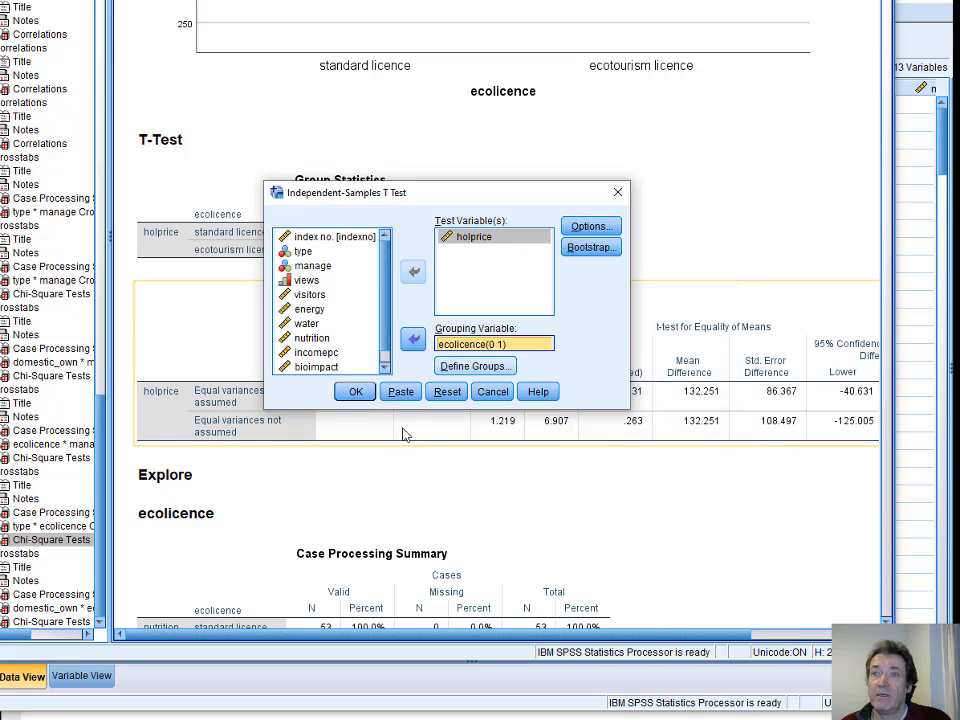
left_click(357, 391)
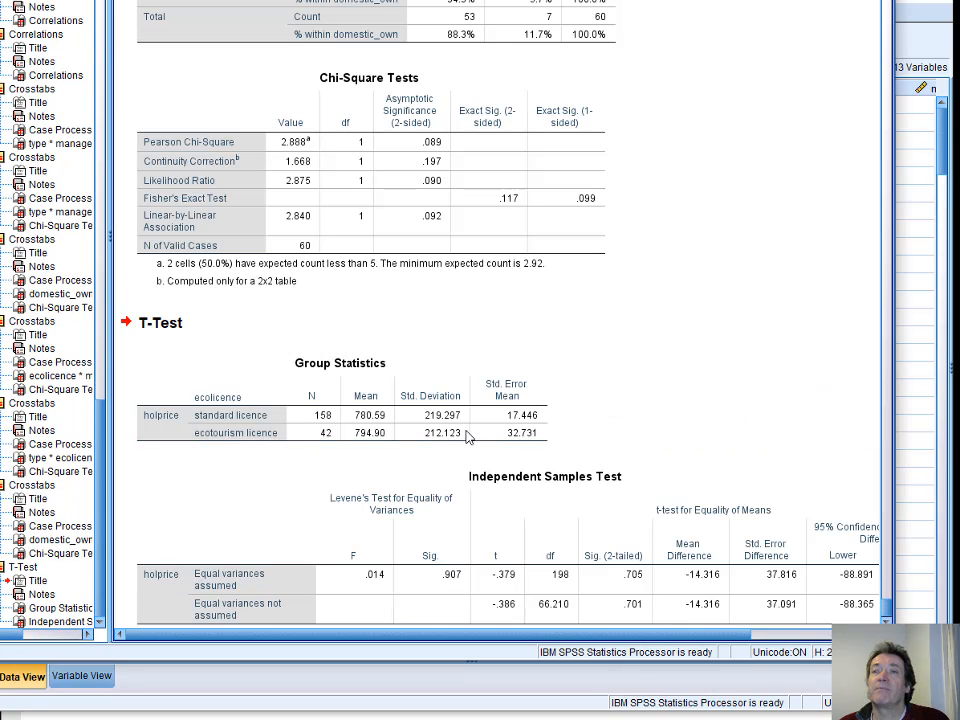
Step: Examine the new holprice t-test result and compare it with the earlier t-tests by ecolicence in the output
left_click(606, 553)
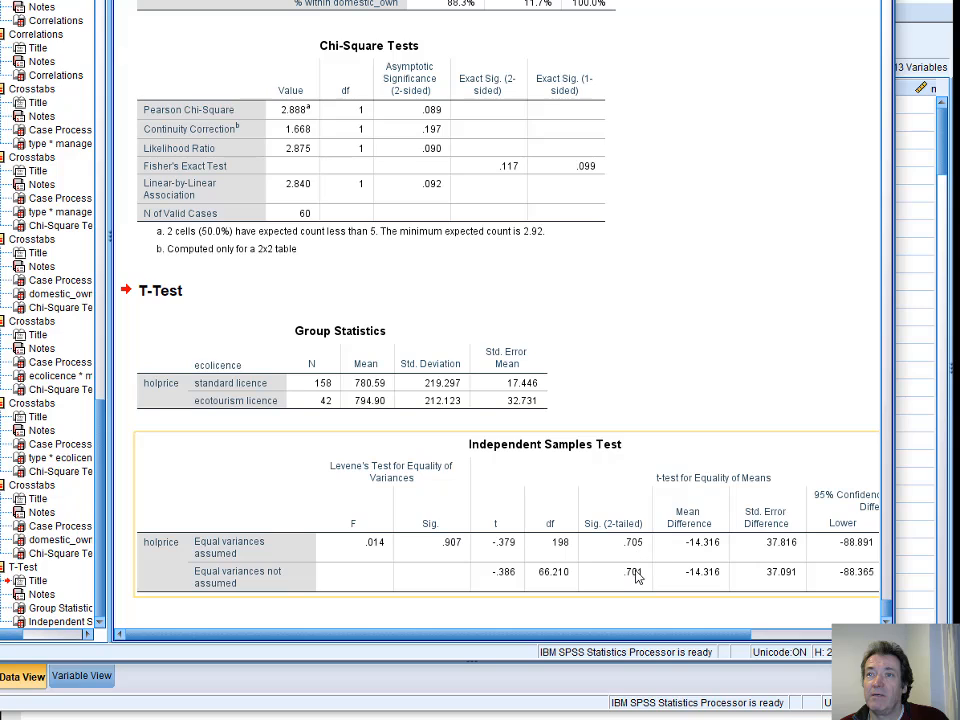
left_click(741, 403)
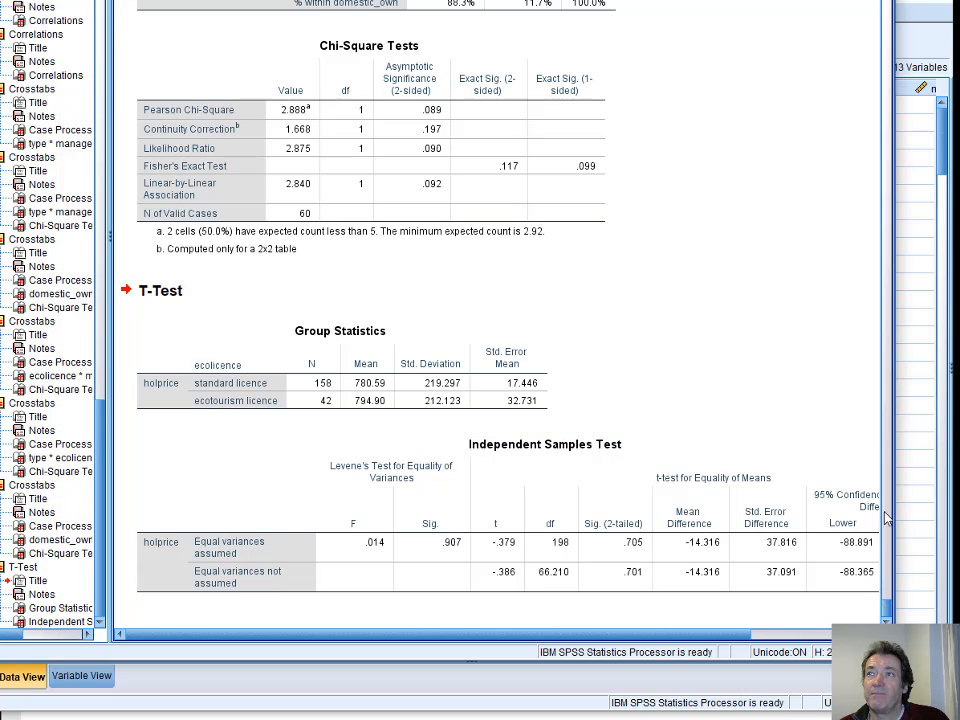
scroll(665, 455, "down", 15)
scroll(786, 76, "down", 12)
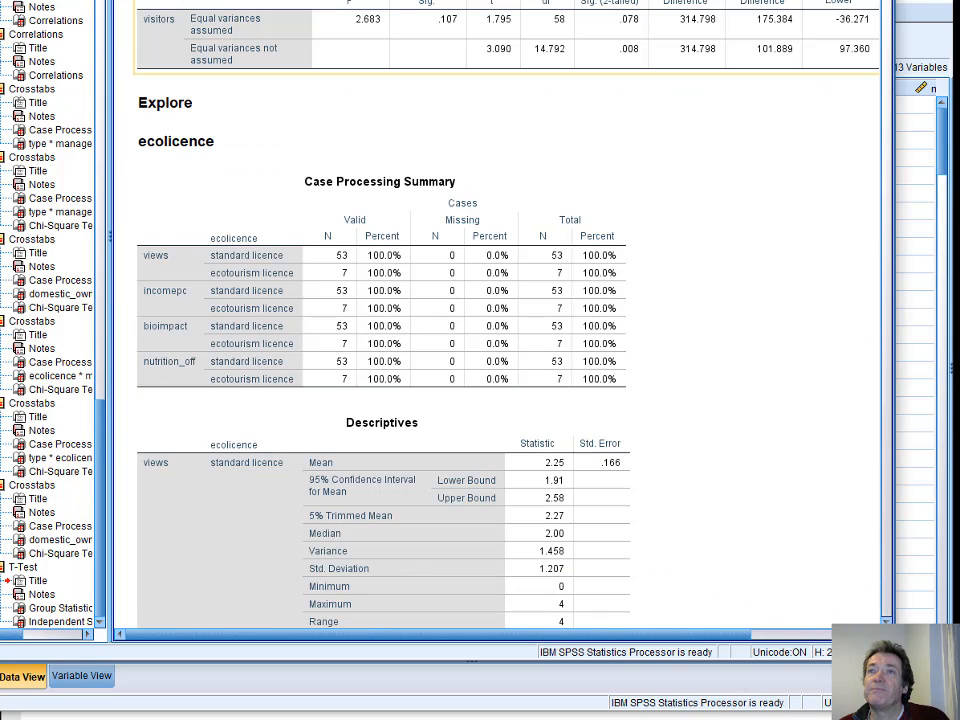
scroll(761, 100, "up", 4)
scroll(744, 61, "up", 9)
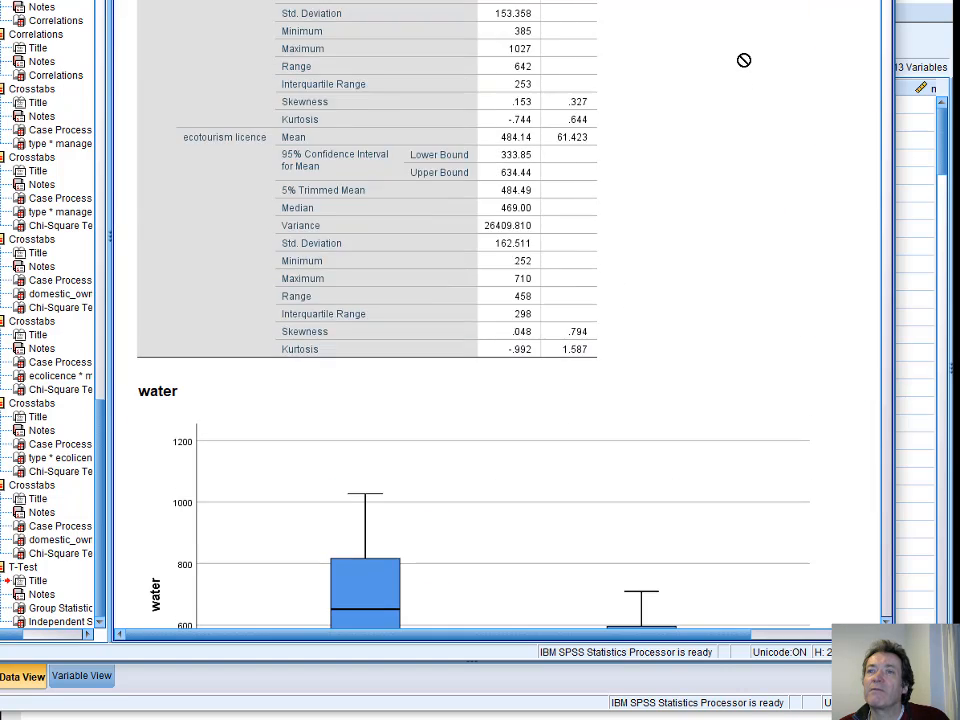
scroll(744, 60, "down", 6)
scroll(647, 304, "down", 3)
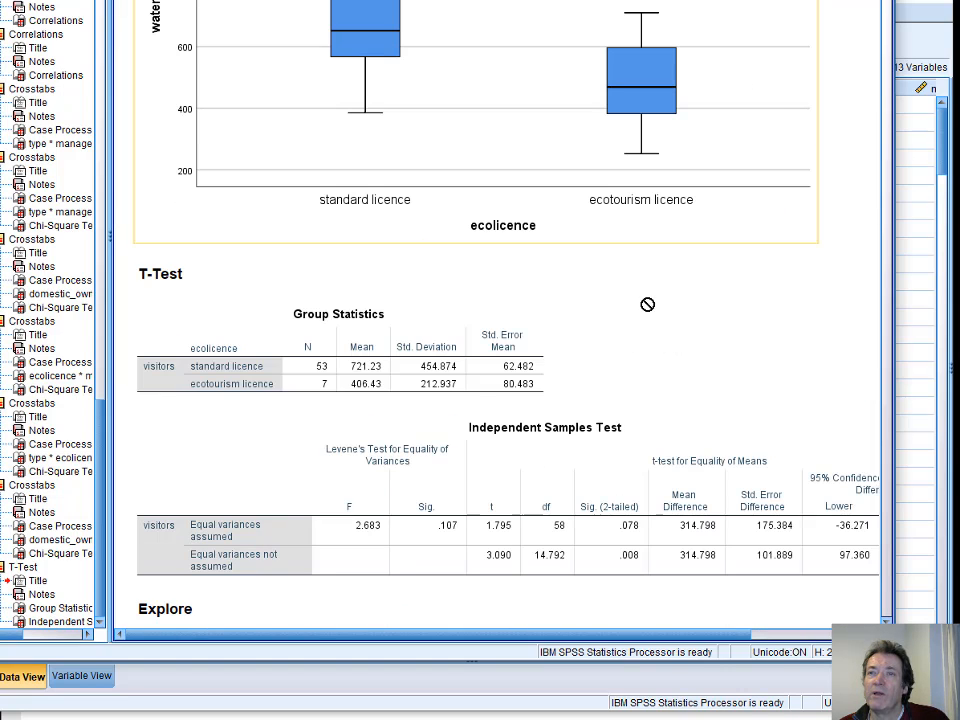
scroll(336, 433, "down", 3)
scroll(256, 427, "down", 20)
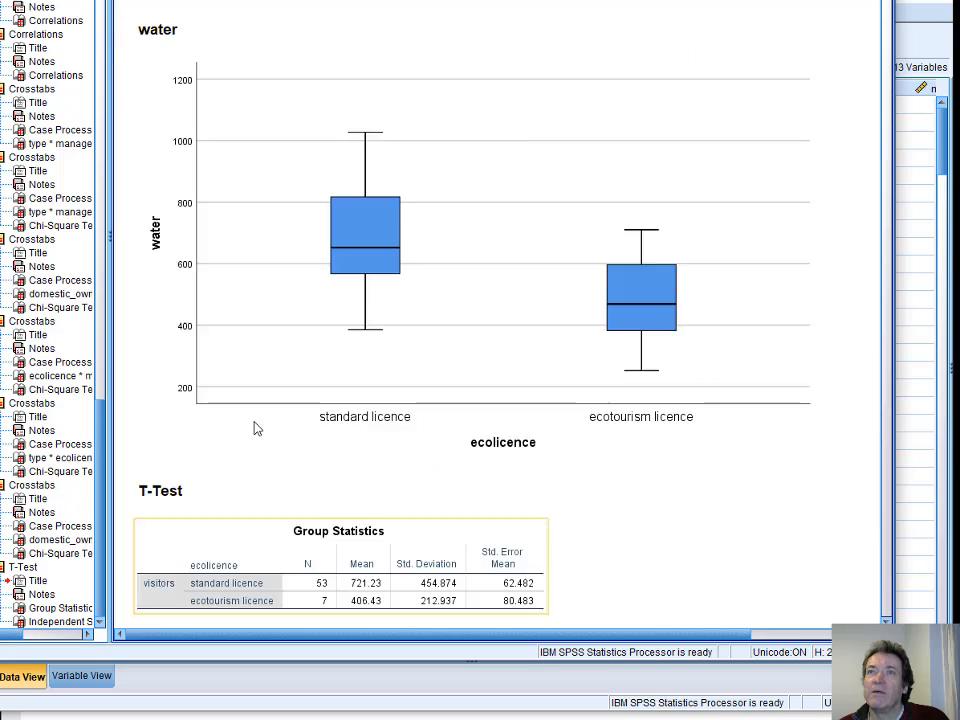
scroll(256, 427, "up", 2)
scroll(256, 427, "down", 3)
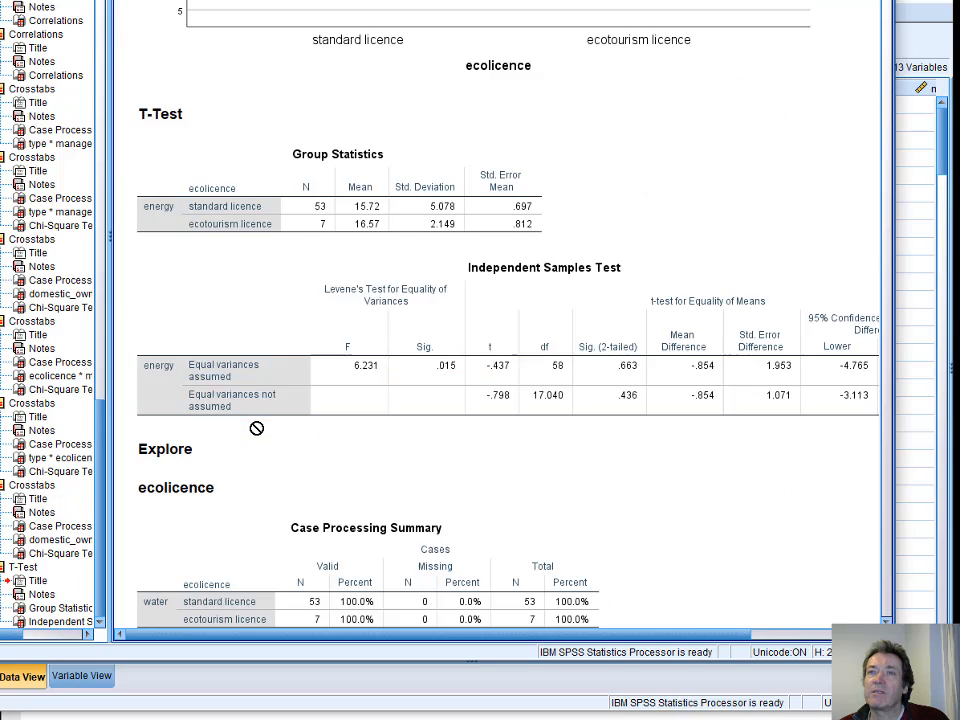
scroll(256, 427, "up", 10)
scroll(253, 429, "up", 10)
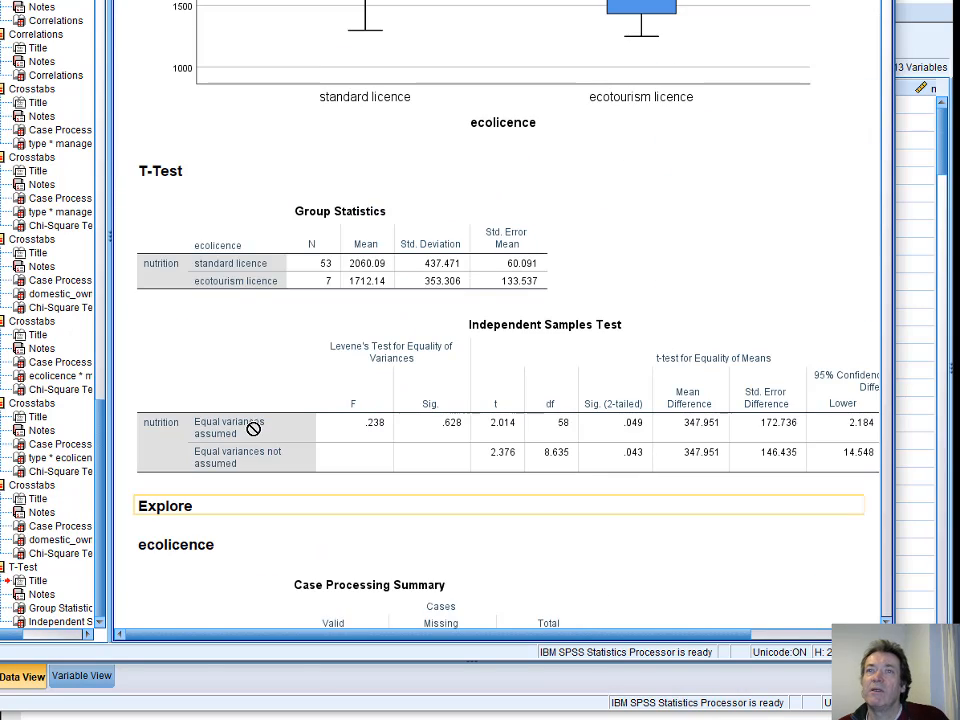
scroll(253, 429, "up", 12)
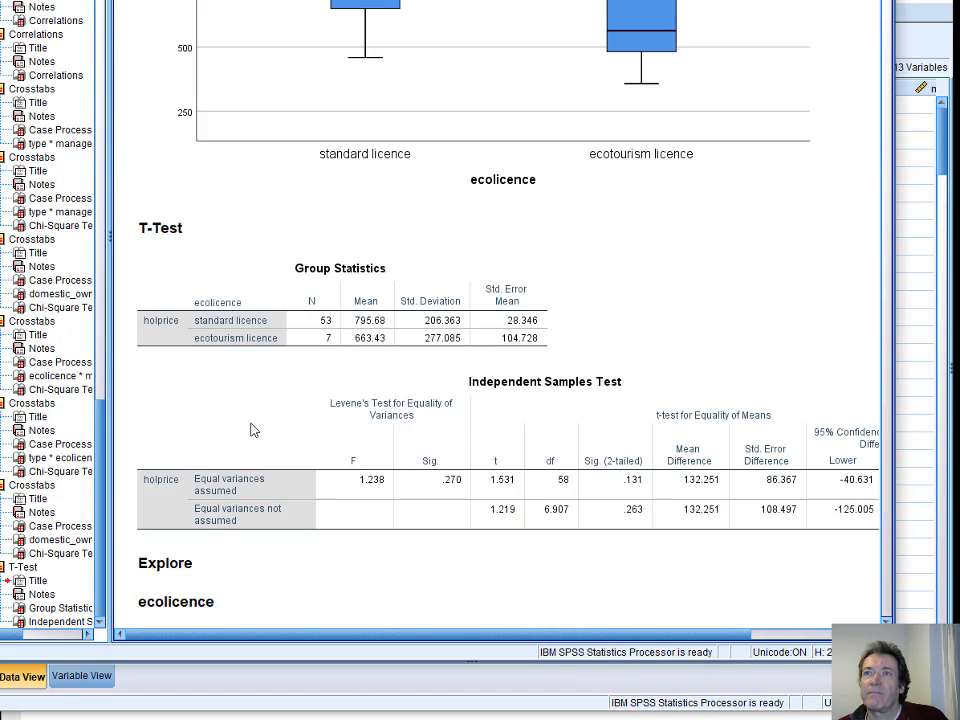
scroll(253, 429, "down", 5)
scroll(253, 429, "up", 1)
scroll(253, 429, "down", 6)
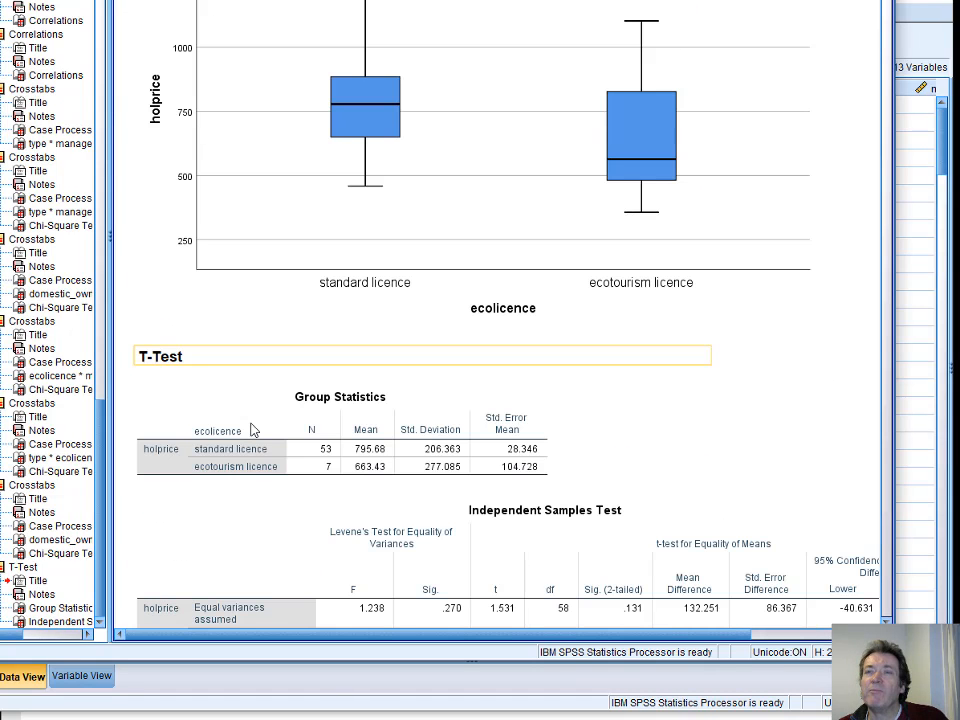
Step: Reopen the independent-samples t-test setup and remove holprice from the test variables
scroll(290, 455, "down", 1)
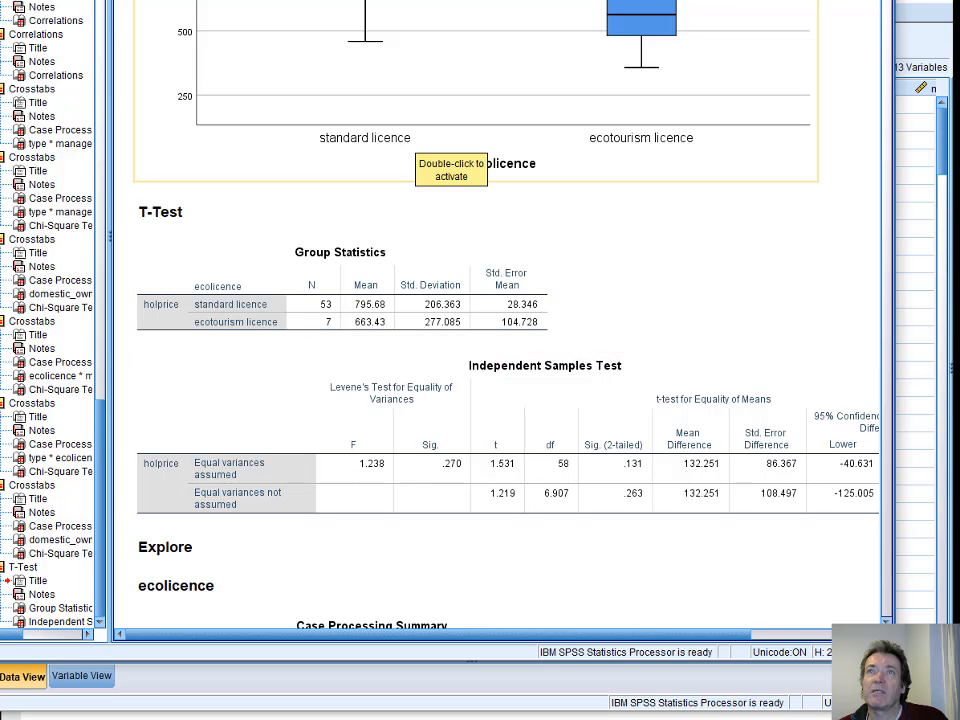
left_click(140, 0)
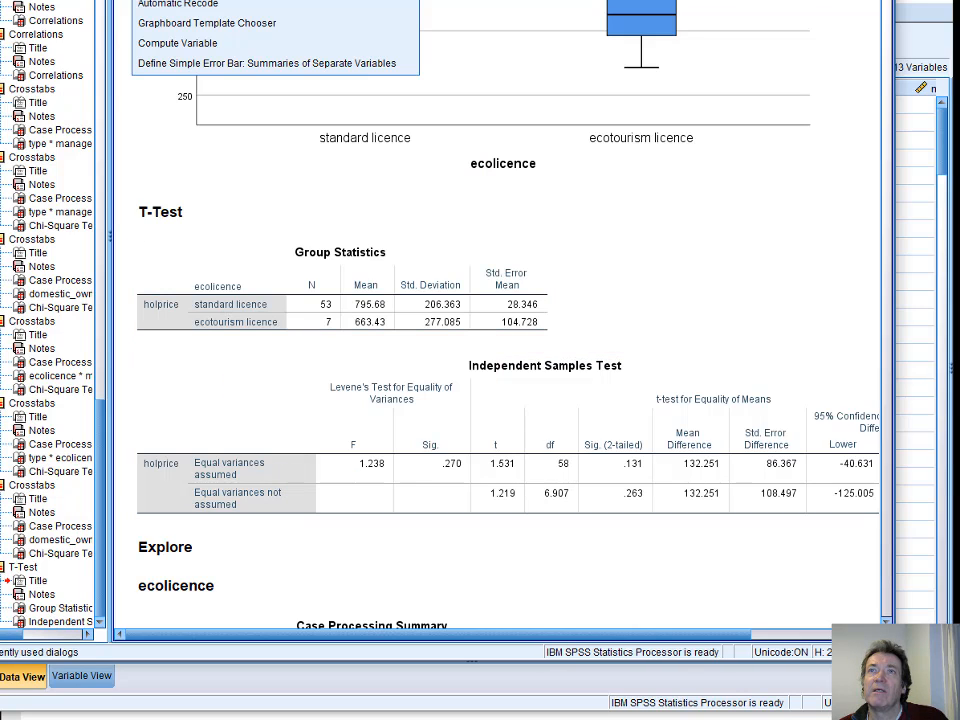
left_click(200, 0)
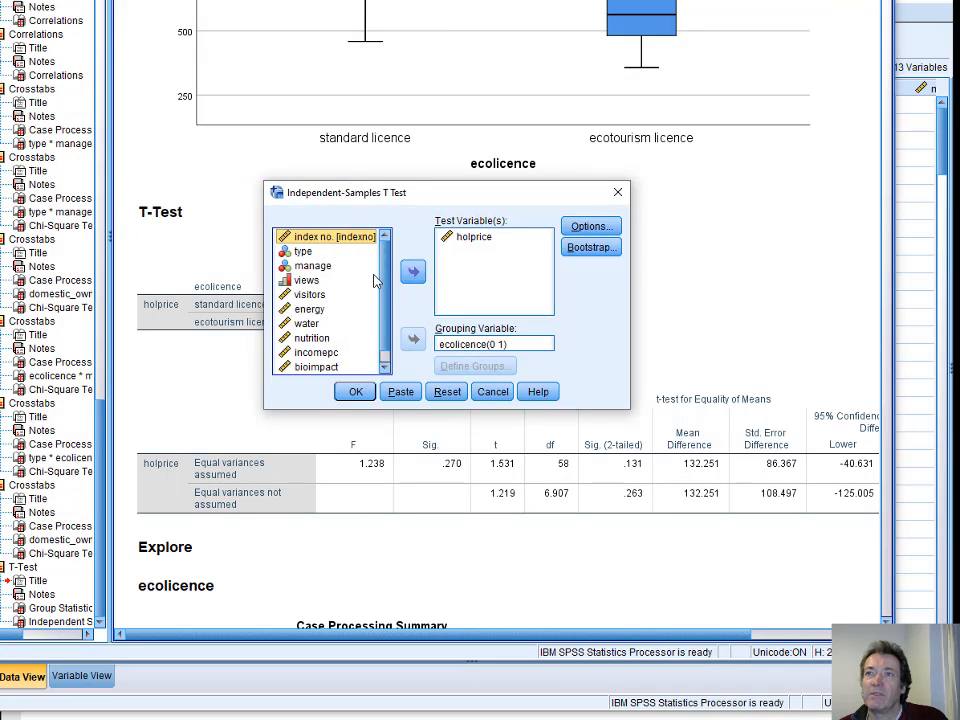
left_click(468, 236)
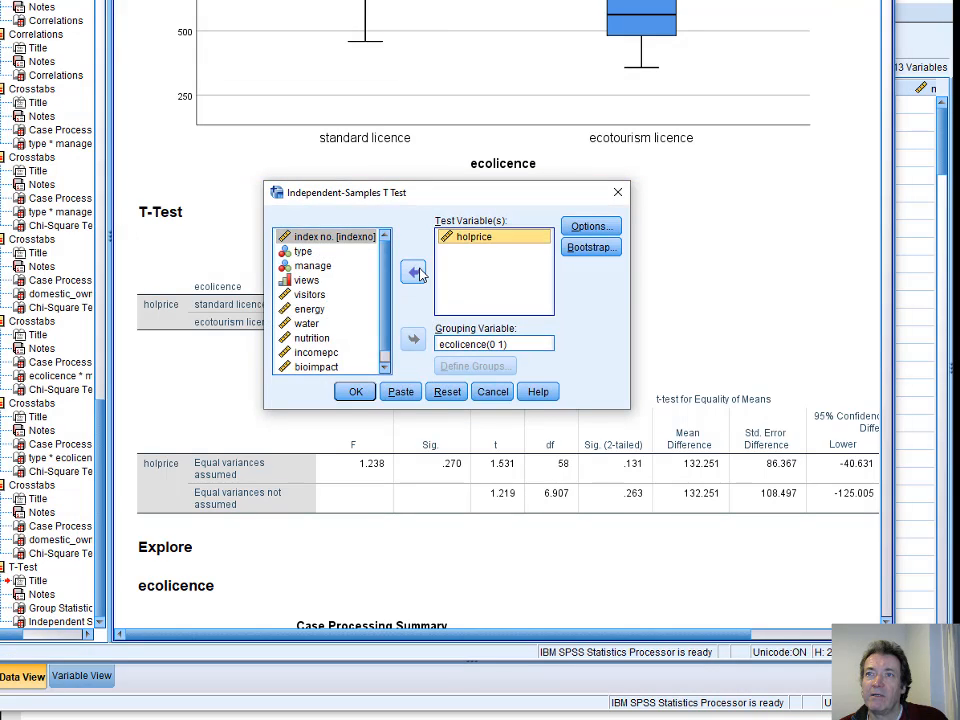
left_click(413, 271)
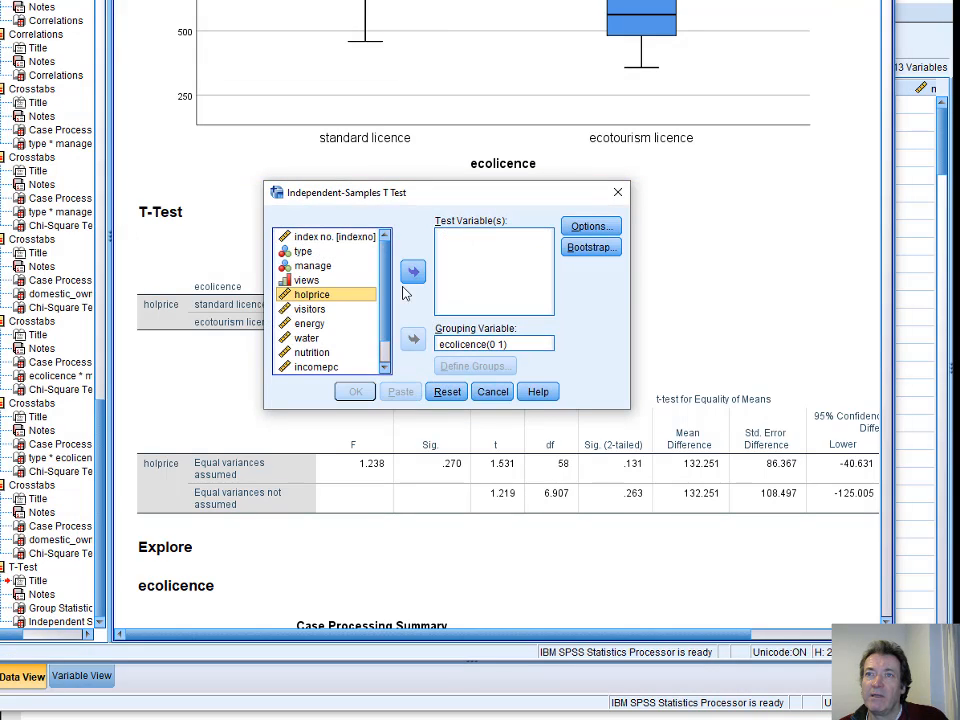
Step: Add visitors, energy, water, nutrition, incomepc, bioimpact and nutrition_off as test variables and run the t-test by ecolicence
left_click(304, 312)
left_click_drag(309, 316, 310, 320)
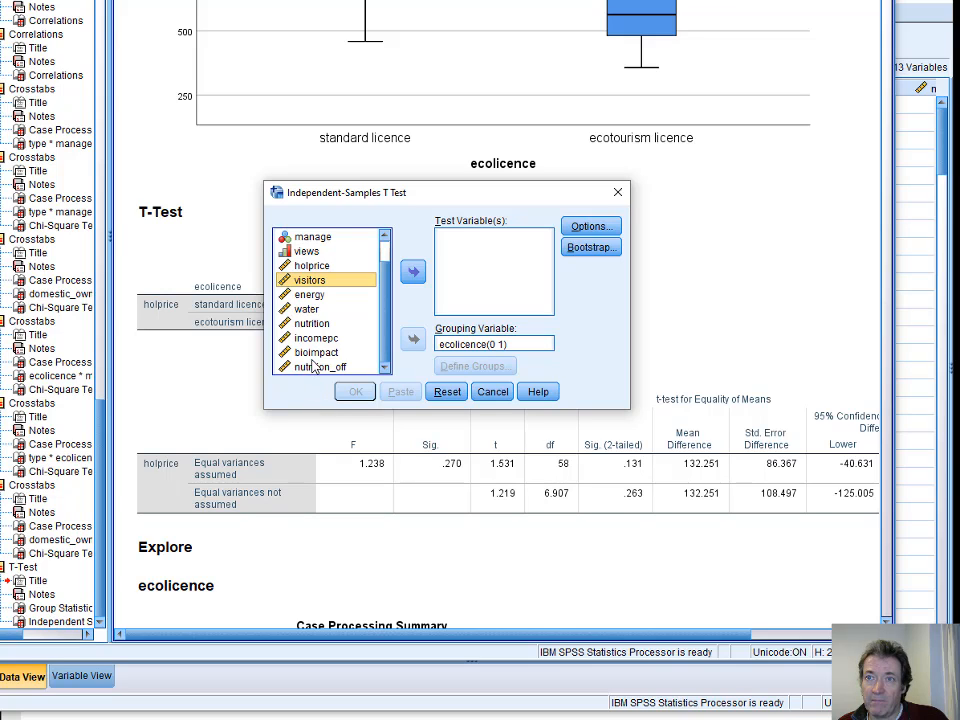
left_click(313, 367, "shift")
left_click(413, 271)
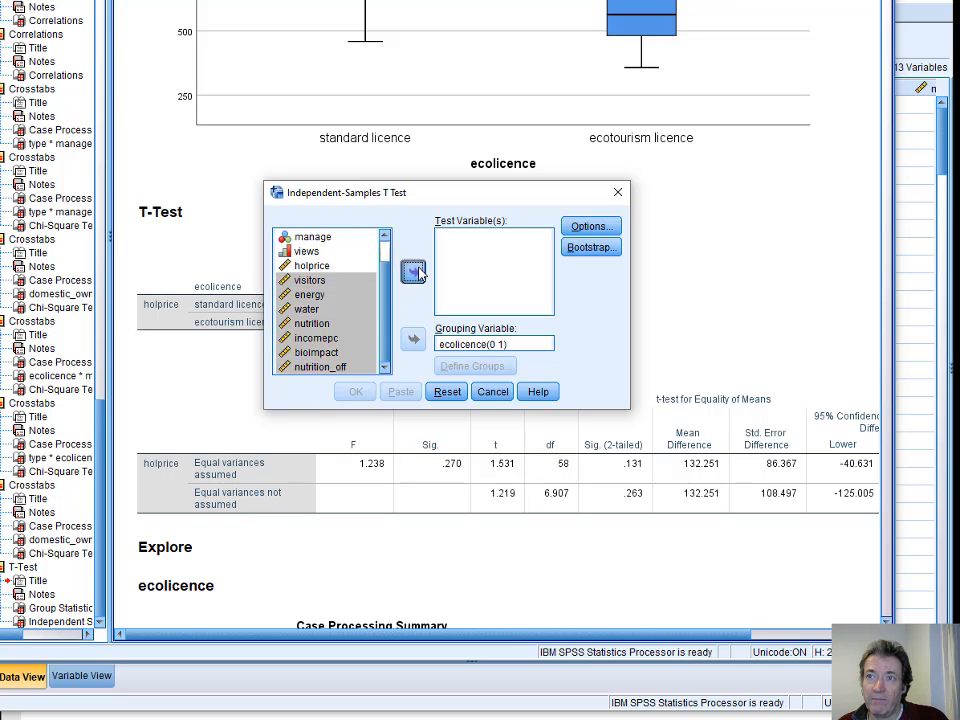
left_click(356, 391)
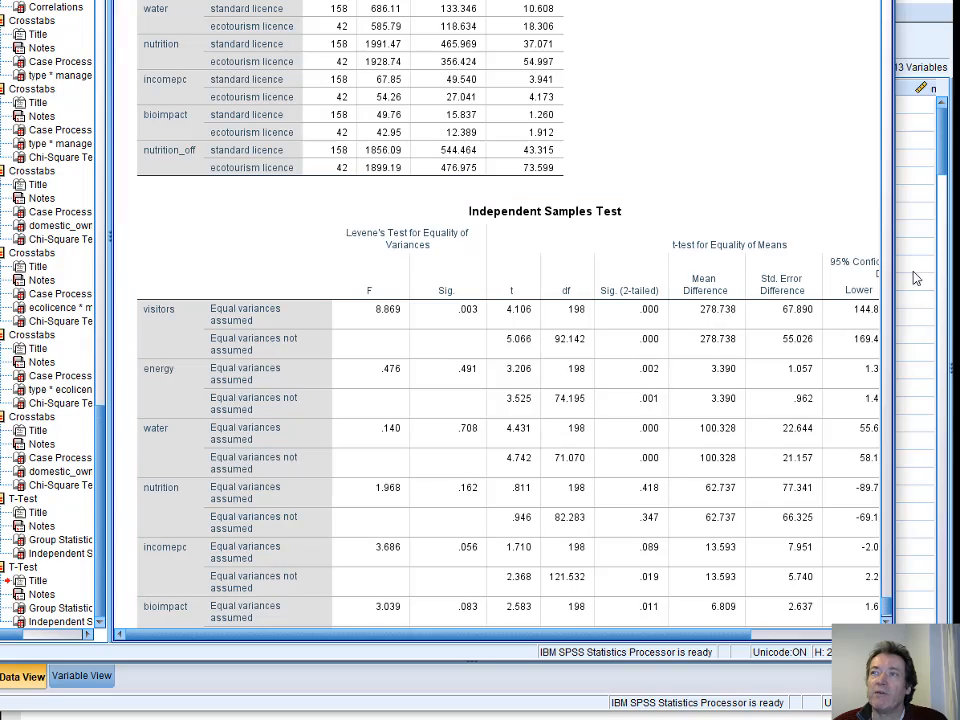
Step: Compare the new t-test results for the seven variables with the earlier visitors by ecolicence t-test in the output
left_click_drag(887, 612, 900, 2)
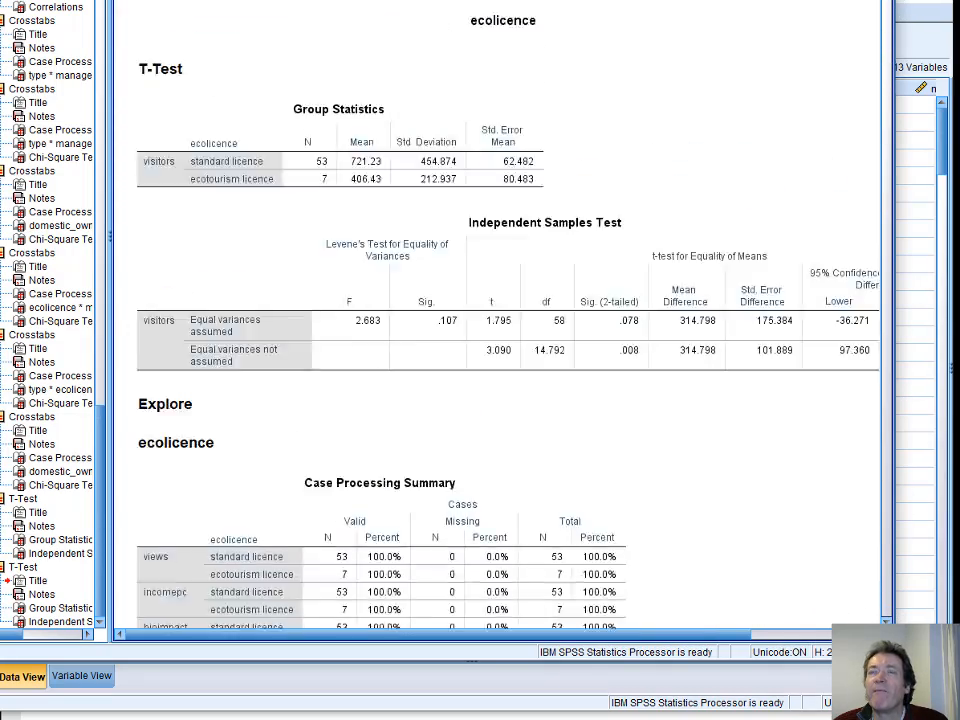
scroll(716, 298, "down", 3)
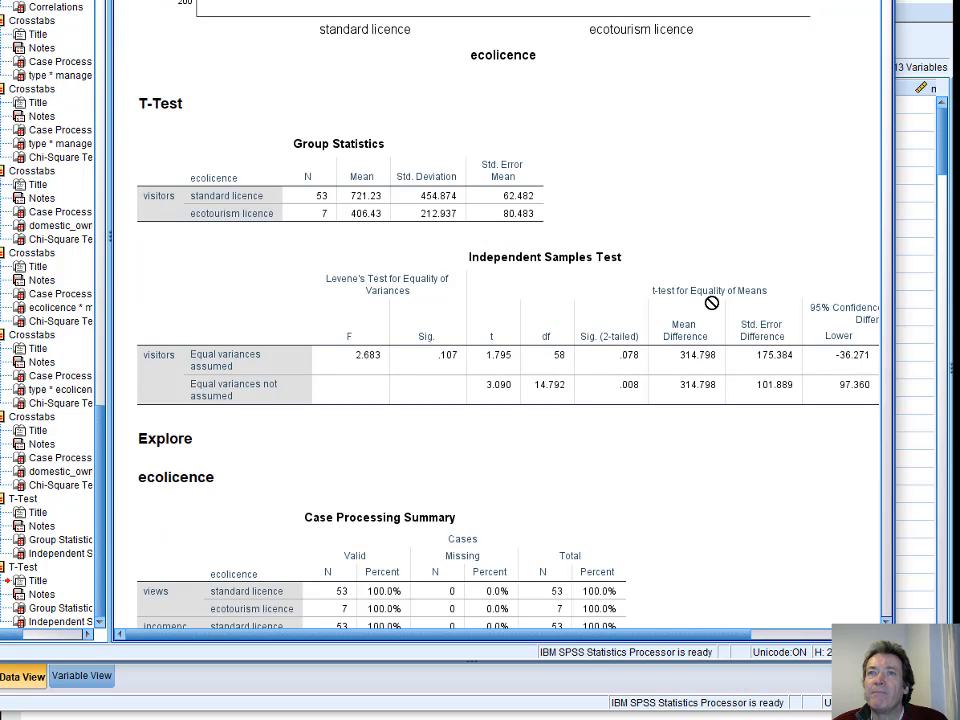
scroll(712, 303, "down", 1)
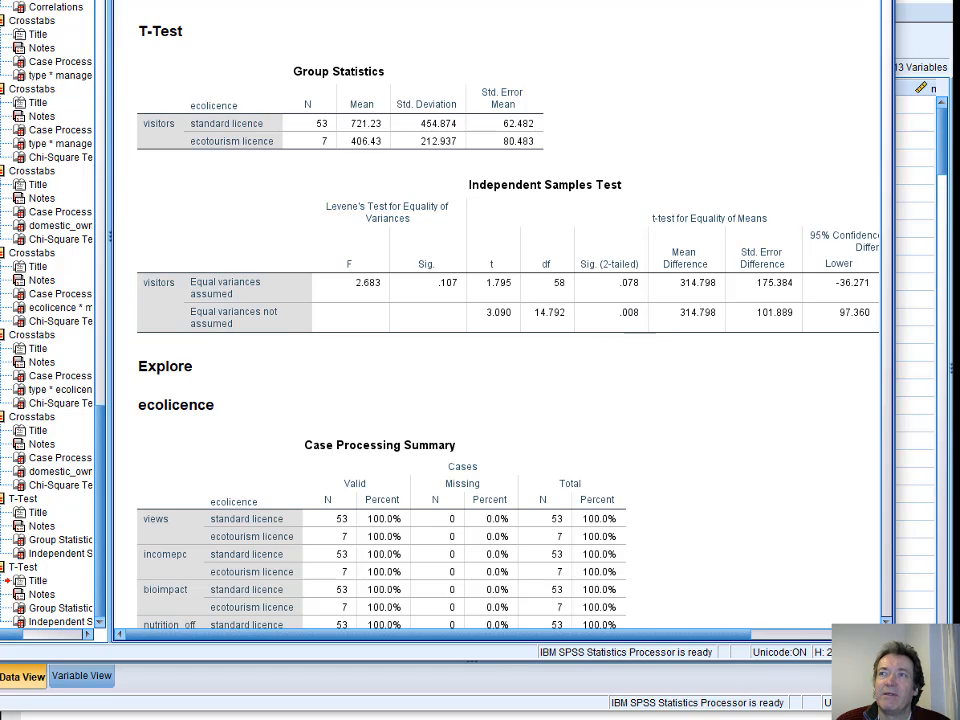
left_click_drag(886, 3, 885, 610)
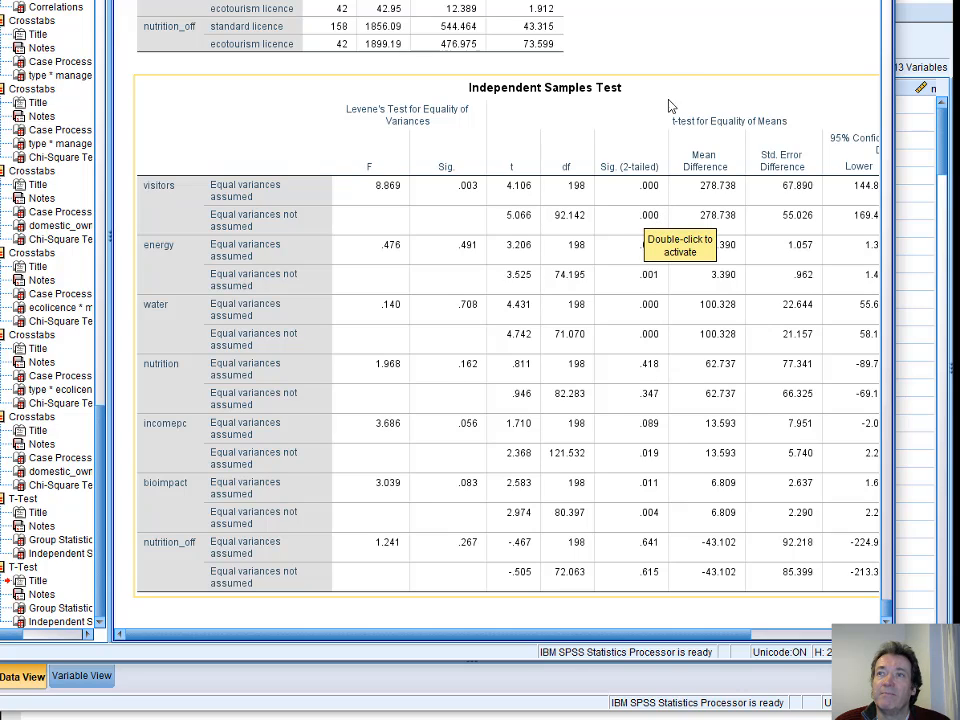
left_click(671, 61)
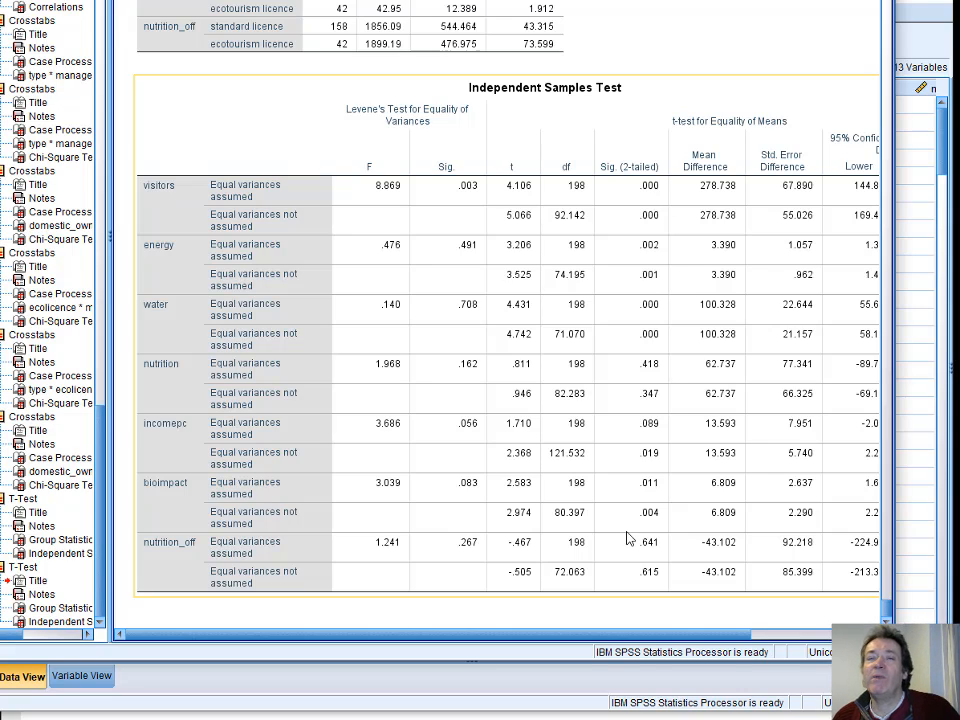
left_click(514, 608)
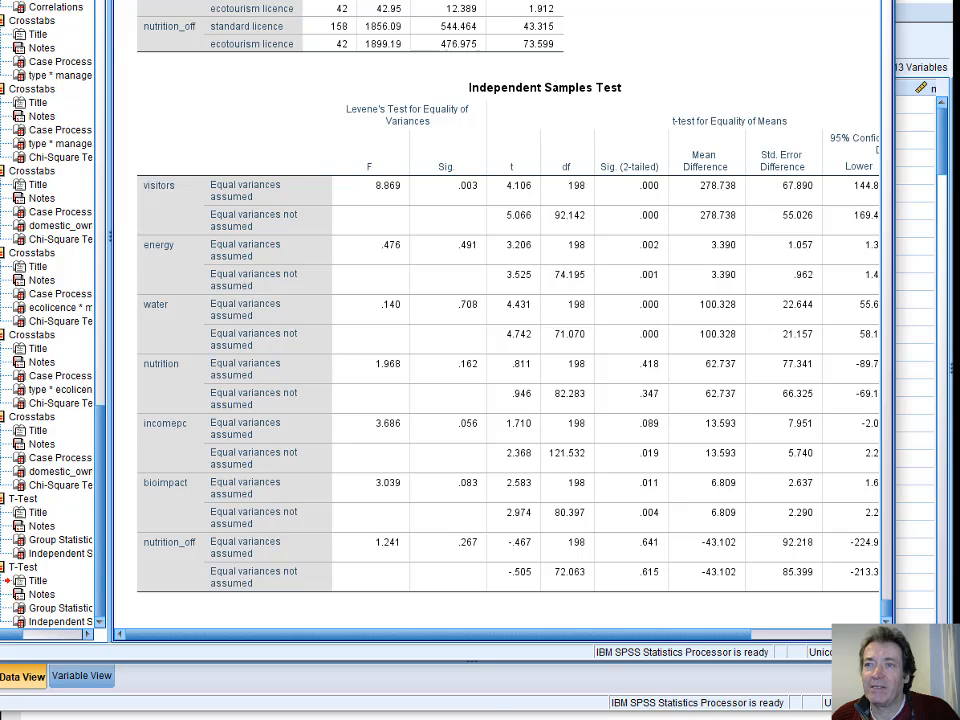
left_click(587, 510)
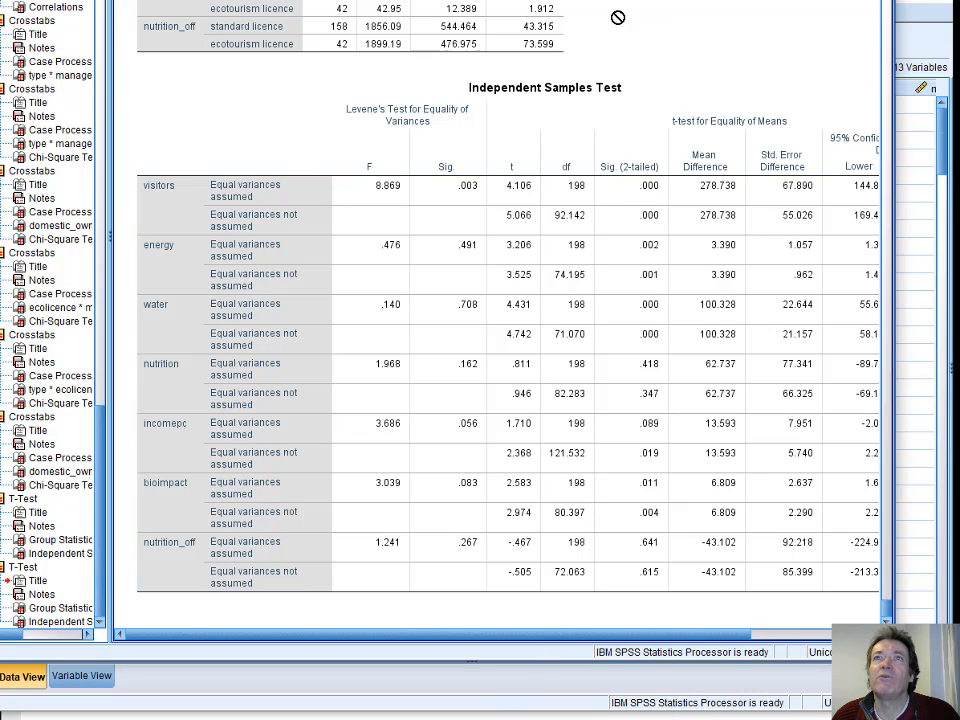
Step: Set up a bivariate correlation that includes all variables from type through nutrition_off
left_click(143, 0)
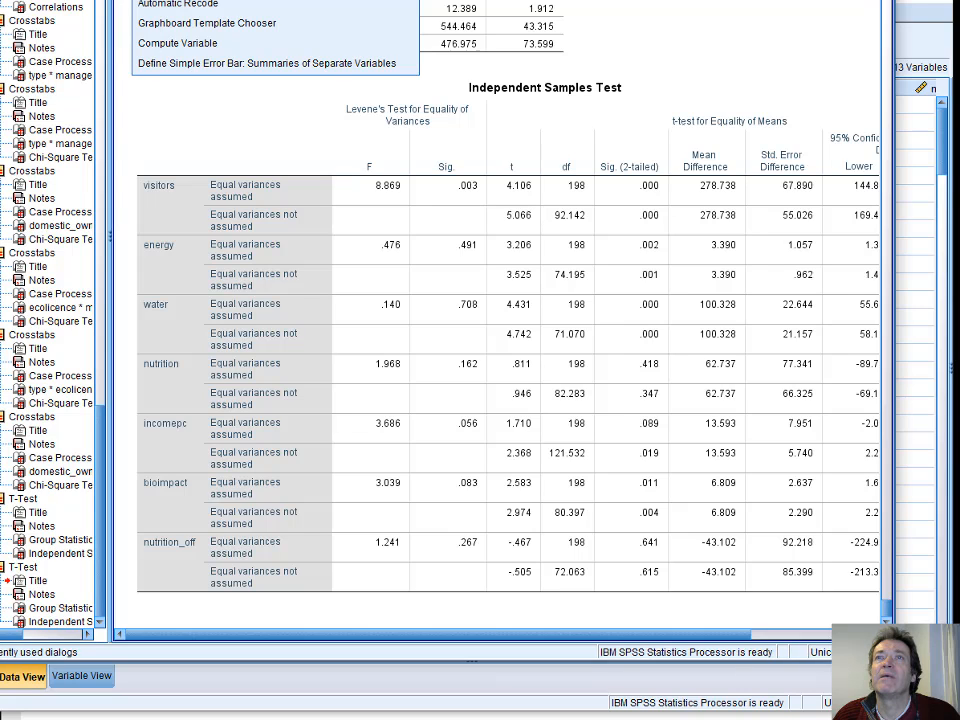
left_click(200, 0)
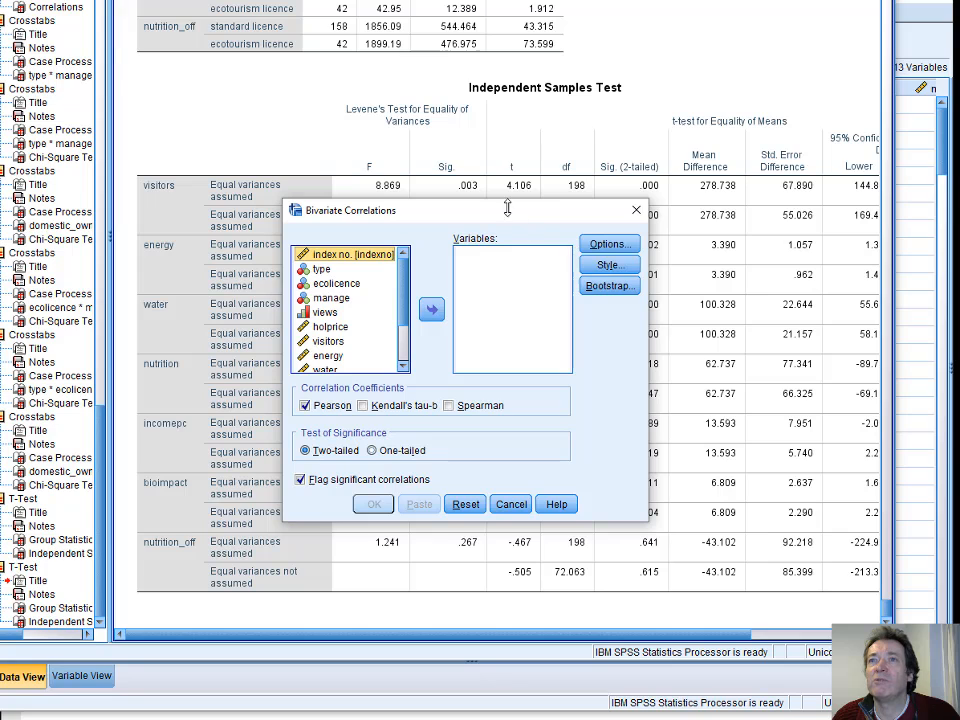
left_click_drag(506, 212, 409, 33)
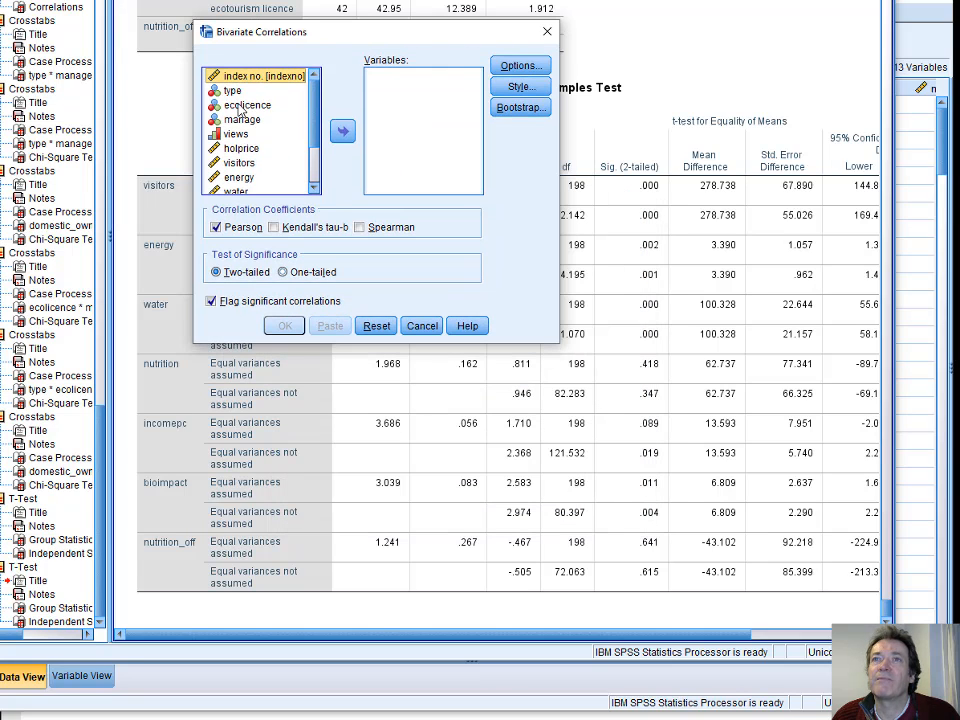
left_click(237, 91)
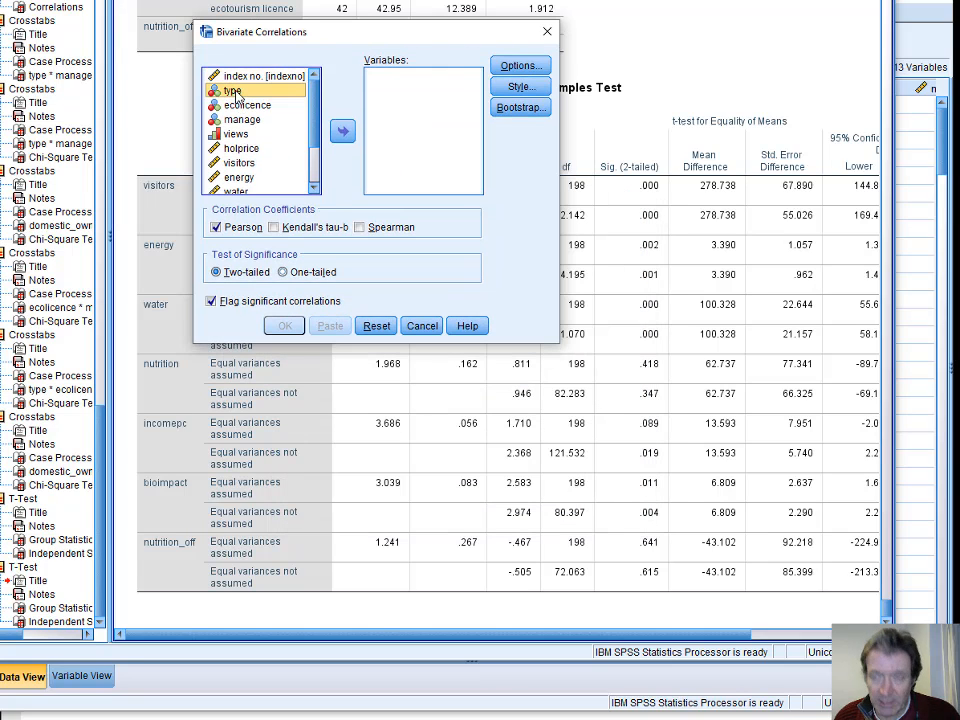
scroll(240, 120, "down", 2)
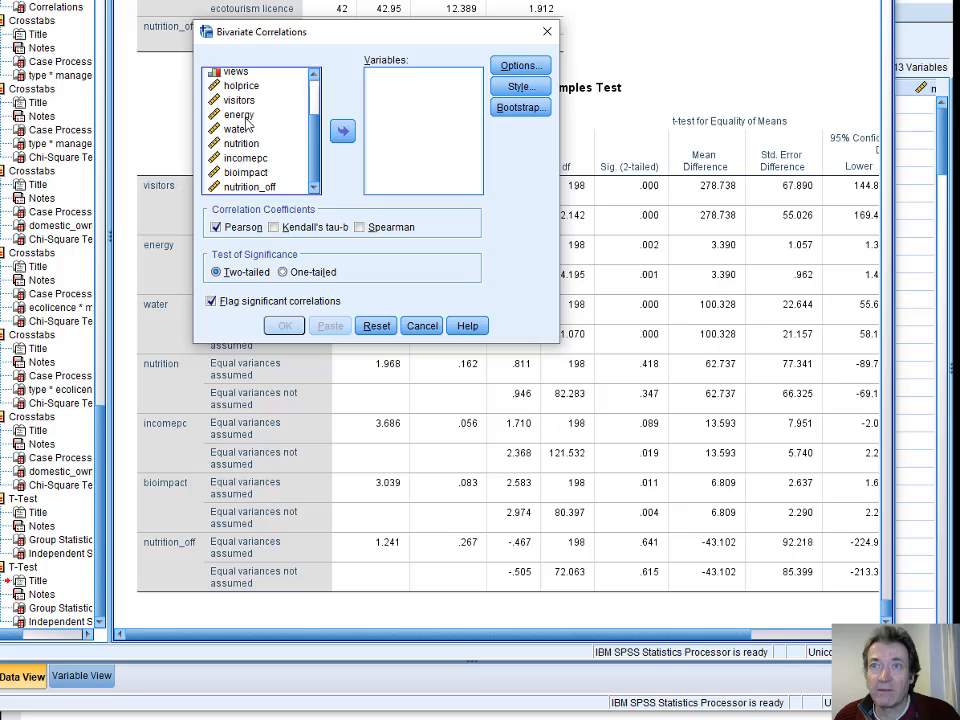
left_click(228, 188, "shift")
scroll(258, 120, "up", 2)
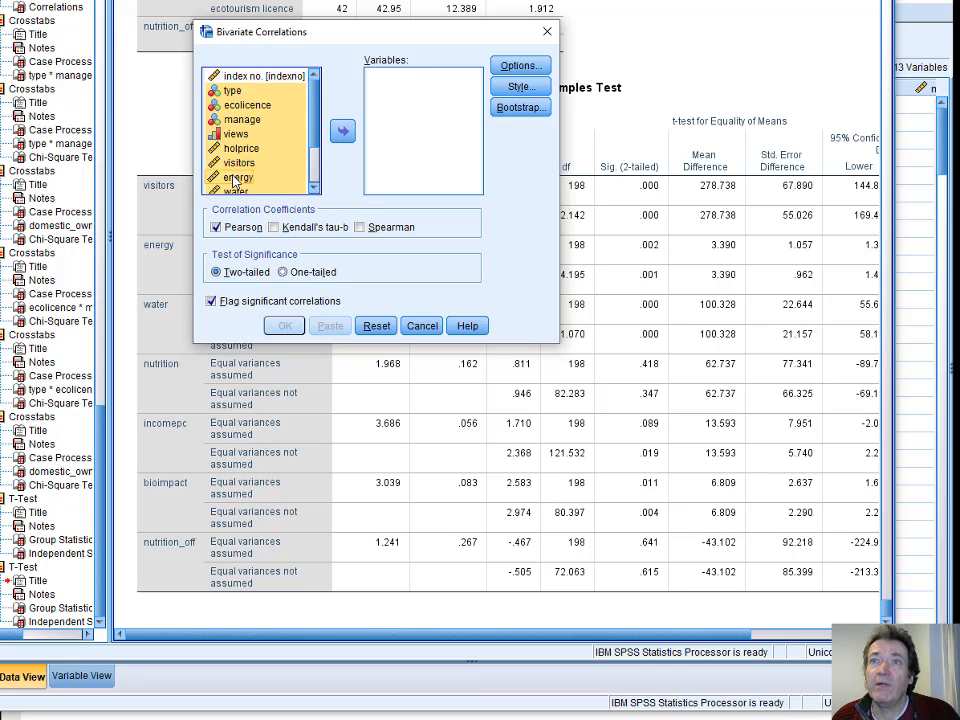
left_click(230, 91)
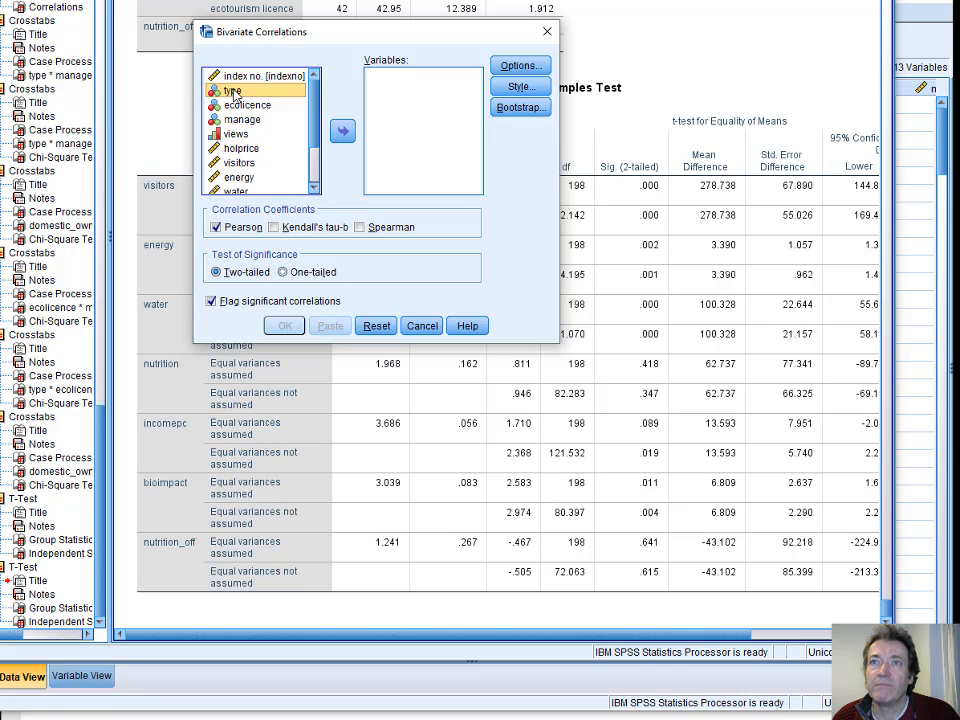
scroll(248, 110, "down", 2)
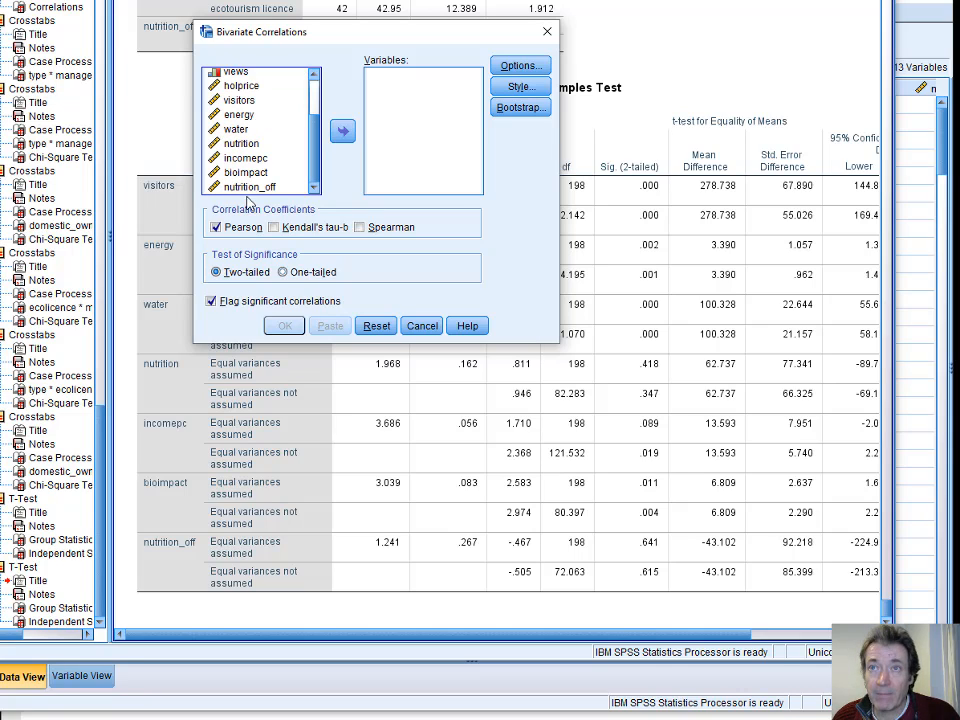
left_click(240, 187, "shift")
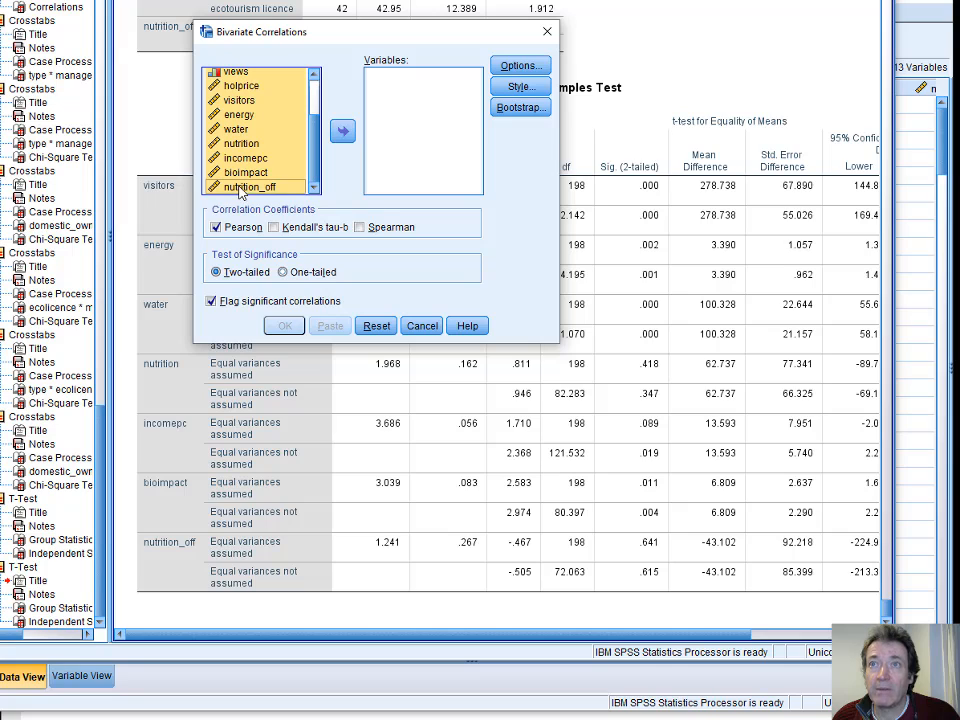
left_click(342, 131)
Step: Remove type, ecolicence and manage from the correlation variables and run the two-tailed Pearson correlation
left_click(395, 78)
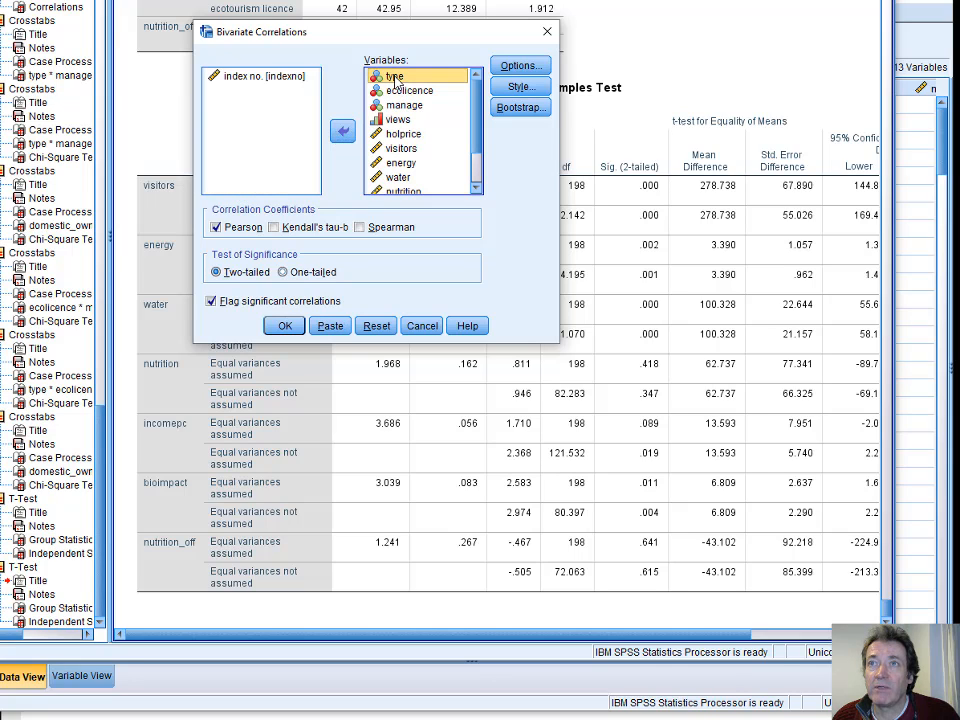
left_click(342, 131)
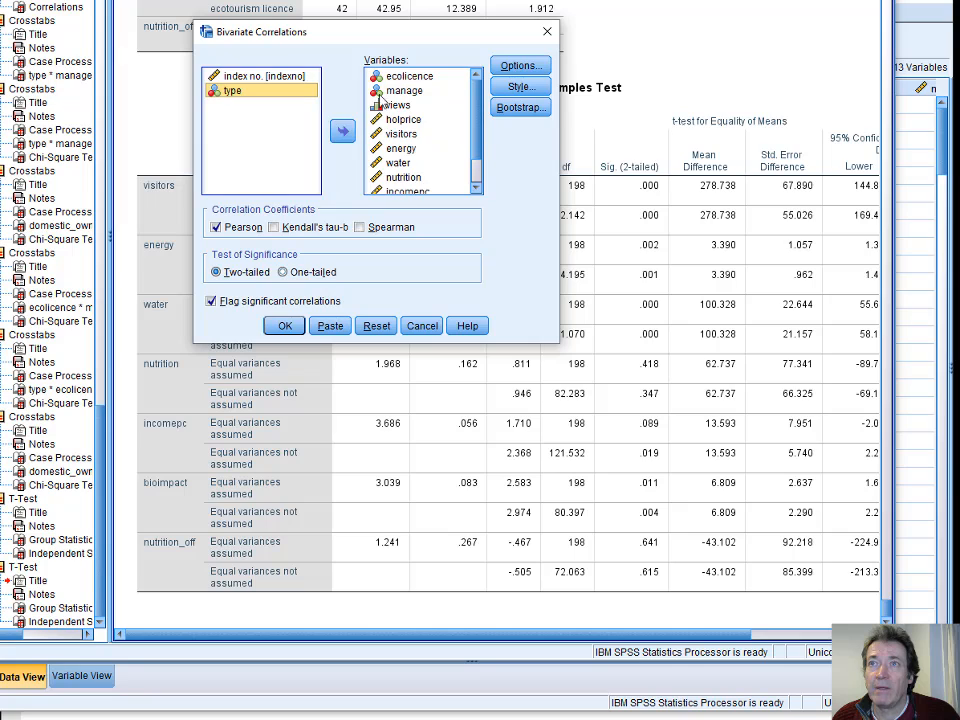
left_click(400, 77)
double_click(400, 78)
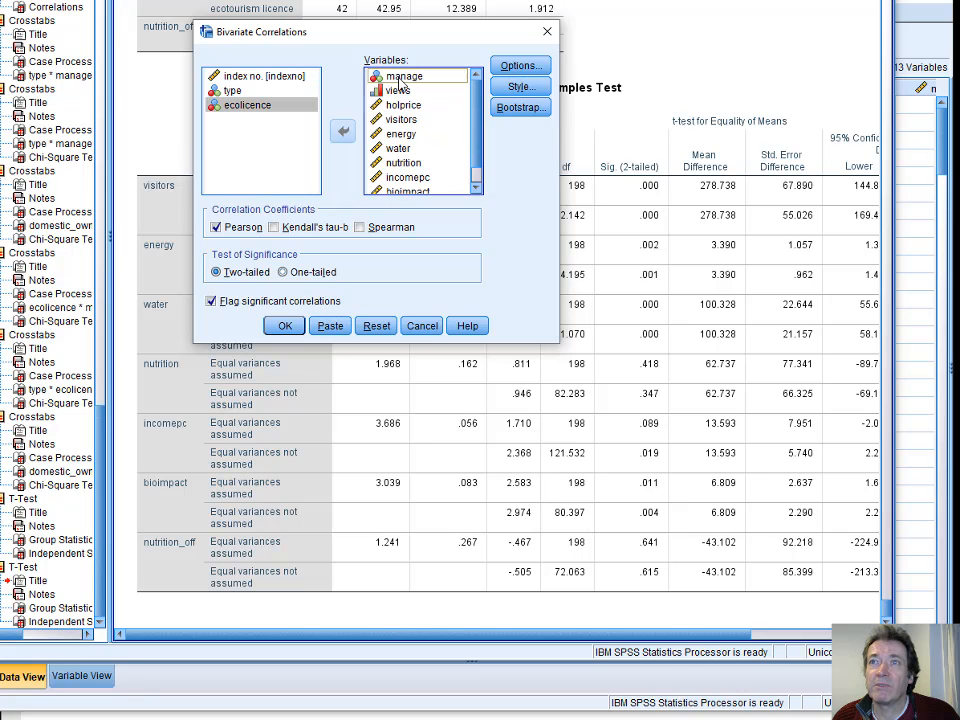
left_click(400, 77)
double_click(400, 78)
scroll(423, 150, "down", 1)
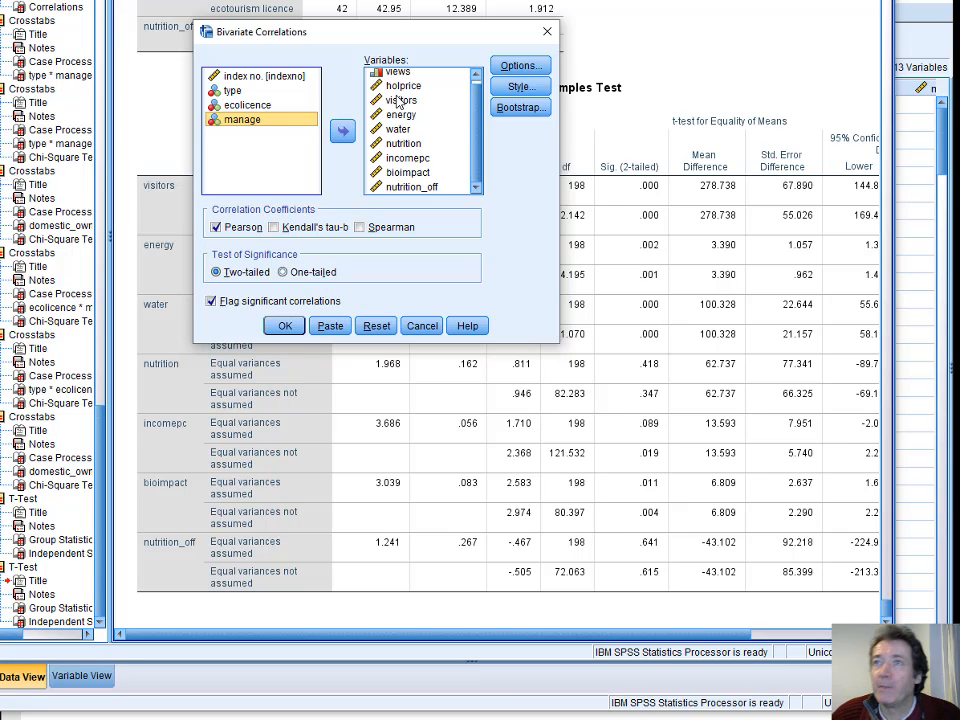
left_click(285, 326)
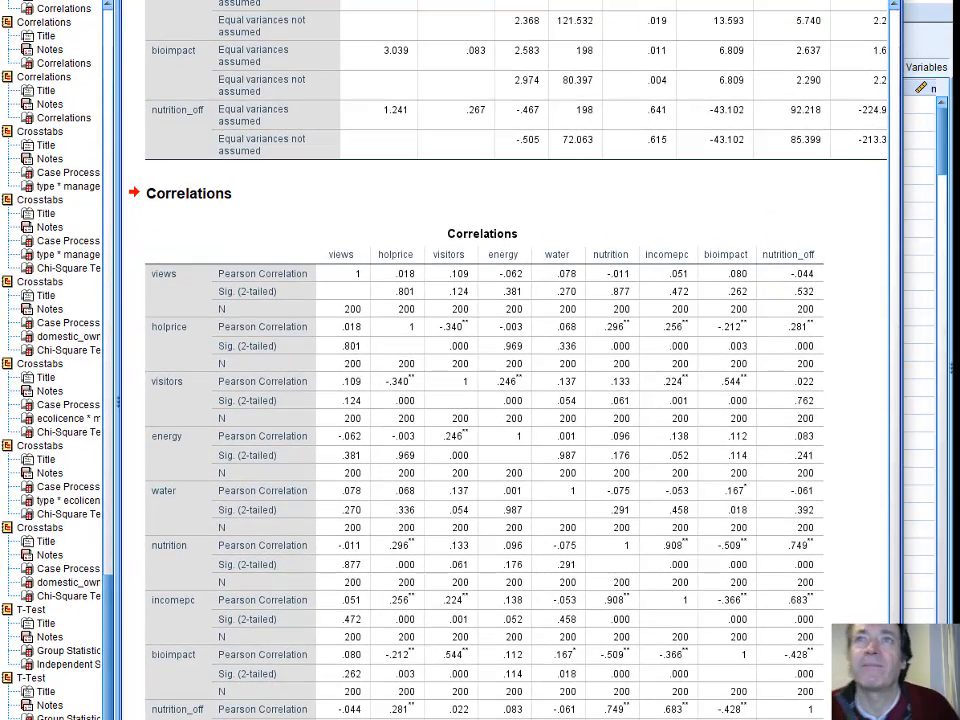
Step: Set up a crosstab with type as the row variable and manage as the column variable
left_click(151, 1)
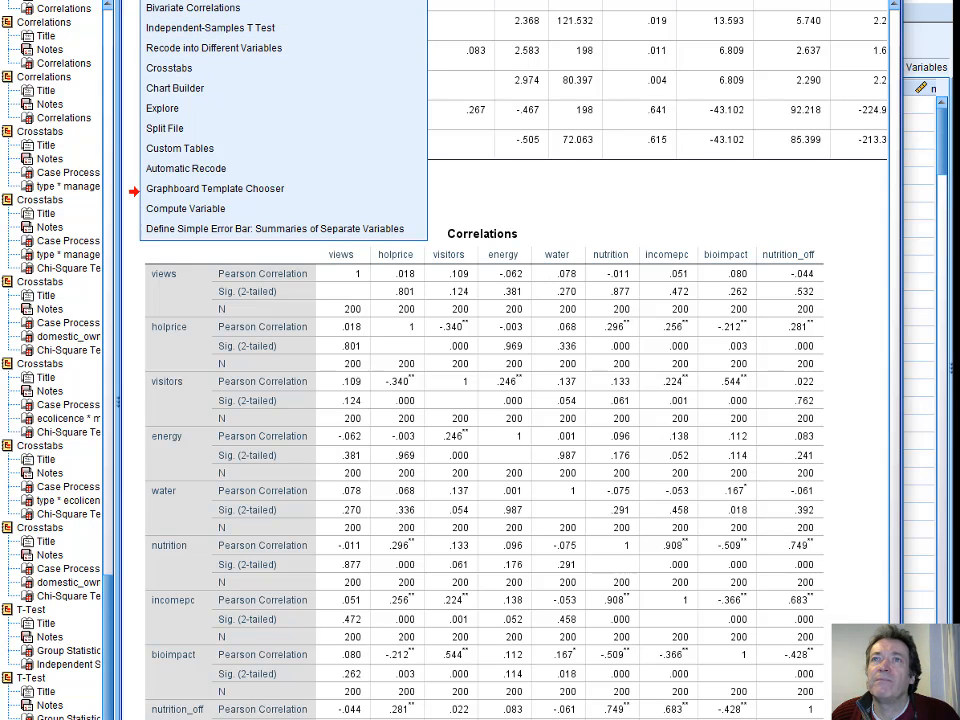
left_click(270, 1)
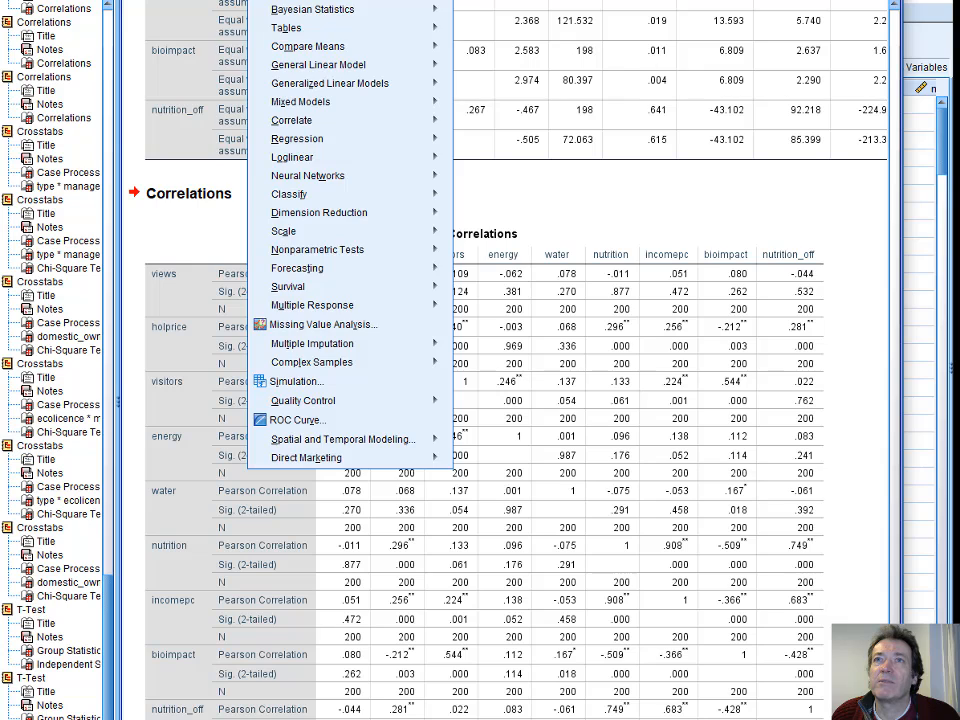
left_click(151, 1)
left_click(160, 70)
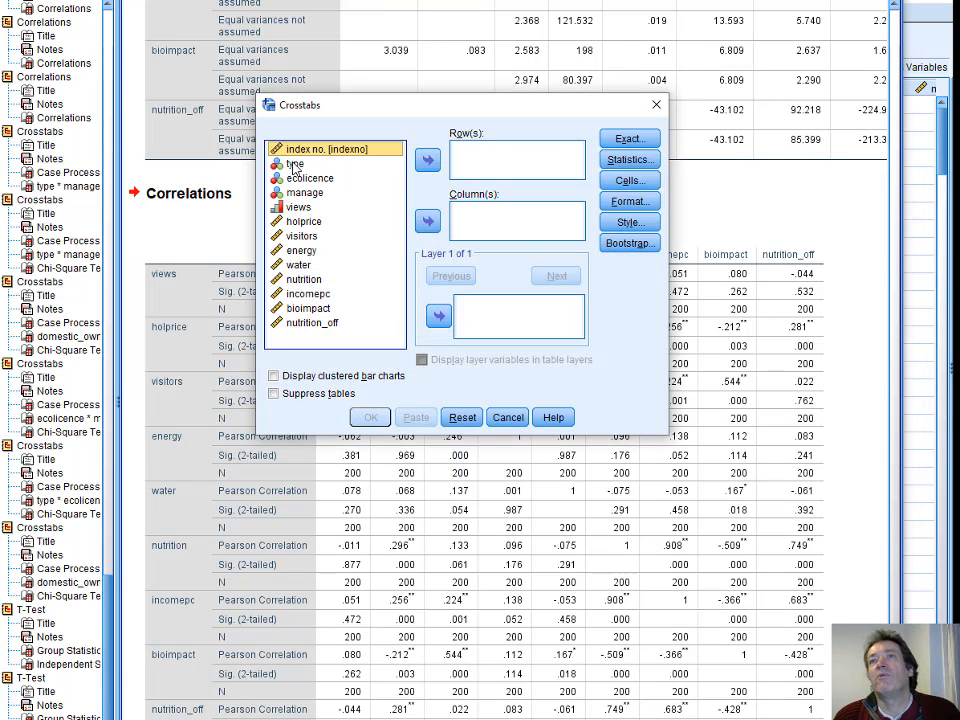
left_click(294, 164)
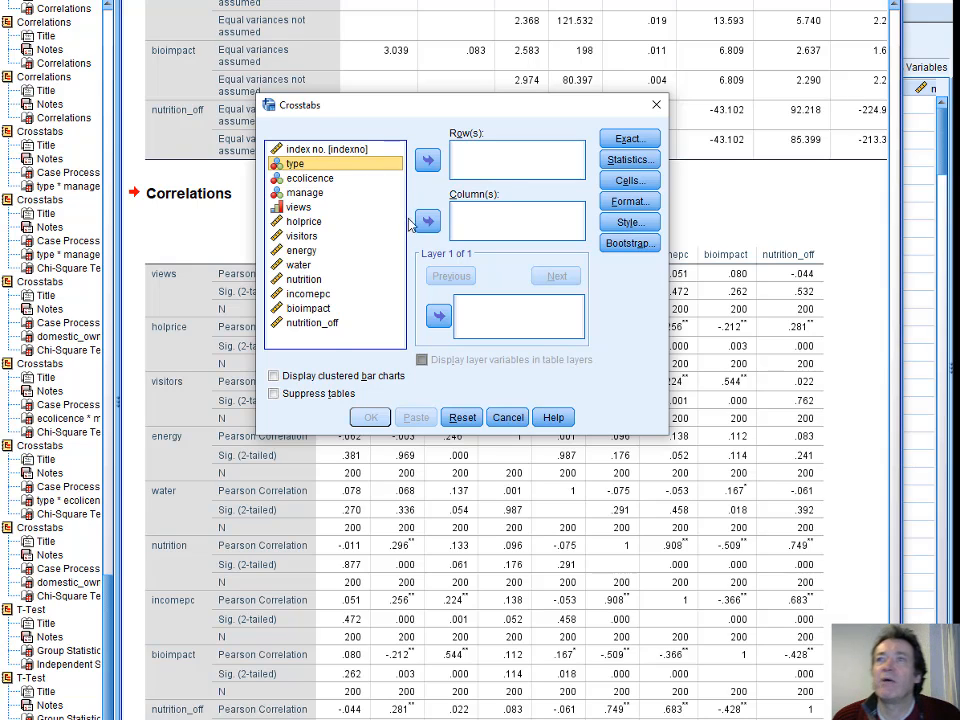
left_click(427, 160)
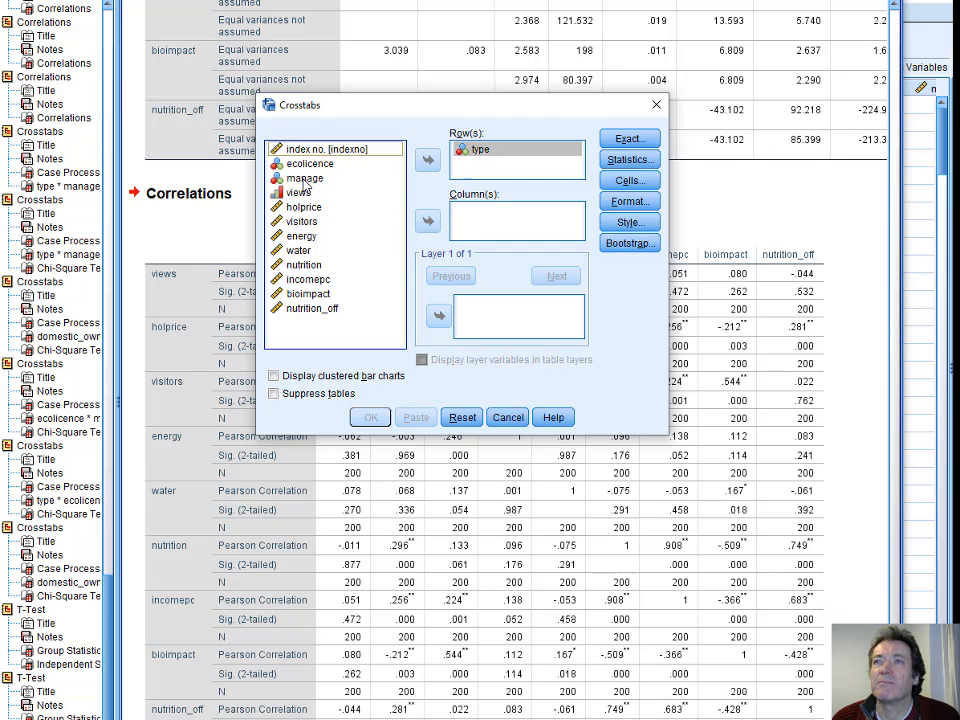
left_click(304, 179)
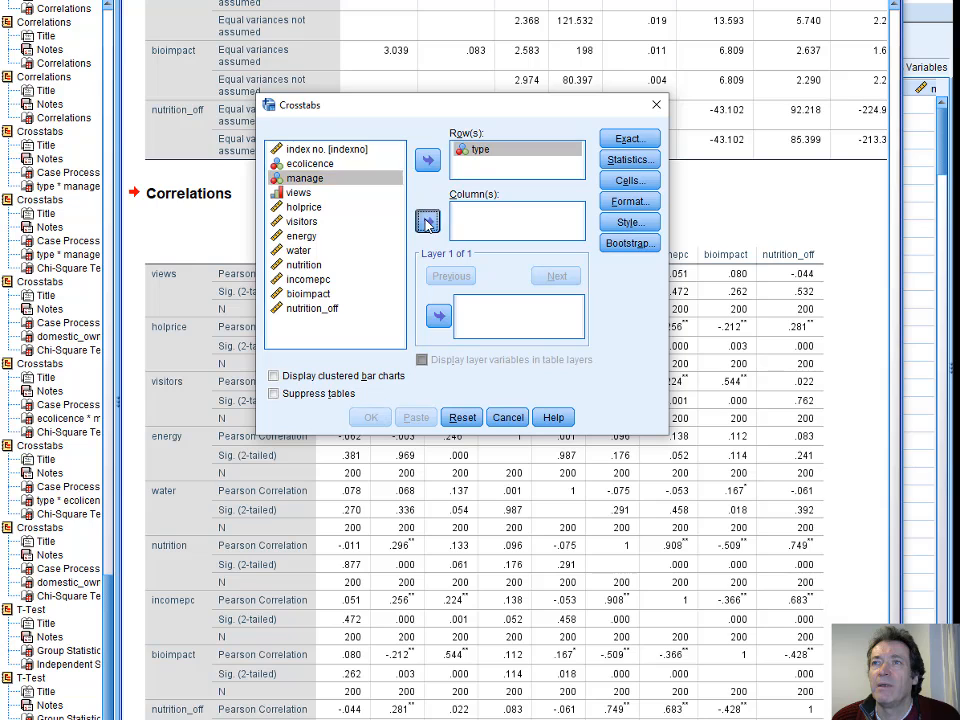
left_click(427, 222)
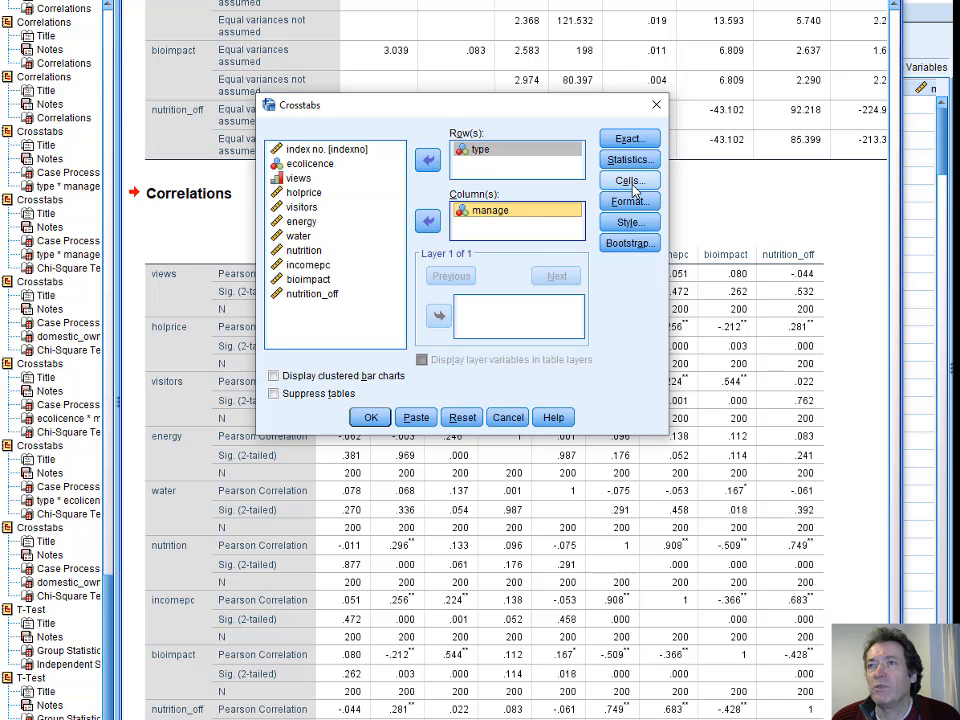
Step: Add row percentages and the chi-square statistic, and run the type by manage crosstab
left_click(632, 186)
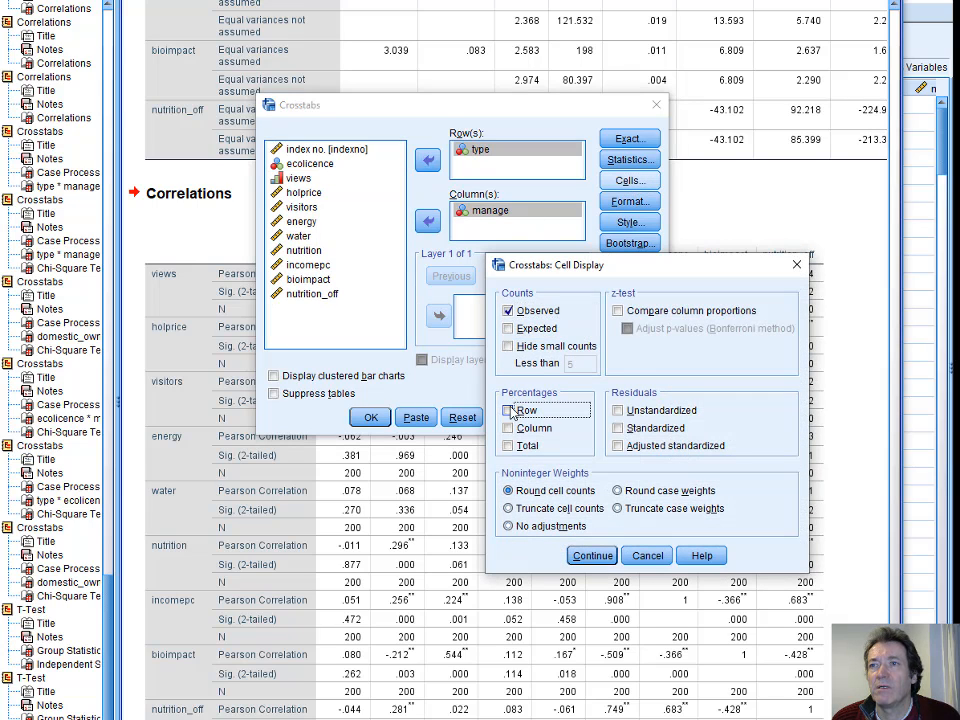
left_click(508, 411)
left_click(585, 554)
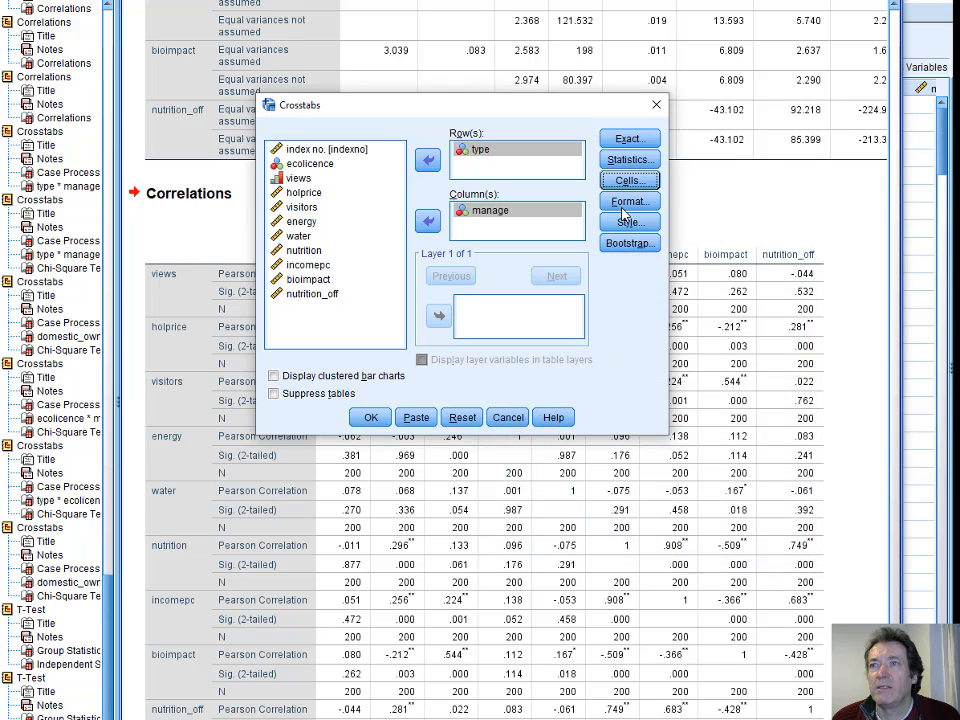
left_click(630, 159)
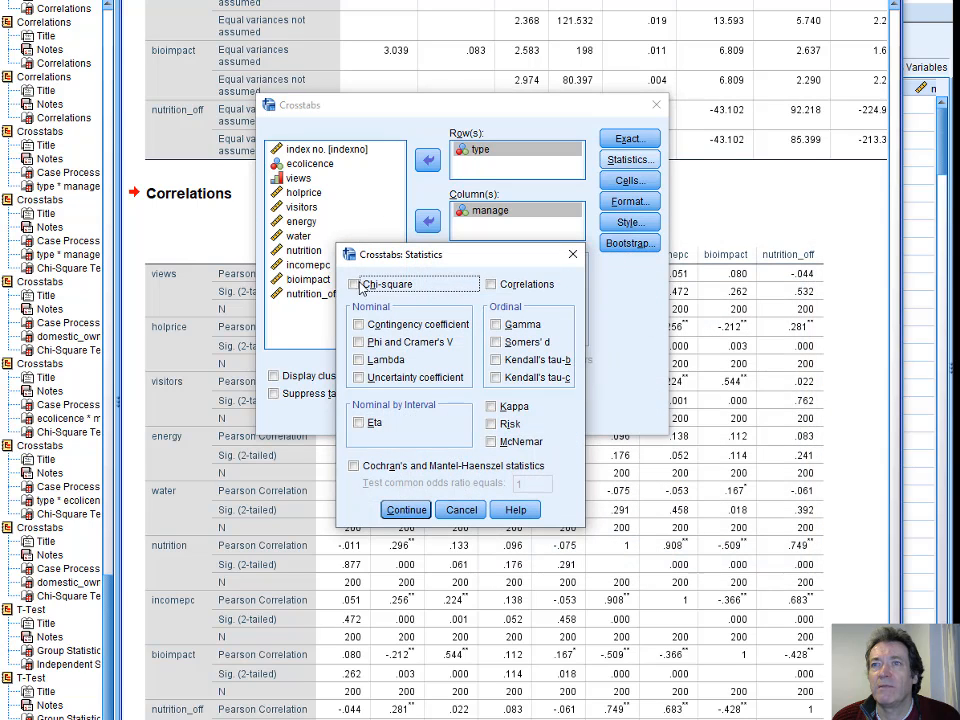
left_click(356, 285)
left_click(424, 510)
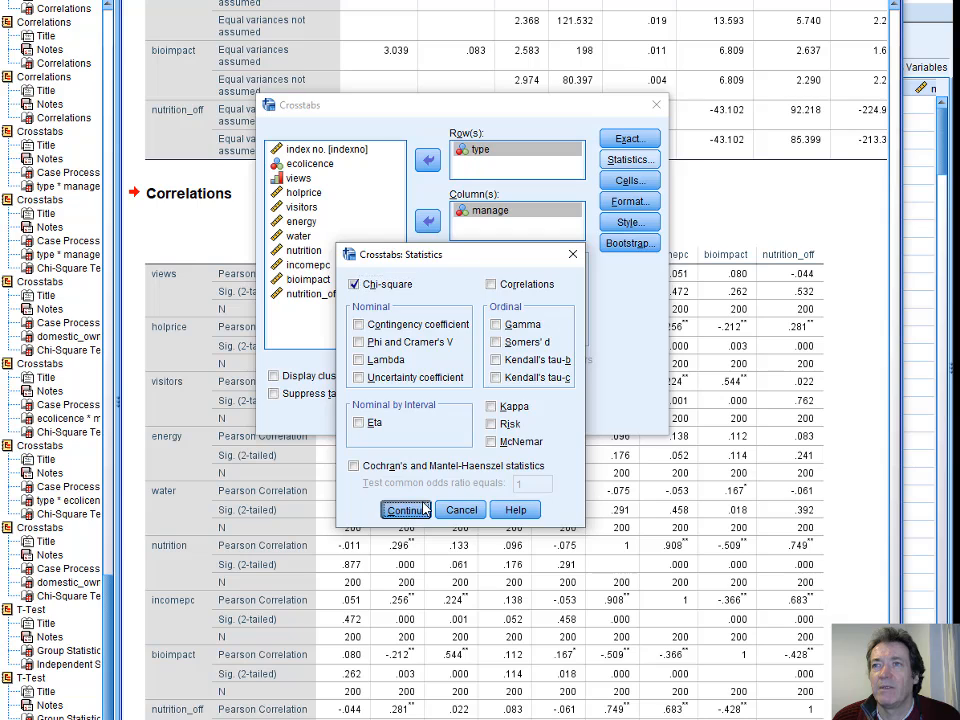
left_click(374, 419)
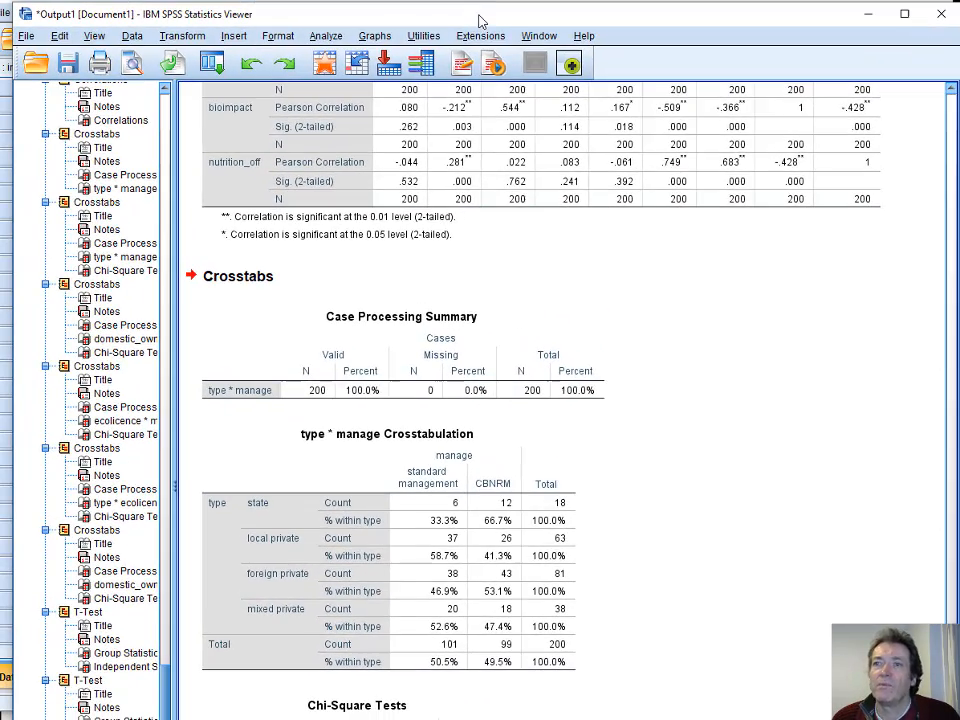
Step: Examine the row percentages and the chi-square significance of the type by manage crosstab
left_click(419, 558)
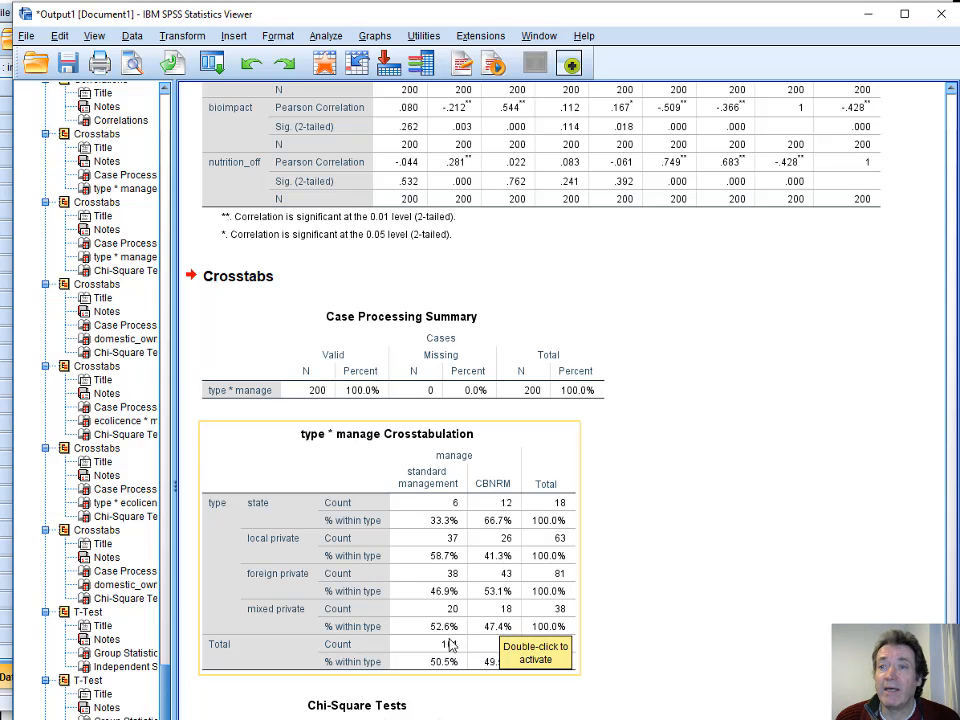
scroll(450, 645, "down", 1)
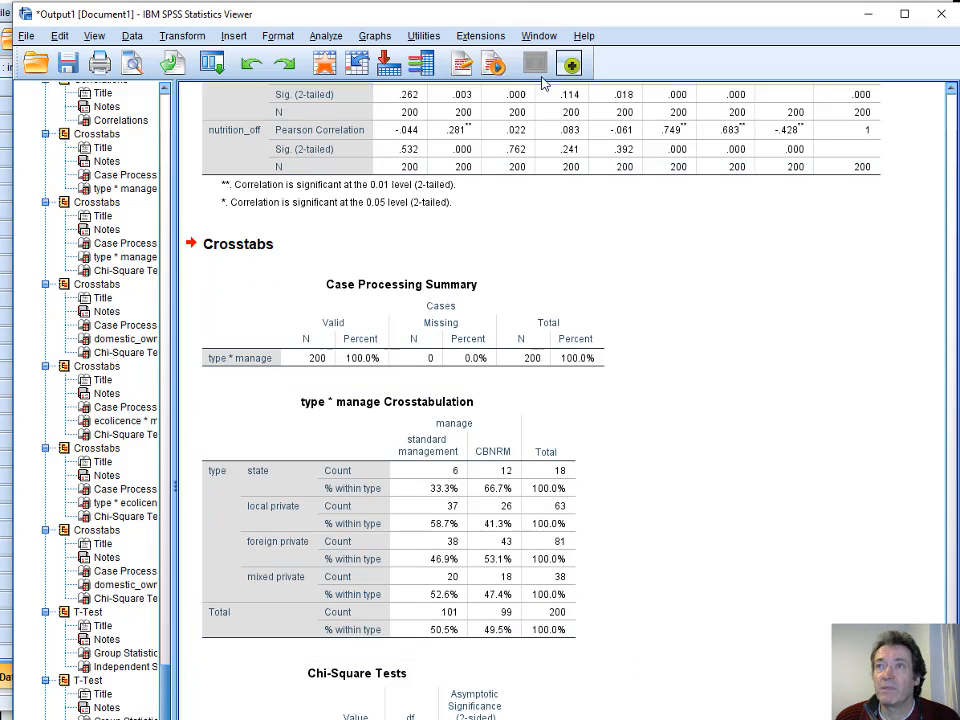
scroll(456, 601, "down", 5)
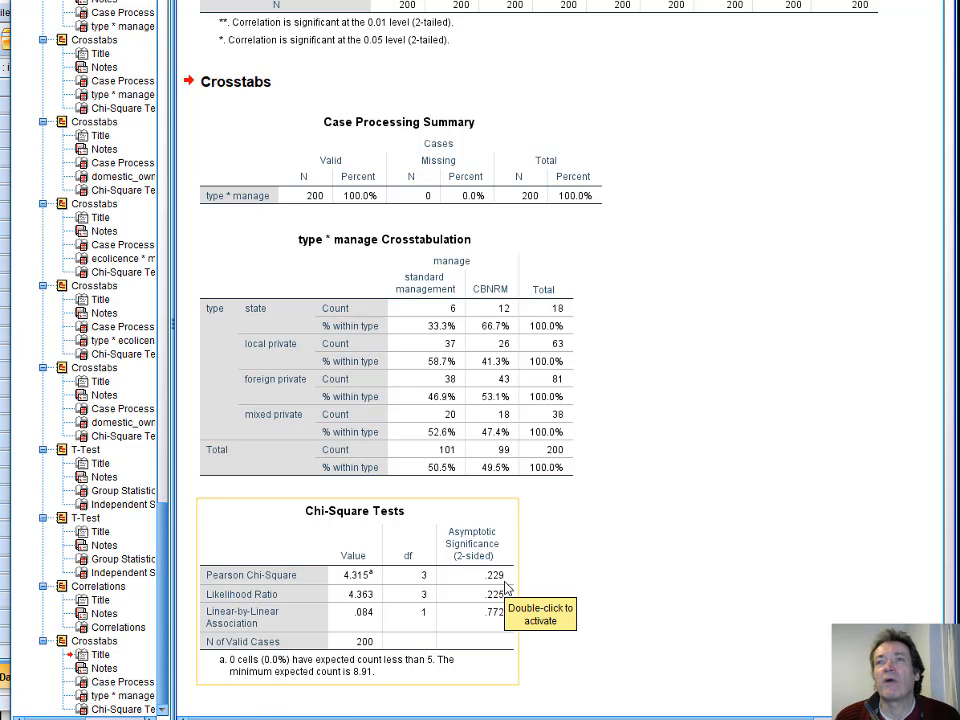
left_click(458, 448)
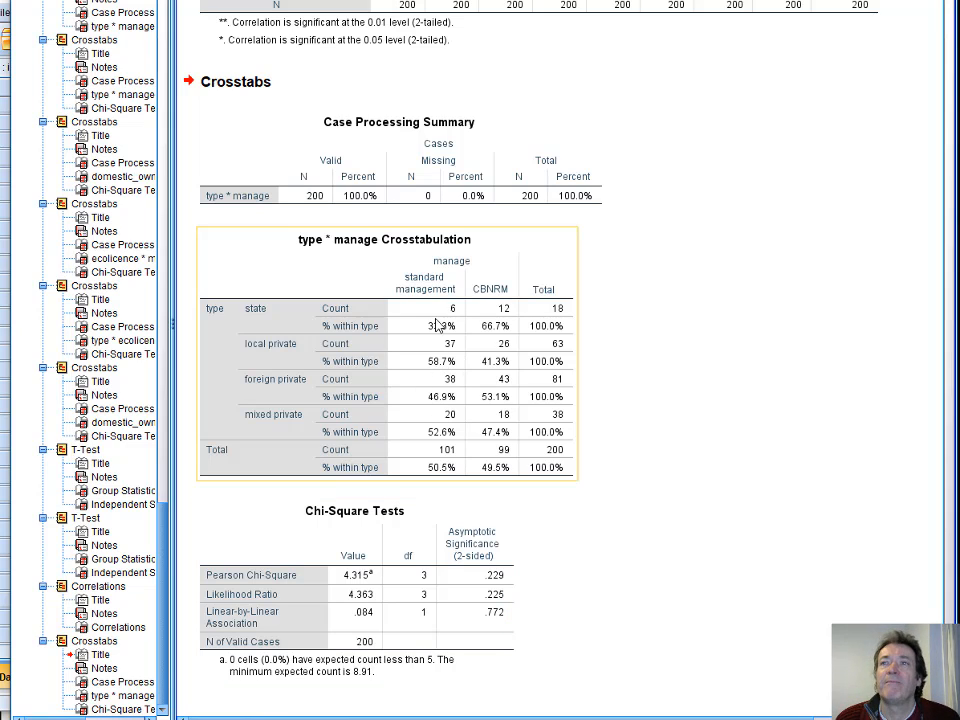
left_click(477, 511)
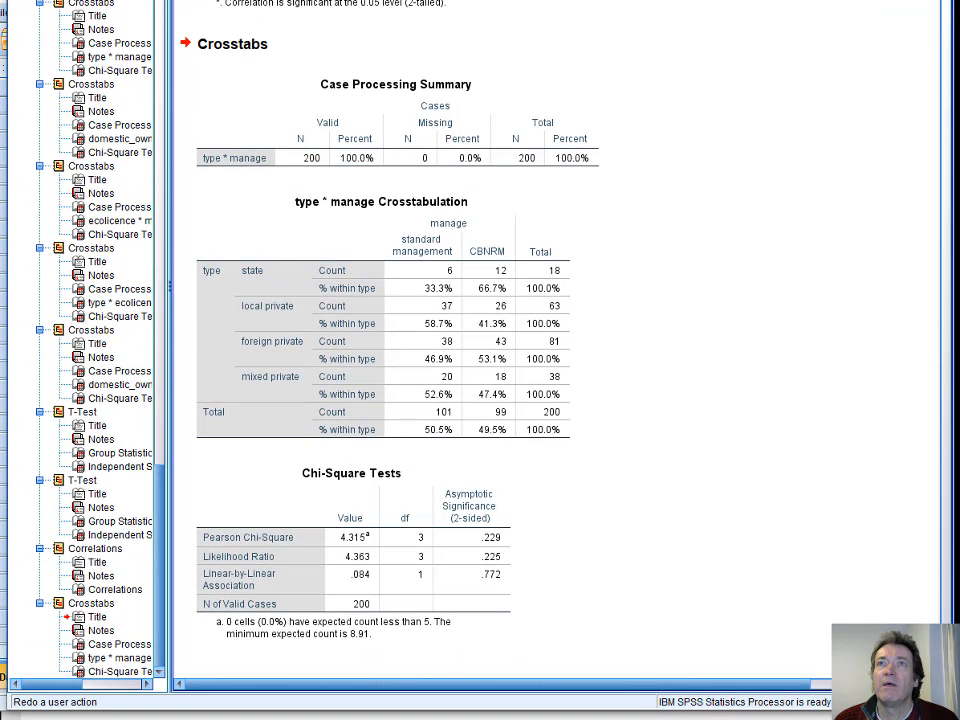
Step: Rerun the crosstab with ecolicence instead of manage as the column variable and review the type by ecolicence chi-square tests
left_click(203, 0)
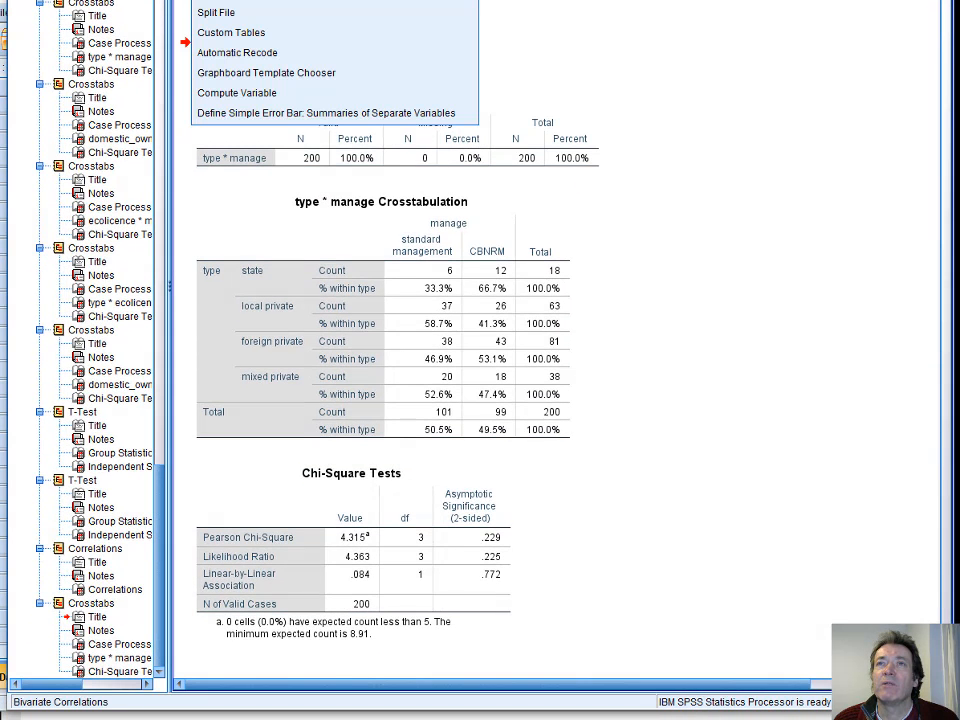
left_click(240, 0)
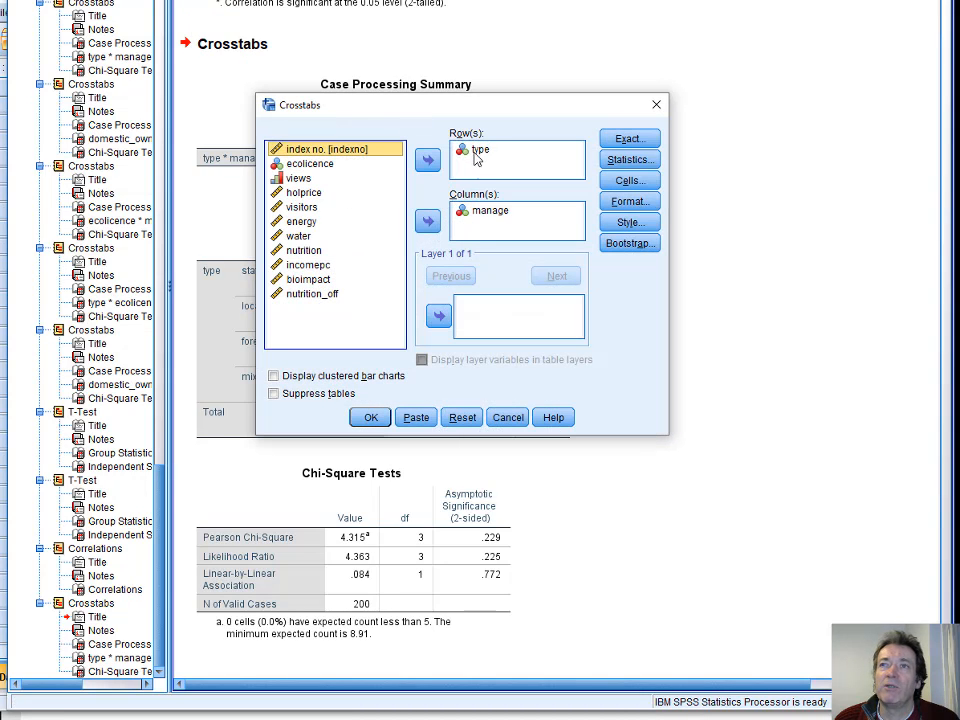
left_click(470, 210)
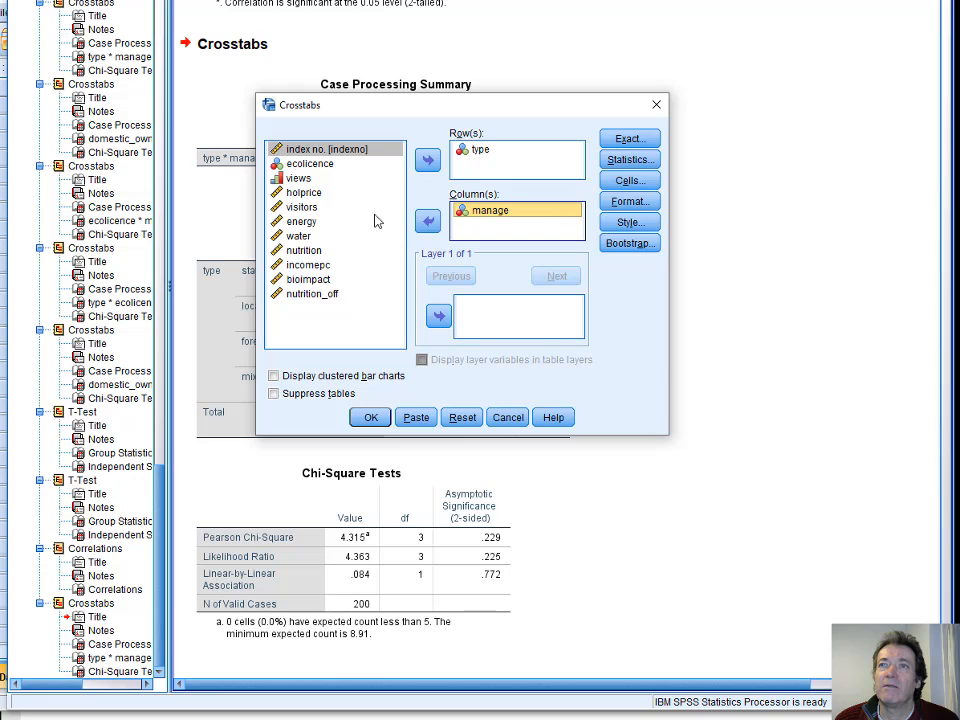
left_click(428, 221)
left_click(310, 163)
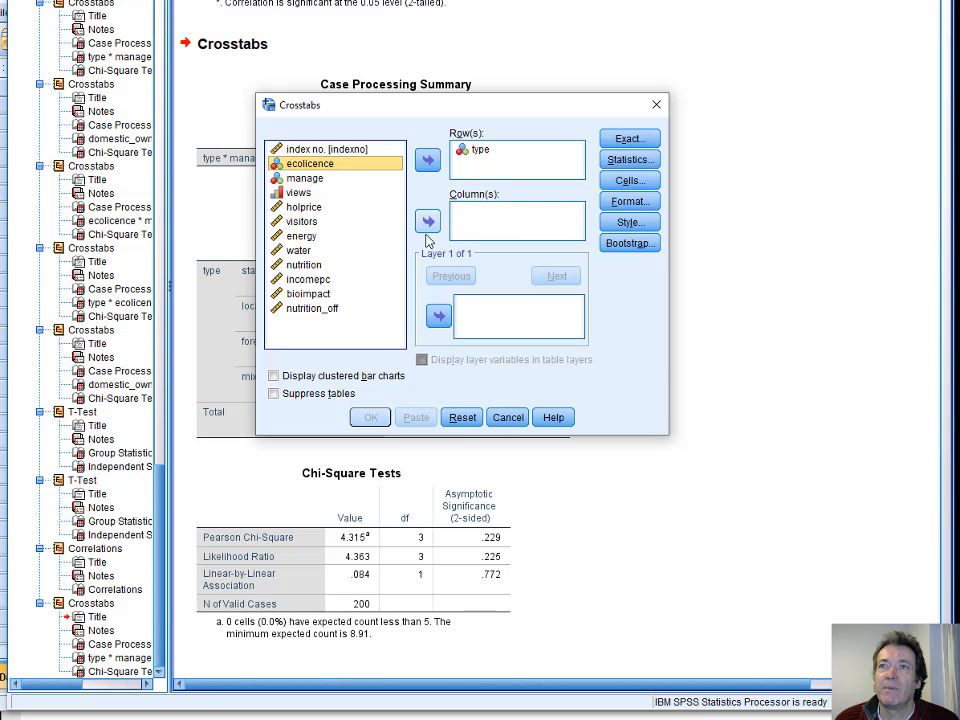
left_click(428, 221)
left_click(370, 417)
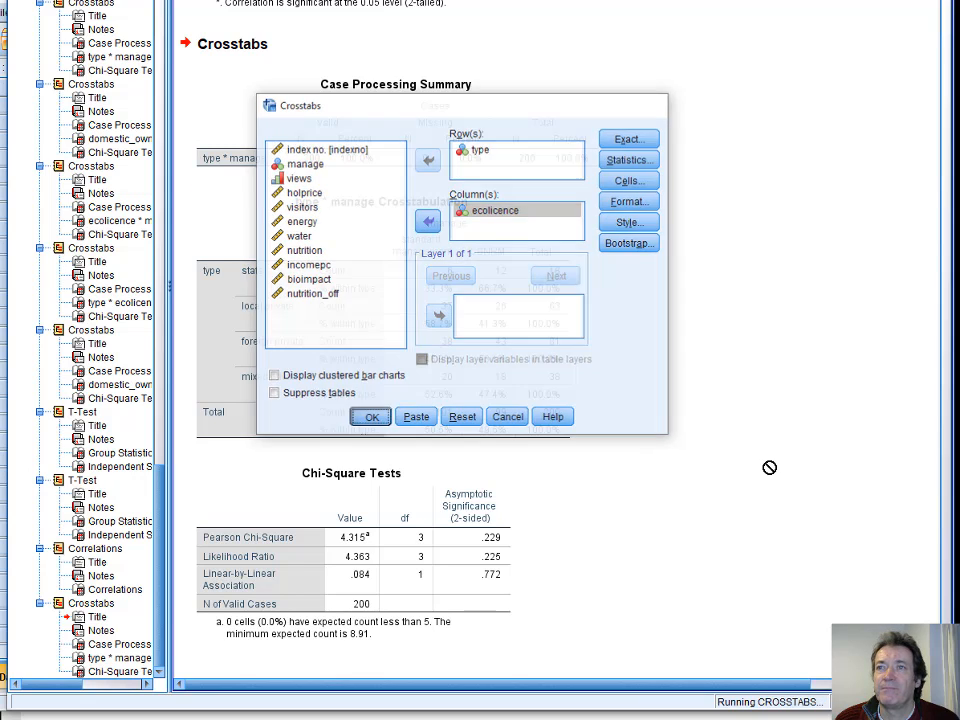
left_click(497, 365)
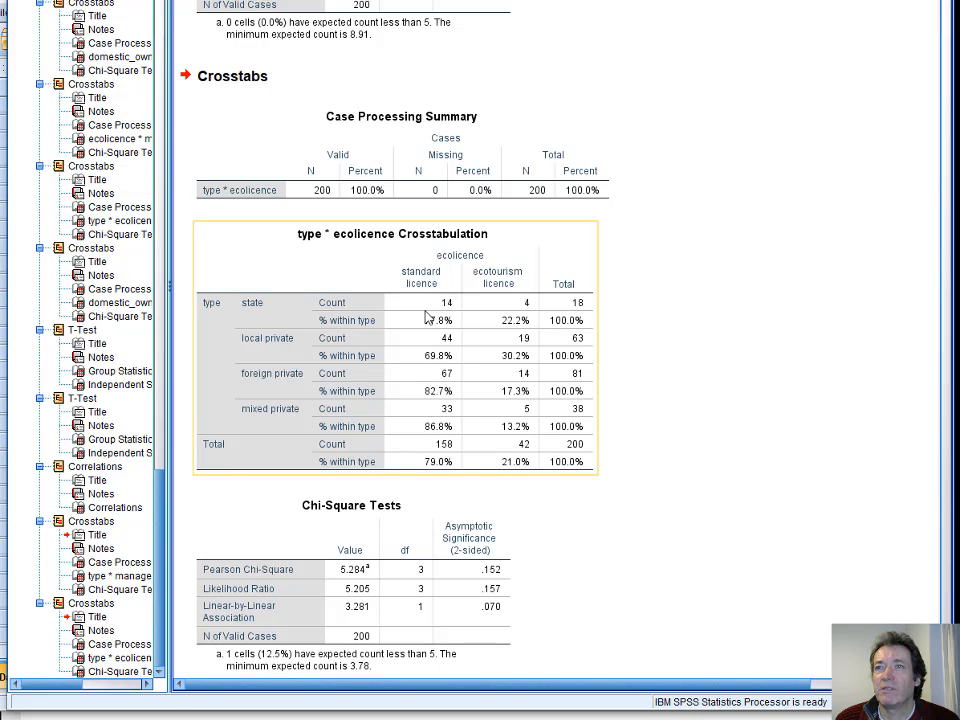
left_click(467, 576)
scroll(467, 576, "down", 1)
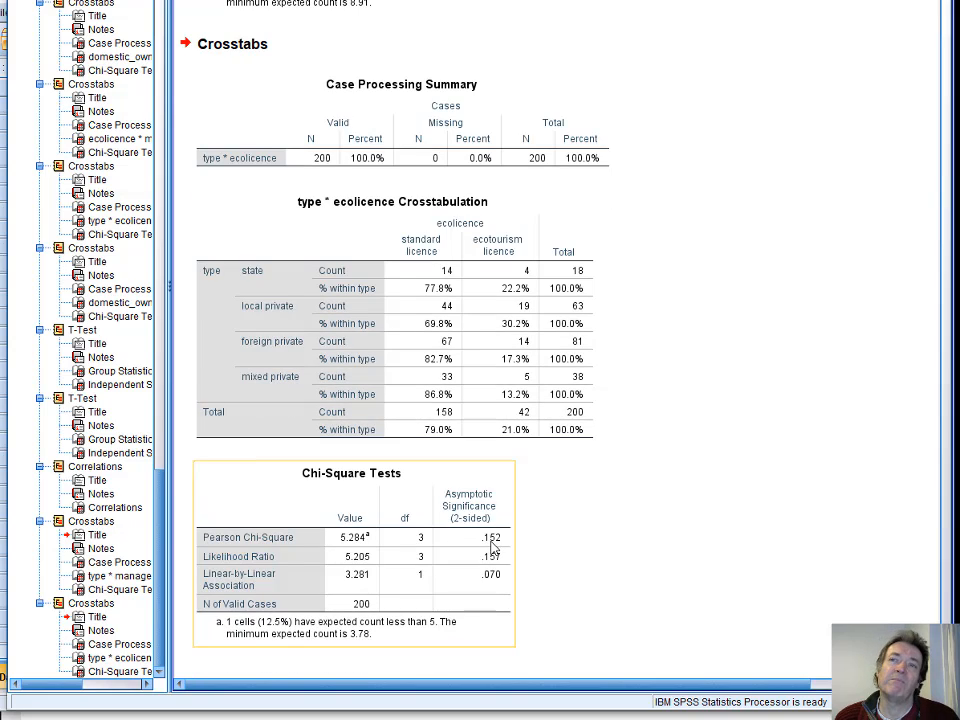
left_click(525, 553)
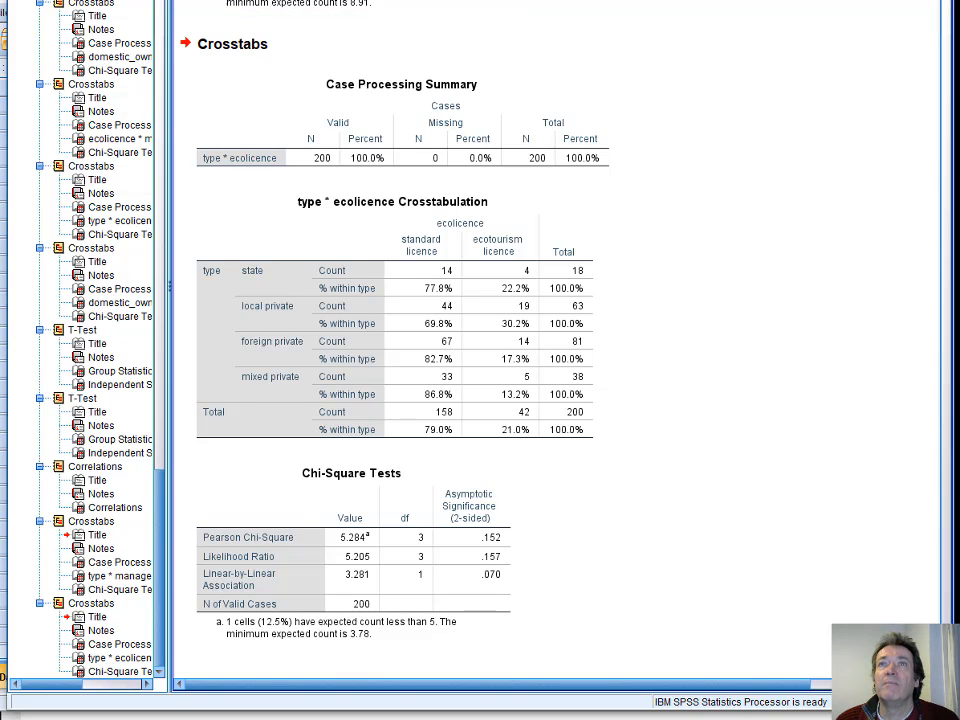
Step: Replace type with manage as the row variable and run the manage by ecolicence crosstab
left_click(202, 0)
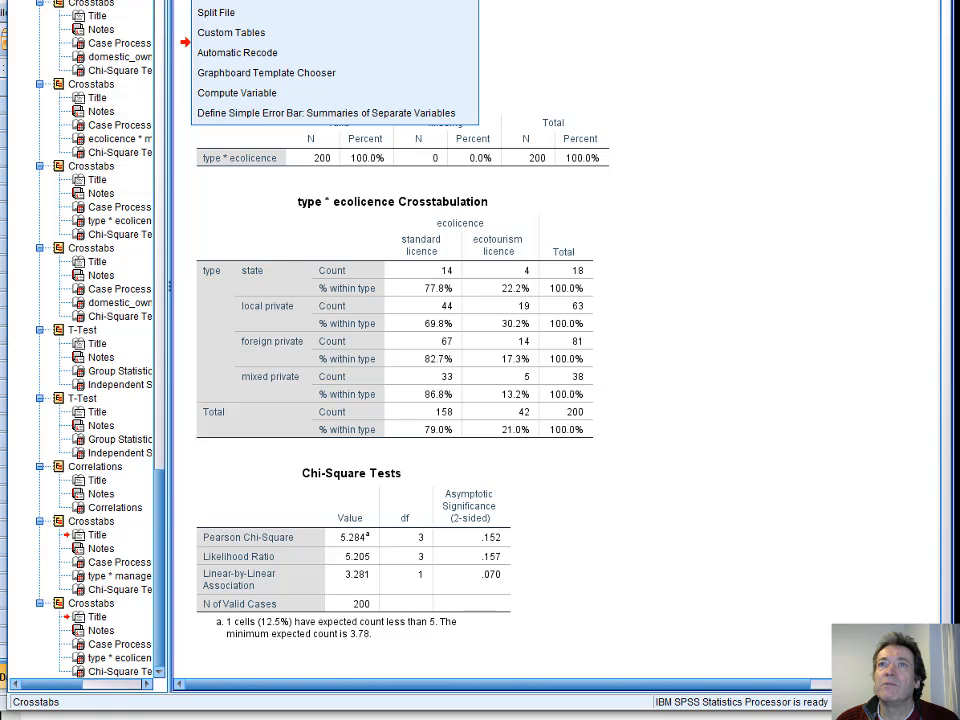
left_click(342, 2)
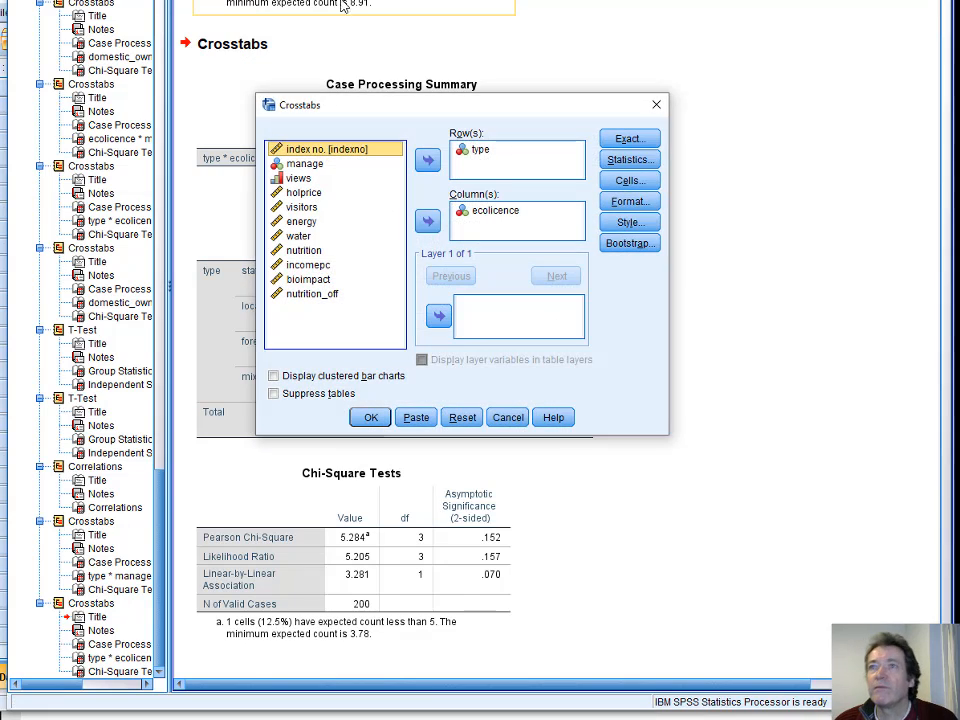
left_click(474, 150)
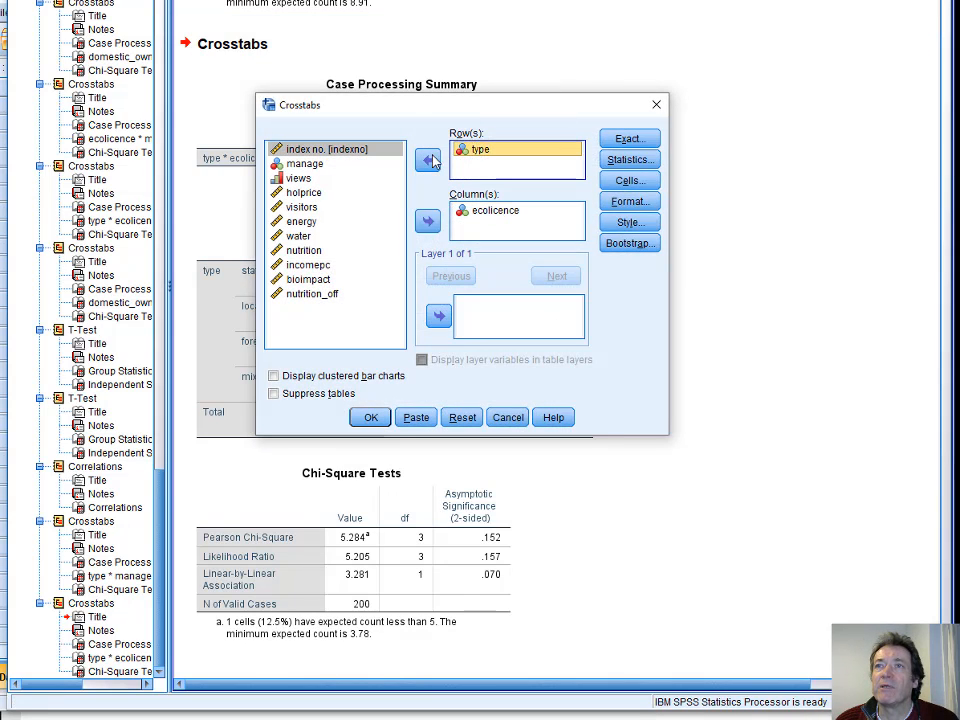
left_click(428, 160)
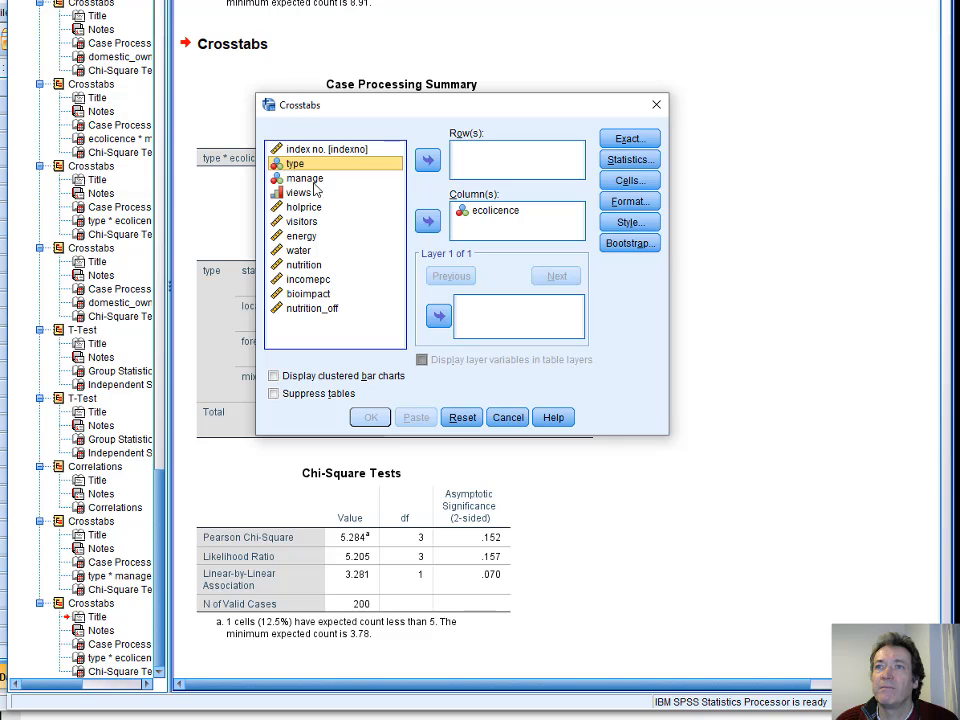
left_click(302, 178)
left_click(427, 161)
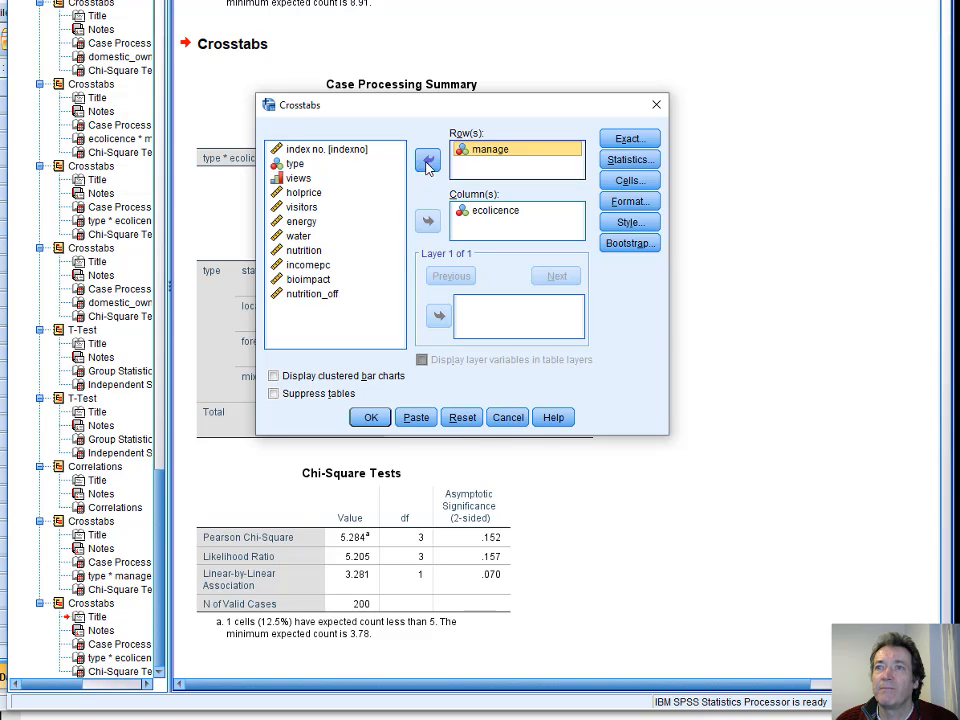
left_click(370, 418)
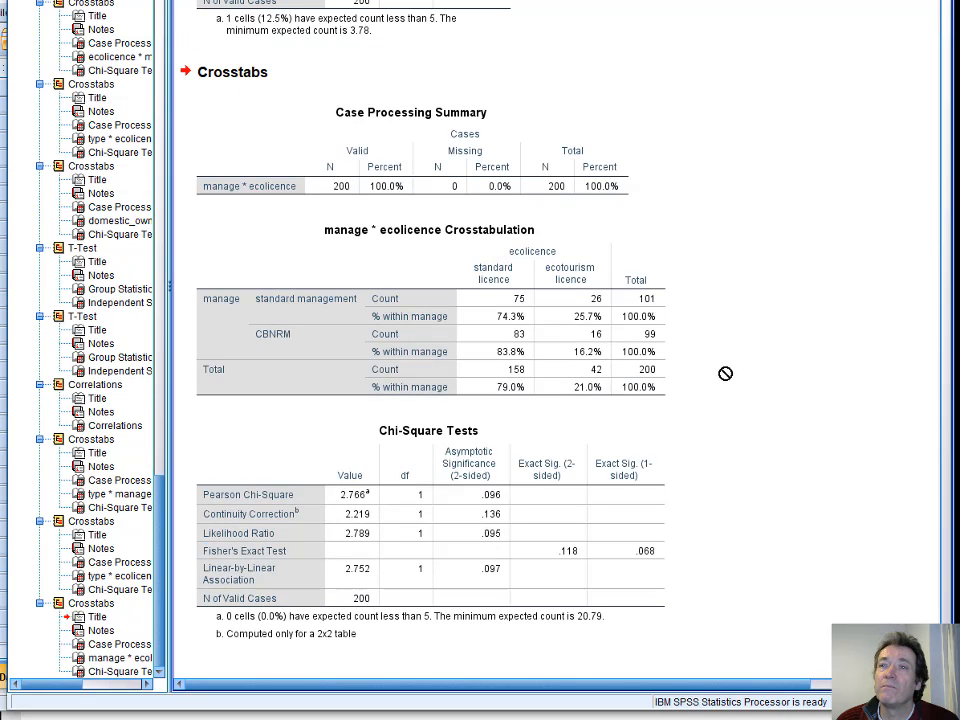
Step: Review the manage by ecolicence chi-square tests and return to the type by manage crosstab in the output
left_click(547, 533)
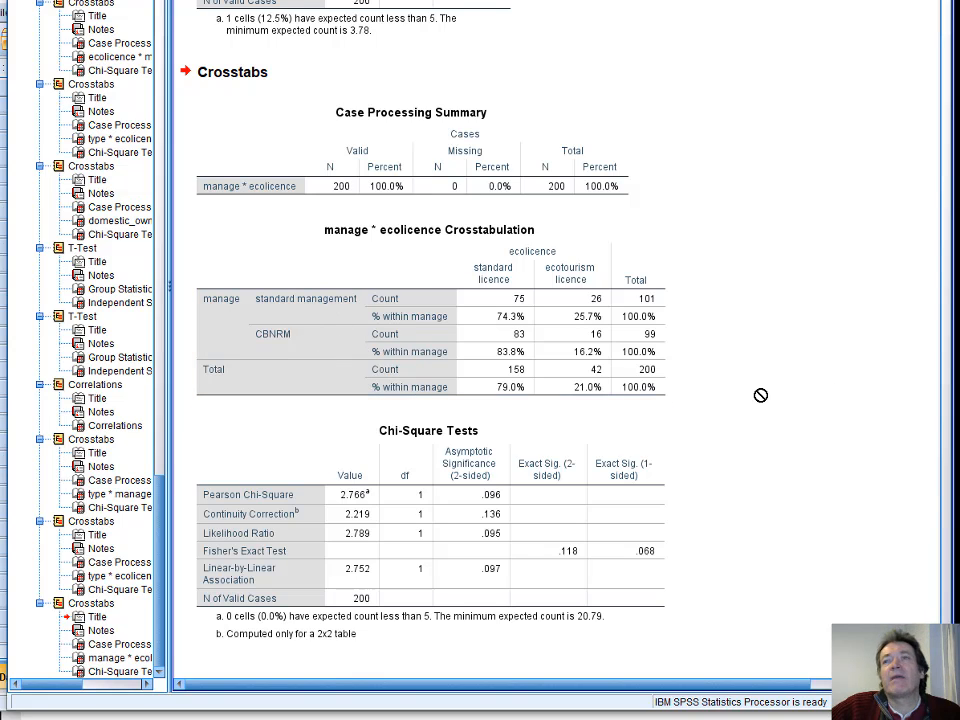
scroll(760, 395, "up", 15)
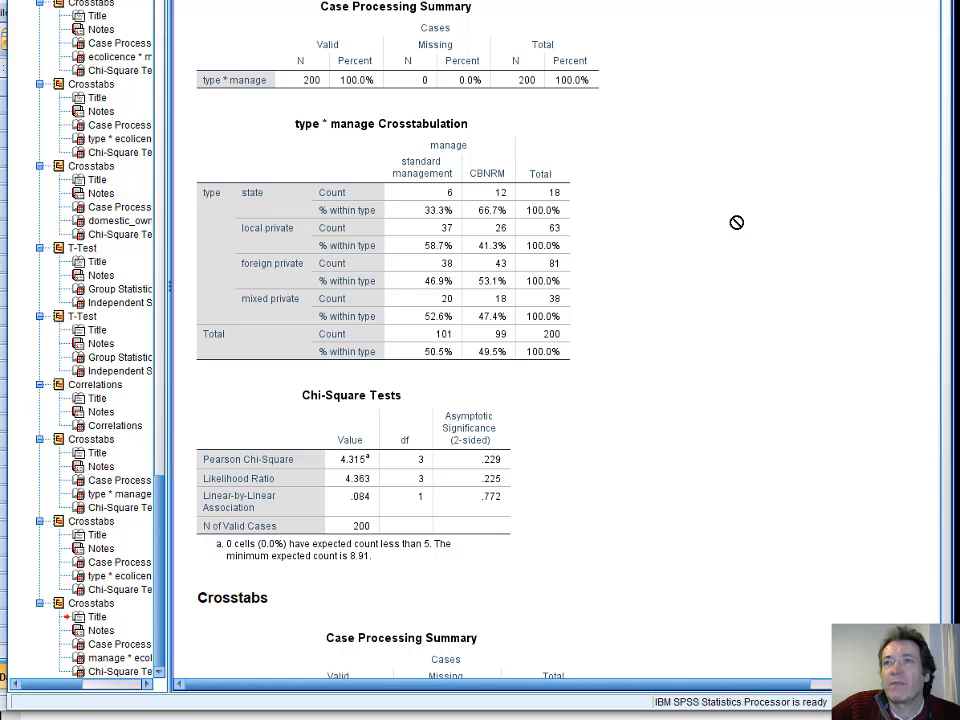
left_click(471, 193)
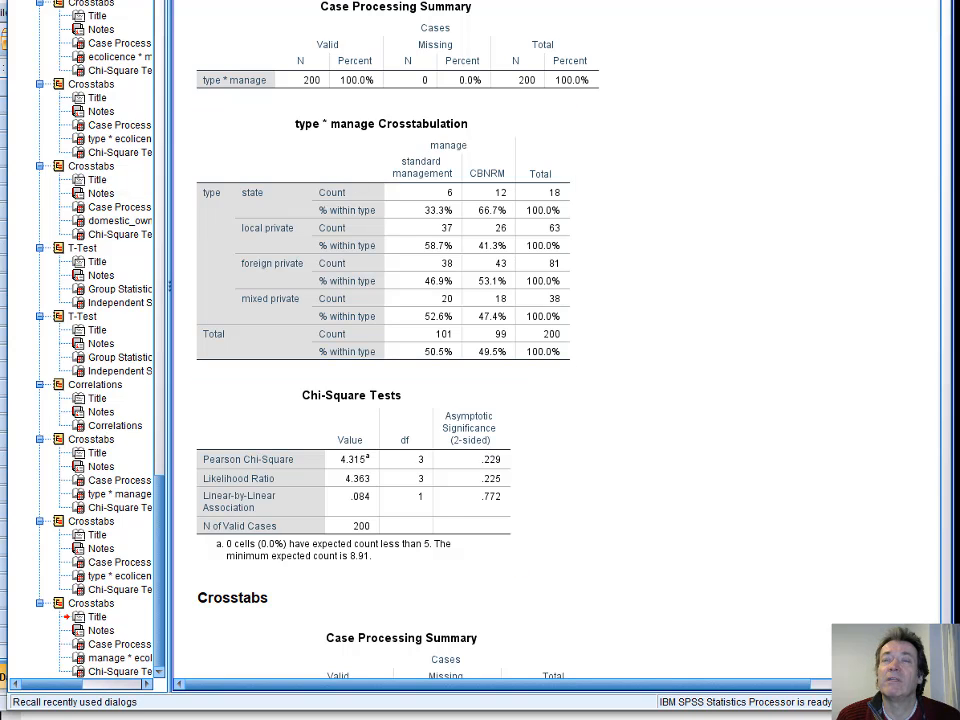
Step: Set up a recode of type into a different output variable named pub_priv
left_click(201, 0)
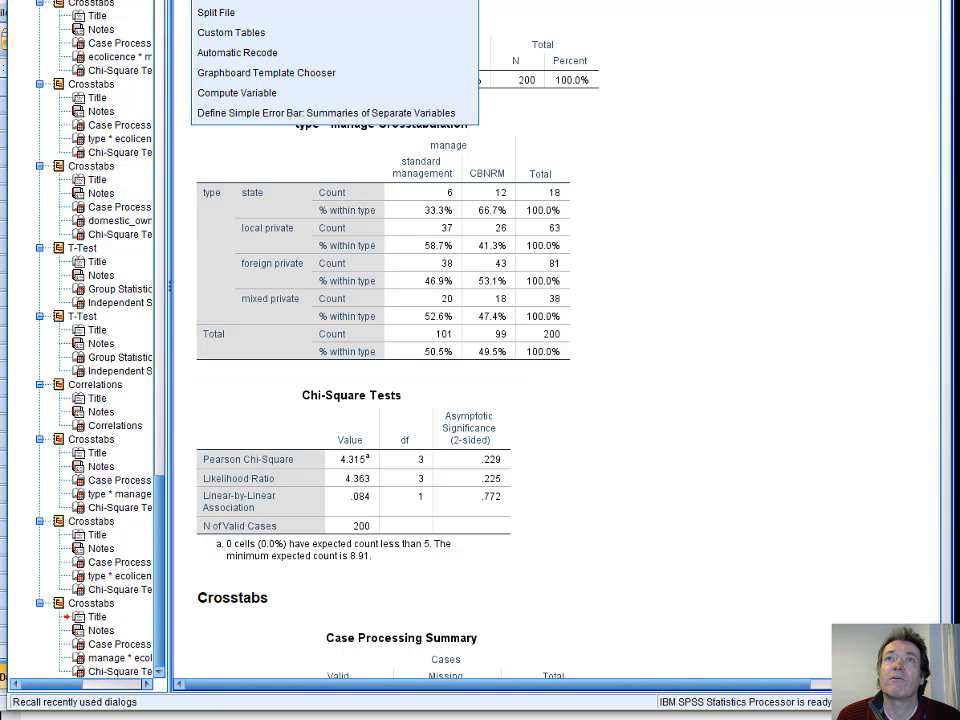
left_click(201, 0)
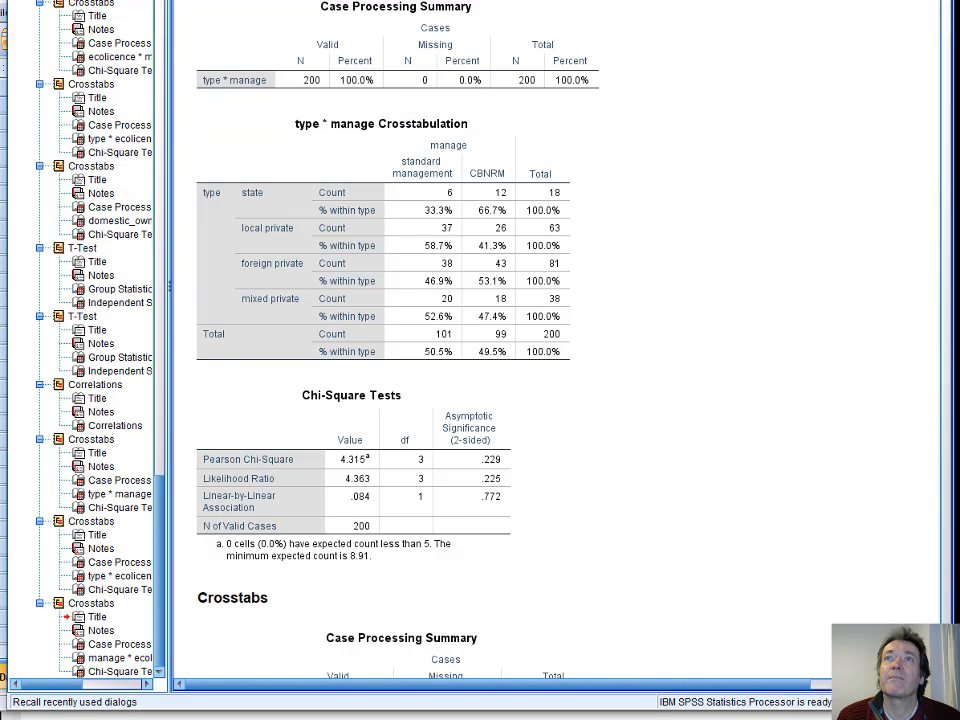
left_click(201, 0)
left_click(322, 0)
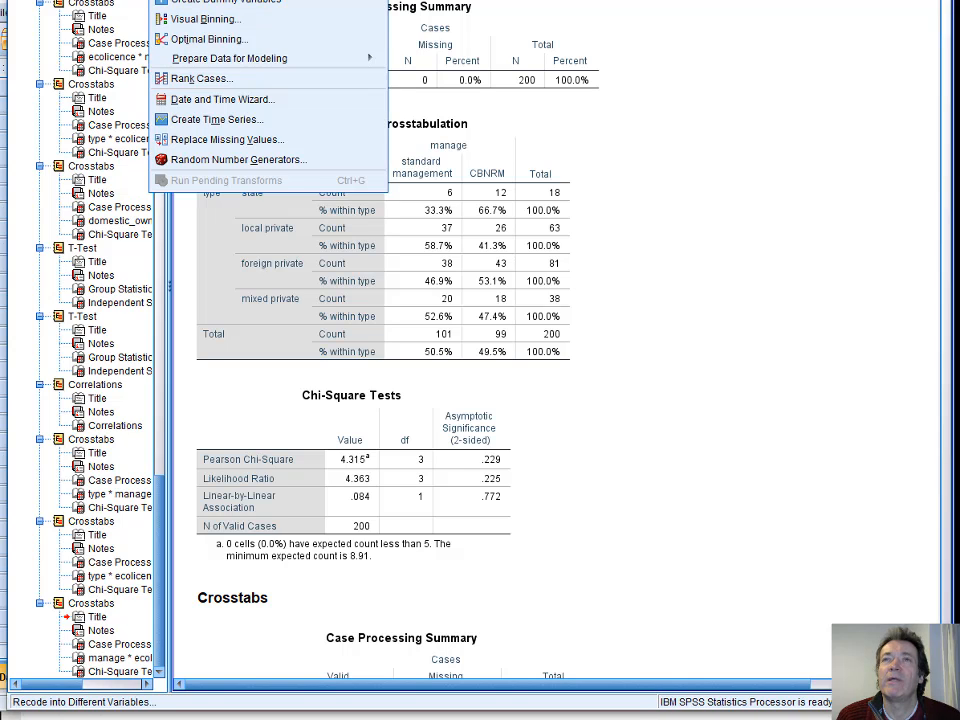
left_click(210, 0)
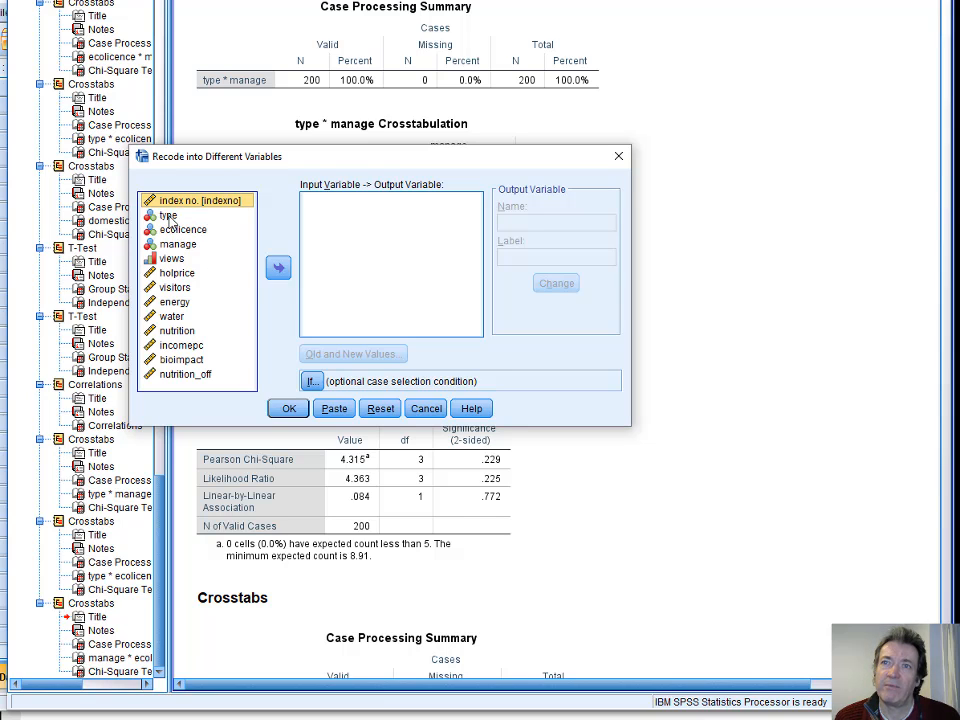
left_click(168, 216)
left_click(278, 266)
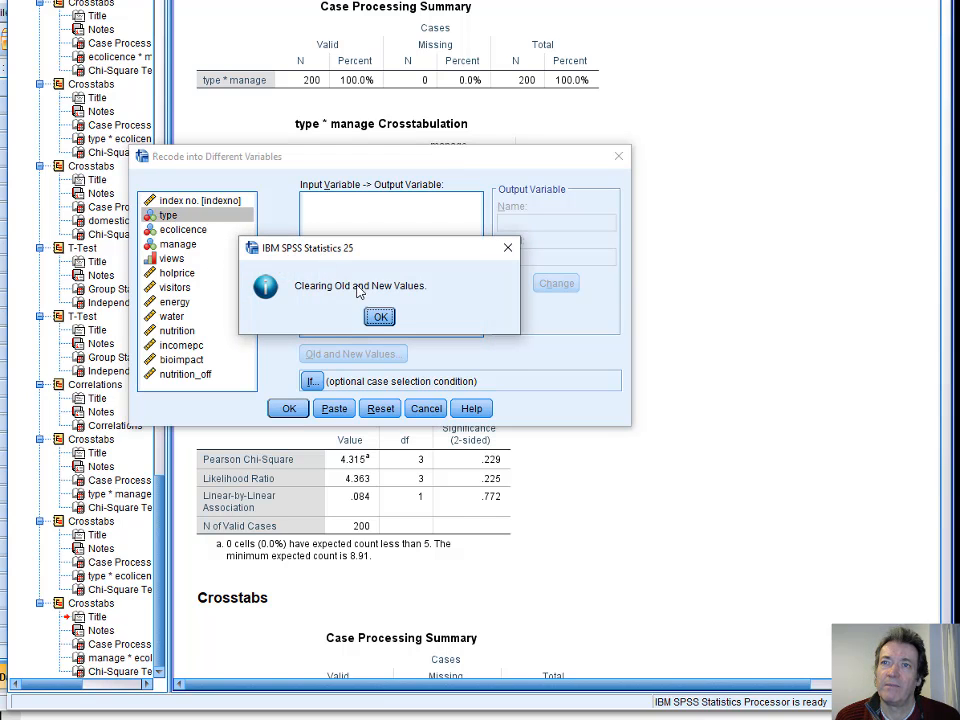
left_click(380, 317)
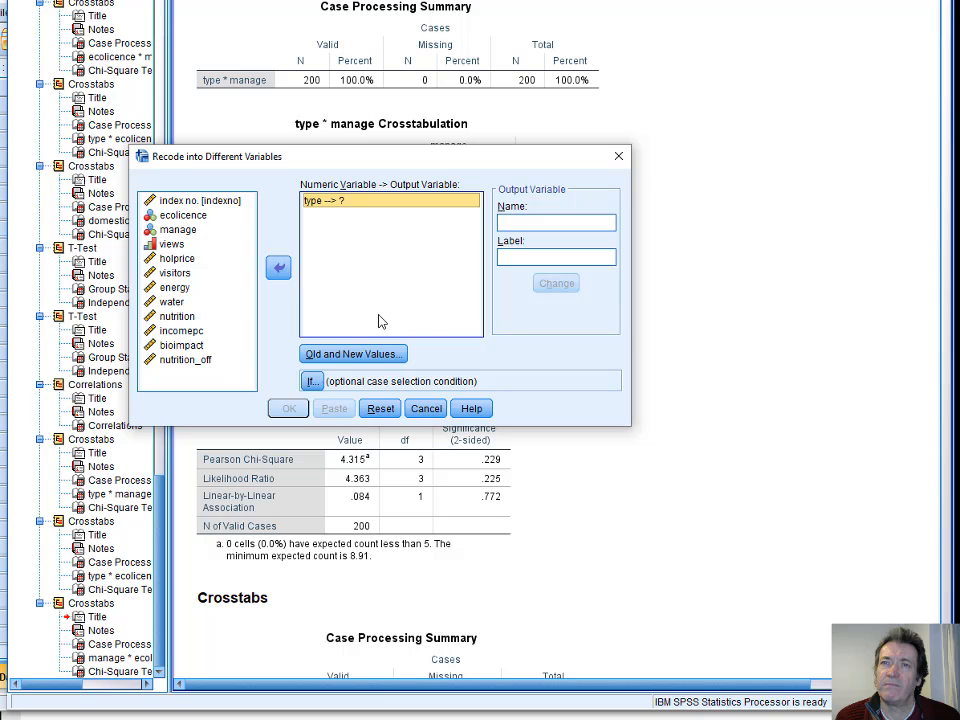
left_click(507, 221)
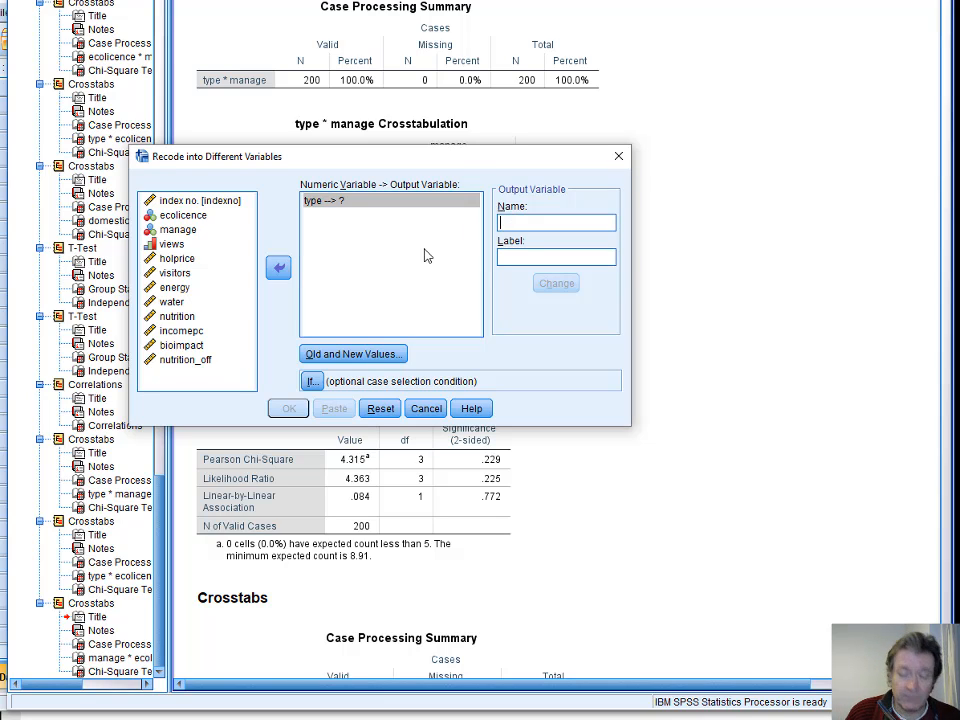
type("pub_priv")
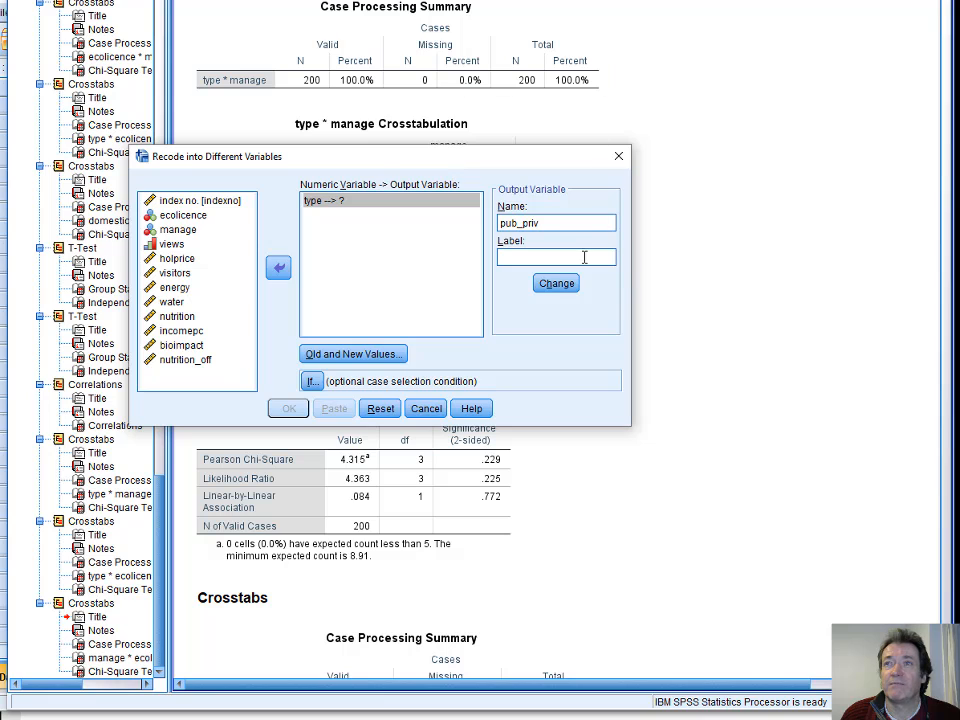
left_click(559, 284)
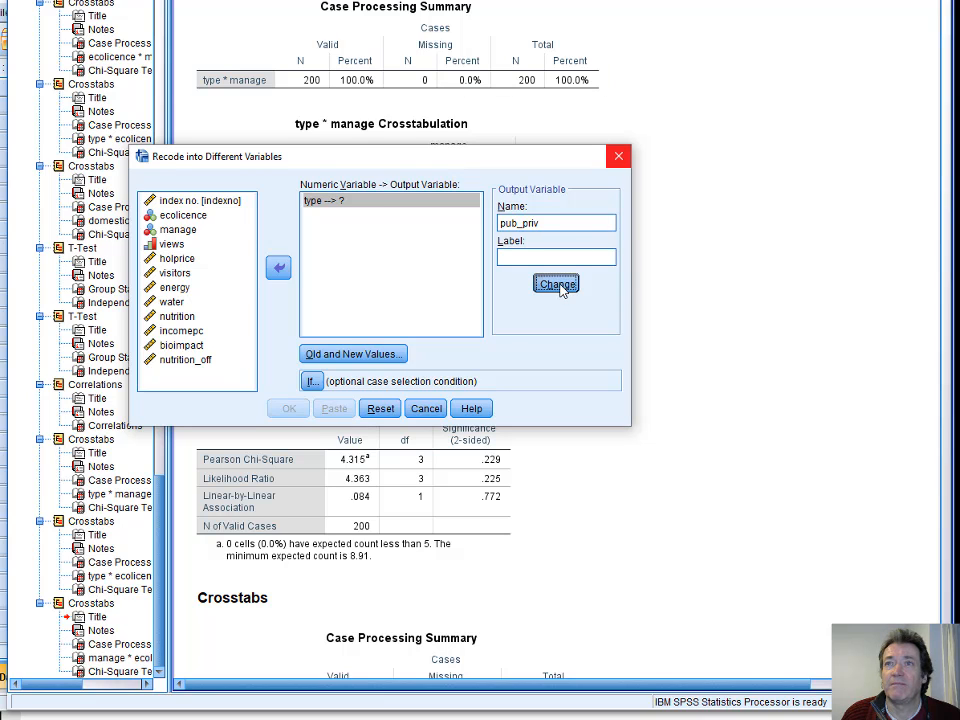
Step: Map the old value 0 to the new value 0 for pub_priv
left_click(395, 357)
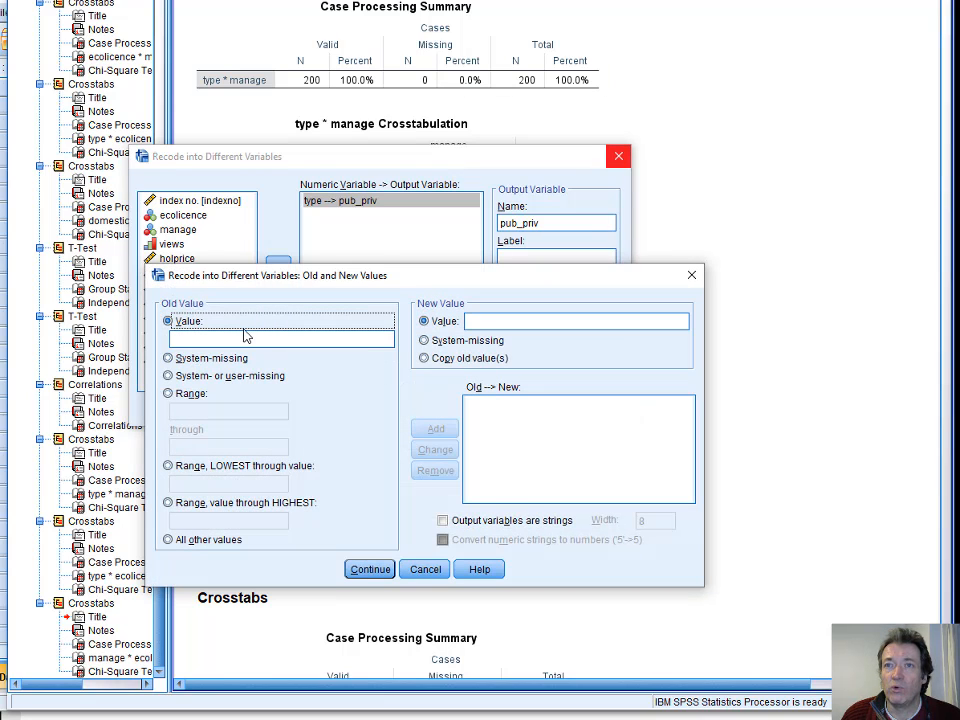
left_click(236, 336)
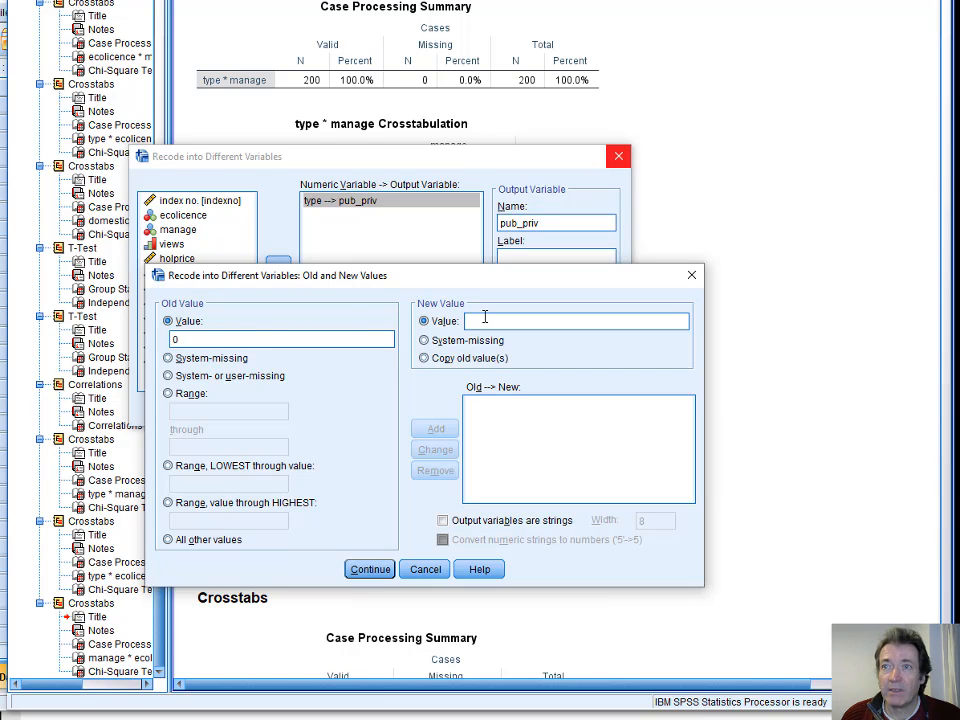
type("0")
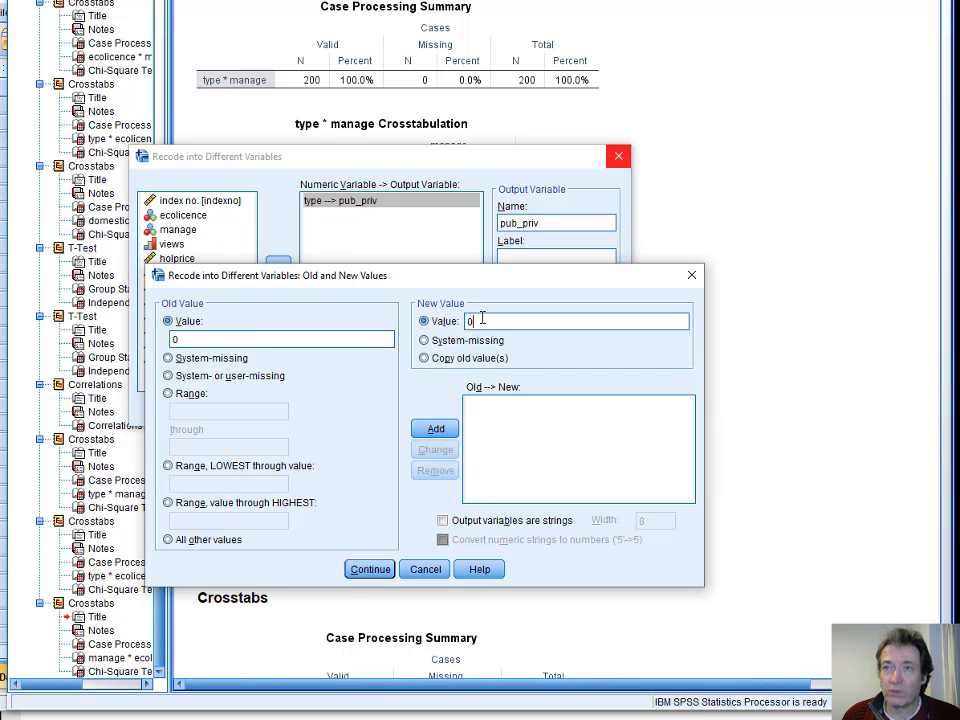
left_click(437, 430)
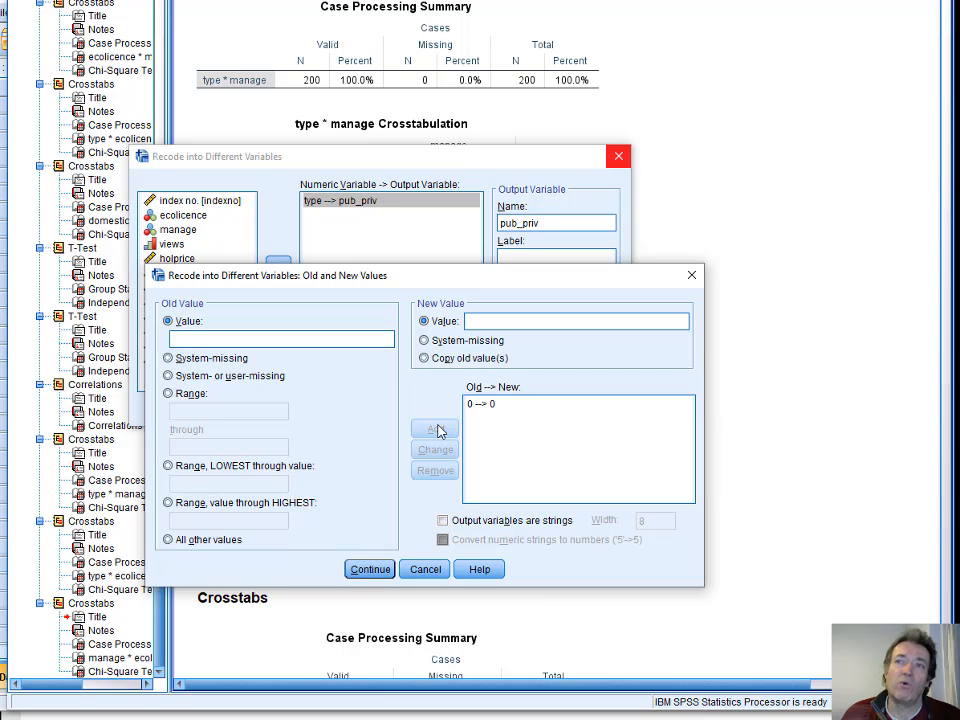
Step: Map the old value range 1 through 3 to the new value 1 and accept the recode mappings
left_click(168, 394)
left_click(196, 410)
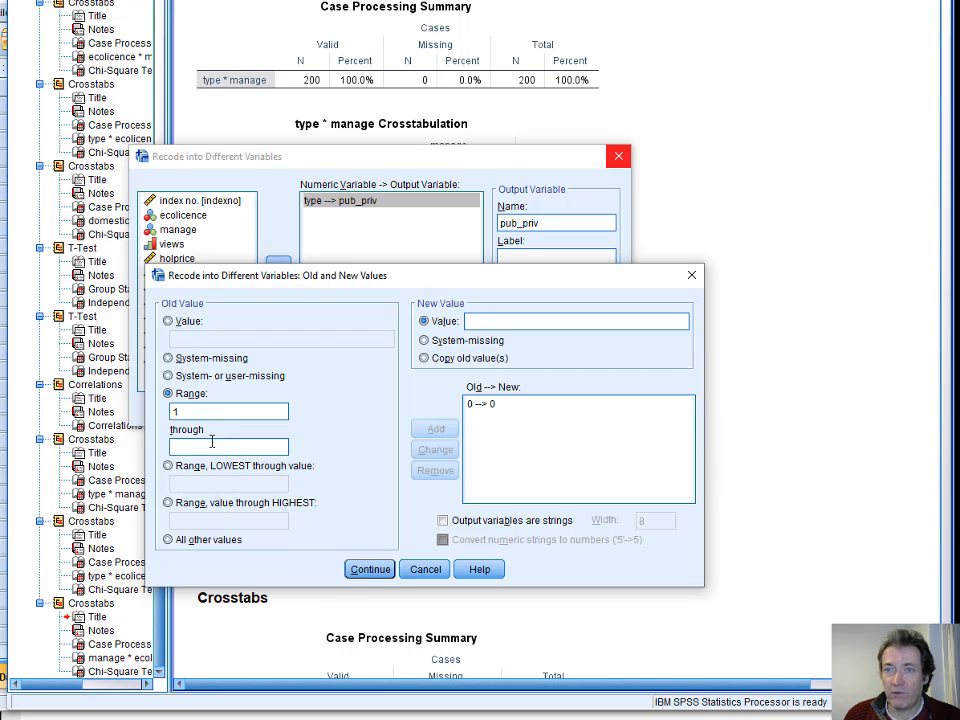
type("3")
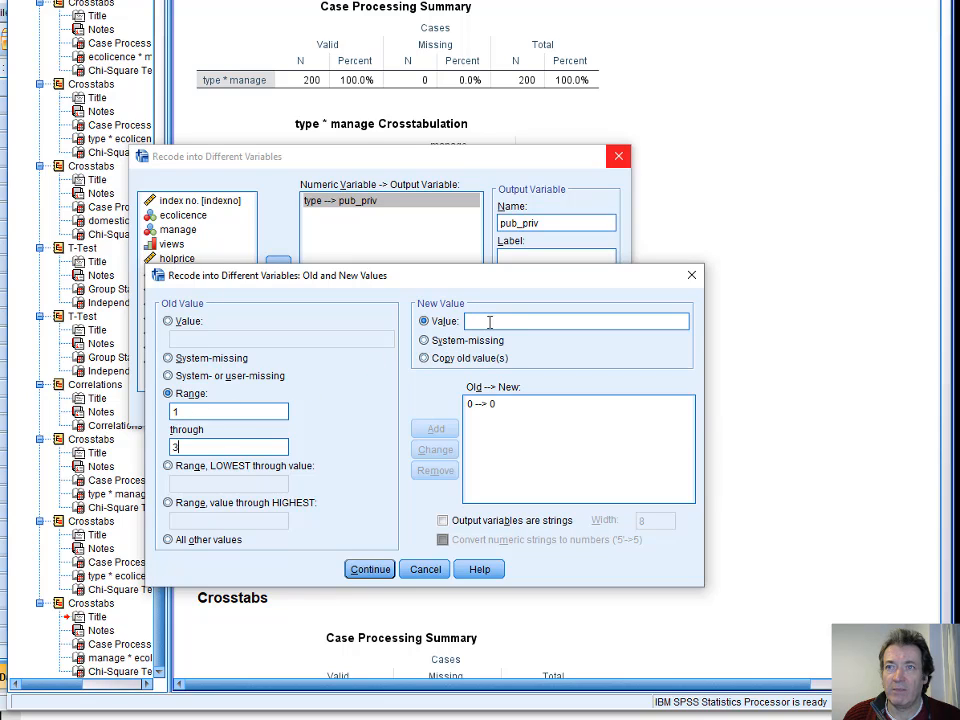
type("1")
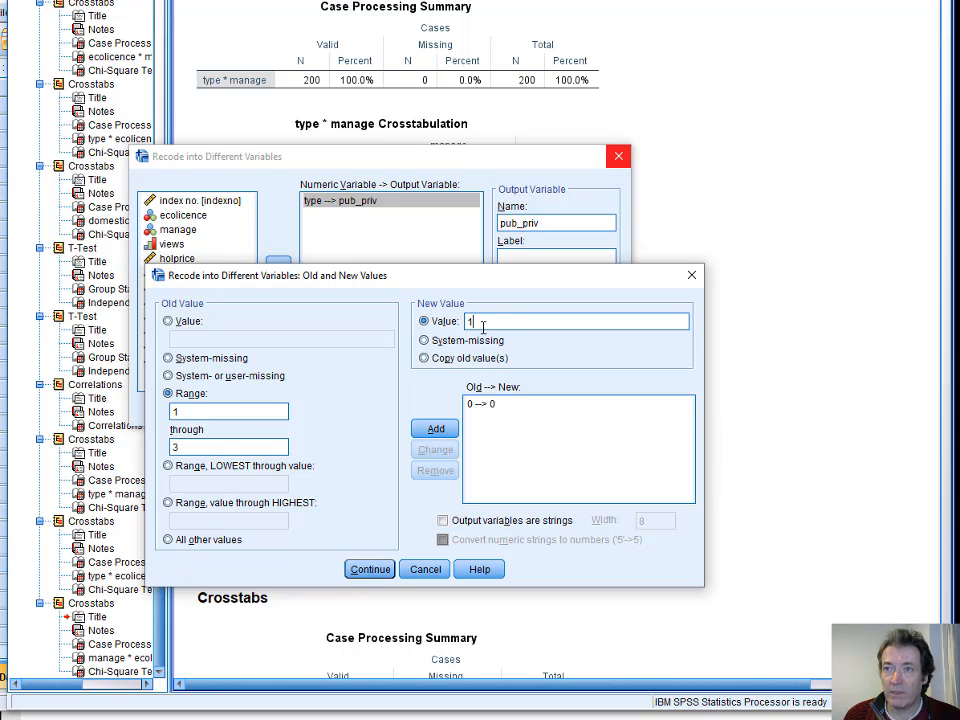
left_click(433, 428)
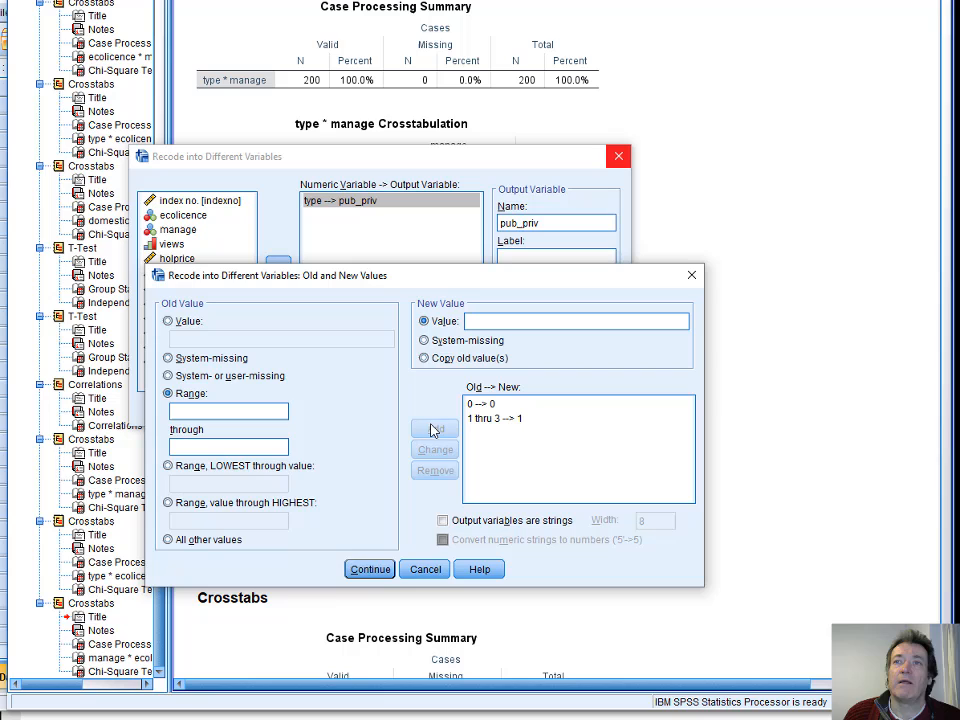
left_click(370, 570)
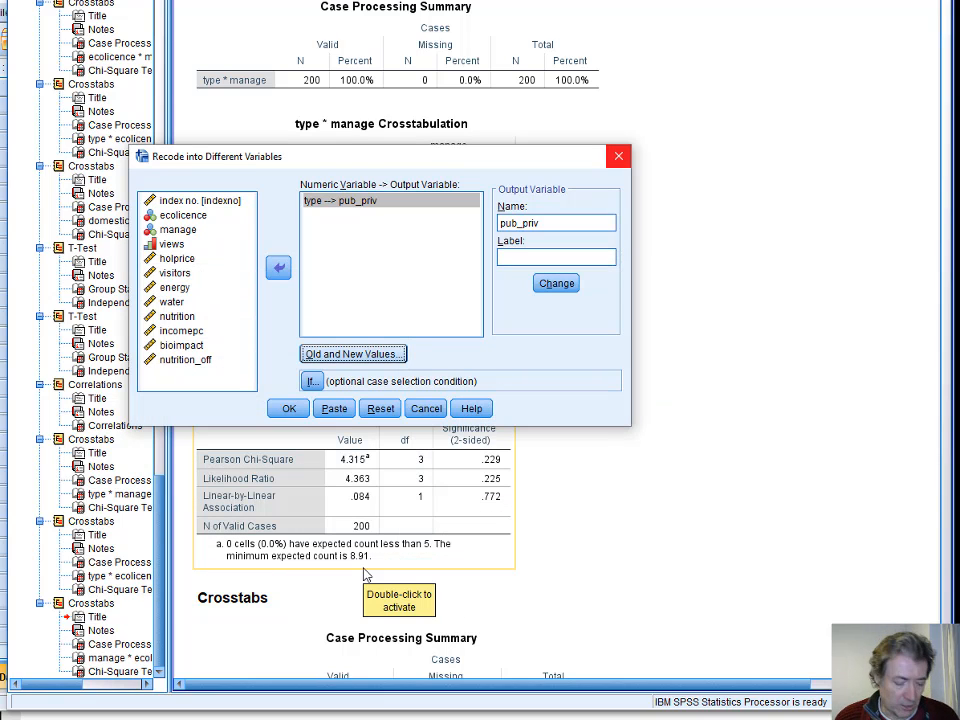
Step: Check the type coding key in the Excel workbook's Controls sheet and run the pub_priv recode in SPSS
key("alt+Tab")
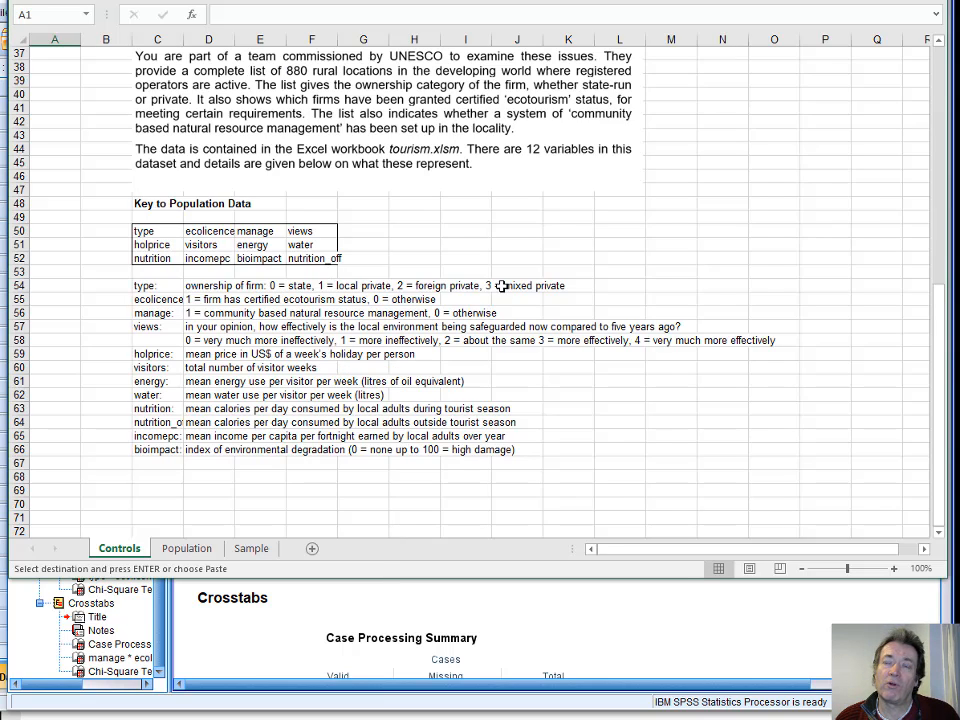
left_click(539, 708)
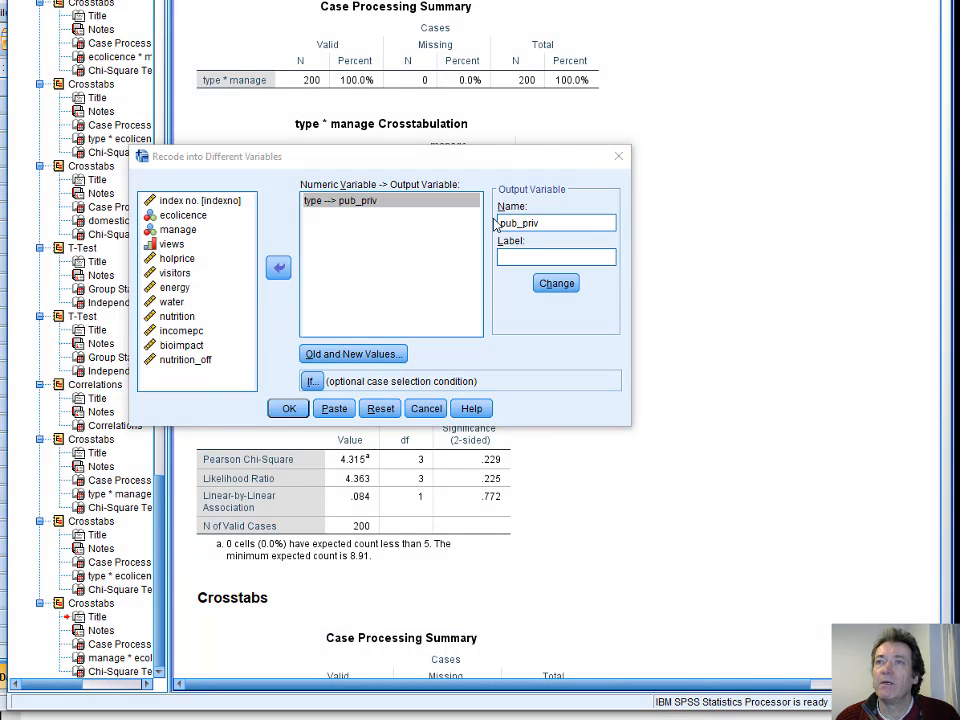
left_click(288, 409)
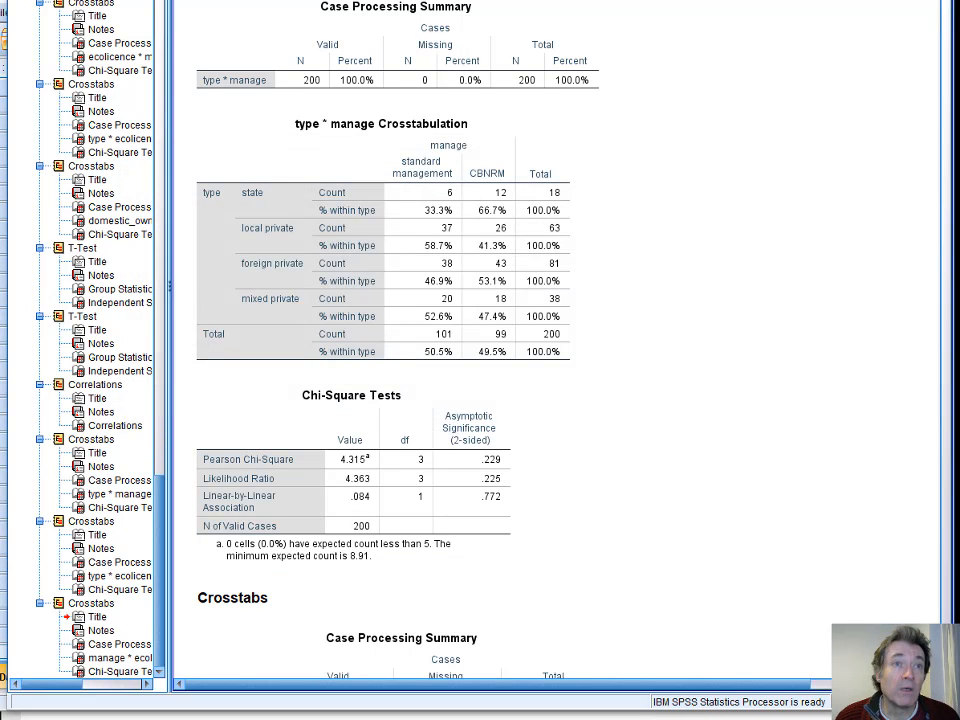
Step: Move the pub_priv variable directly below type in the data file's variable list
key("alt+Tab")
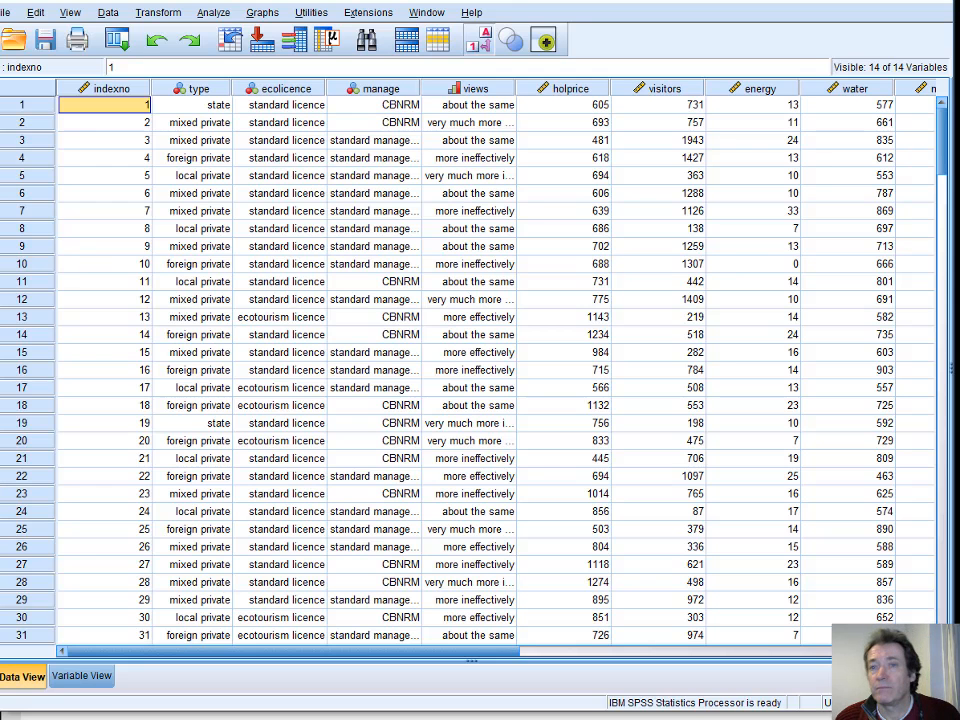
left_click(70, 677)
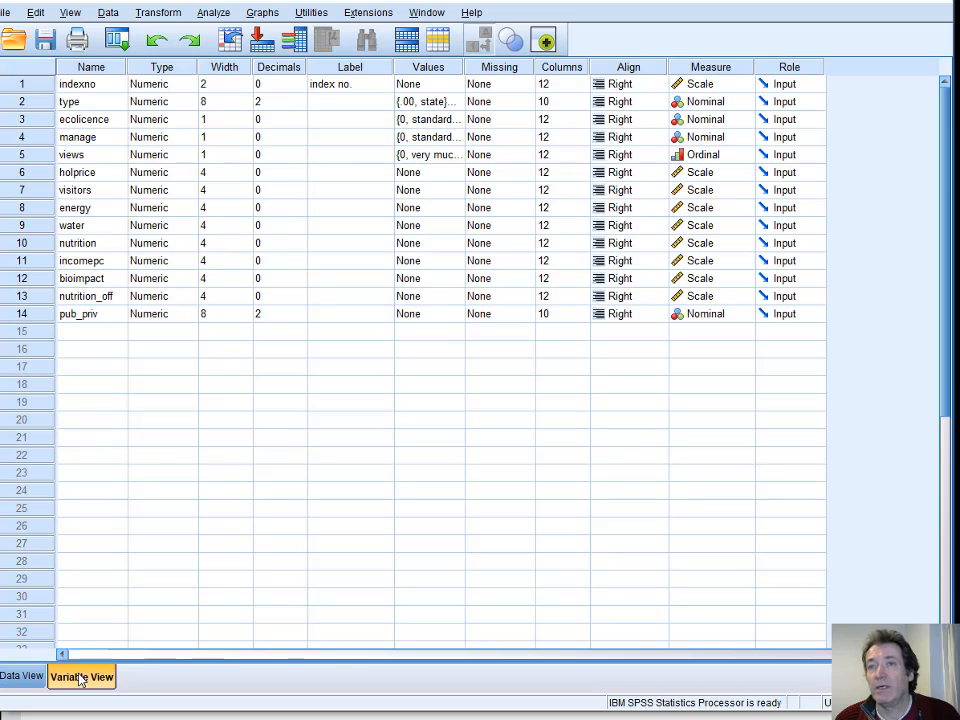
left_click(28, 316)
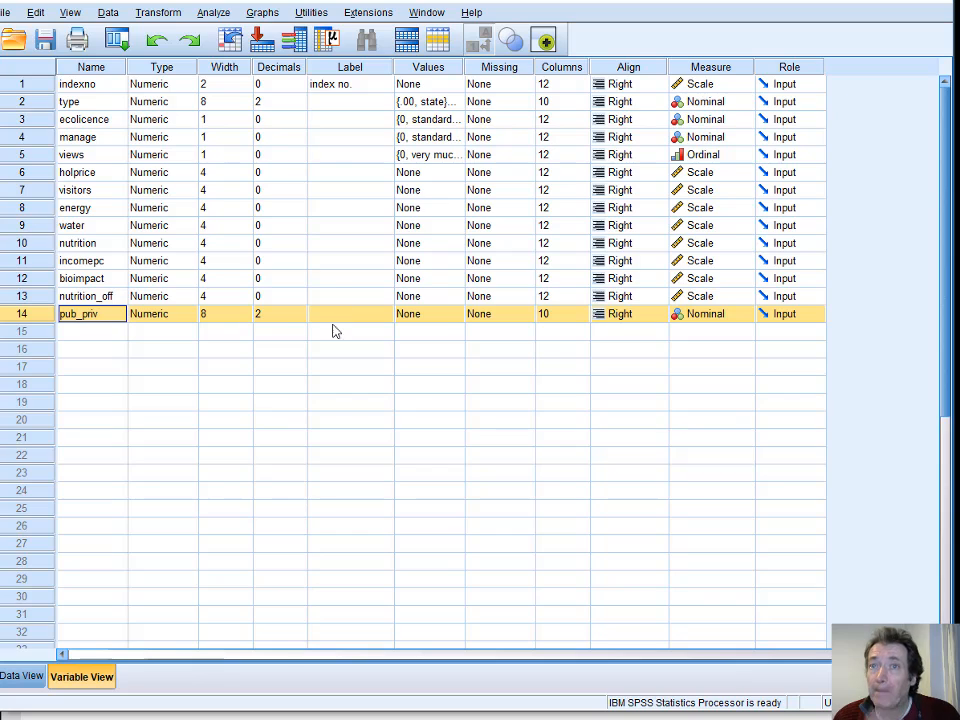
left_click_drag(35, 318, 38, 128)
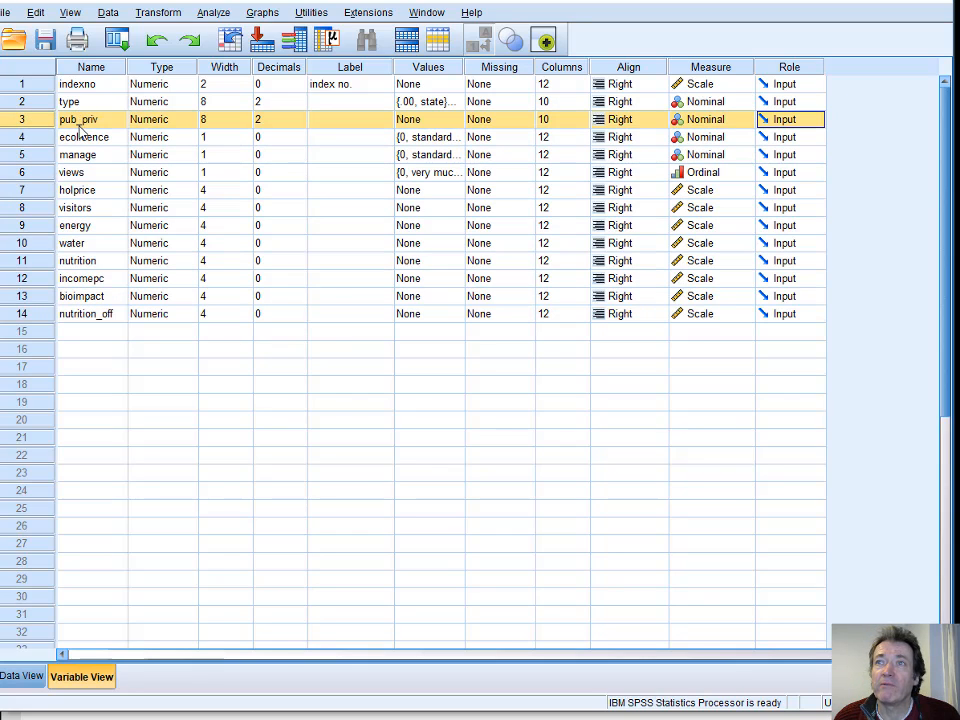
Step: Add the value label "state" for value 0 of pub_priv
left_click(448, 120)
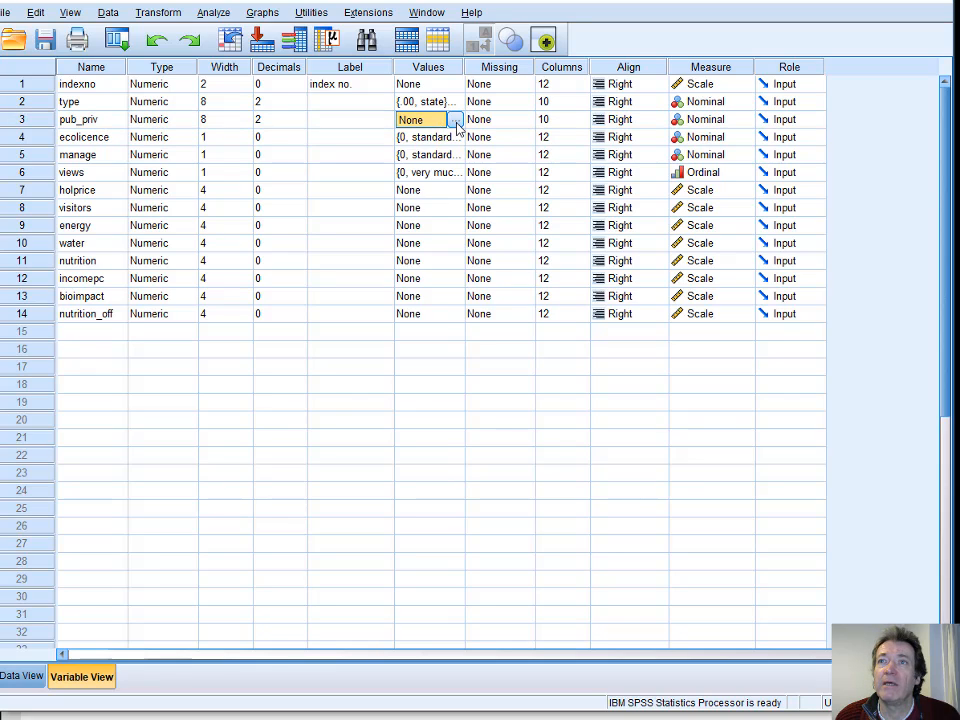
left_click(455, 120)
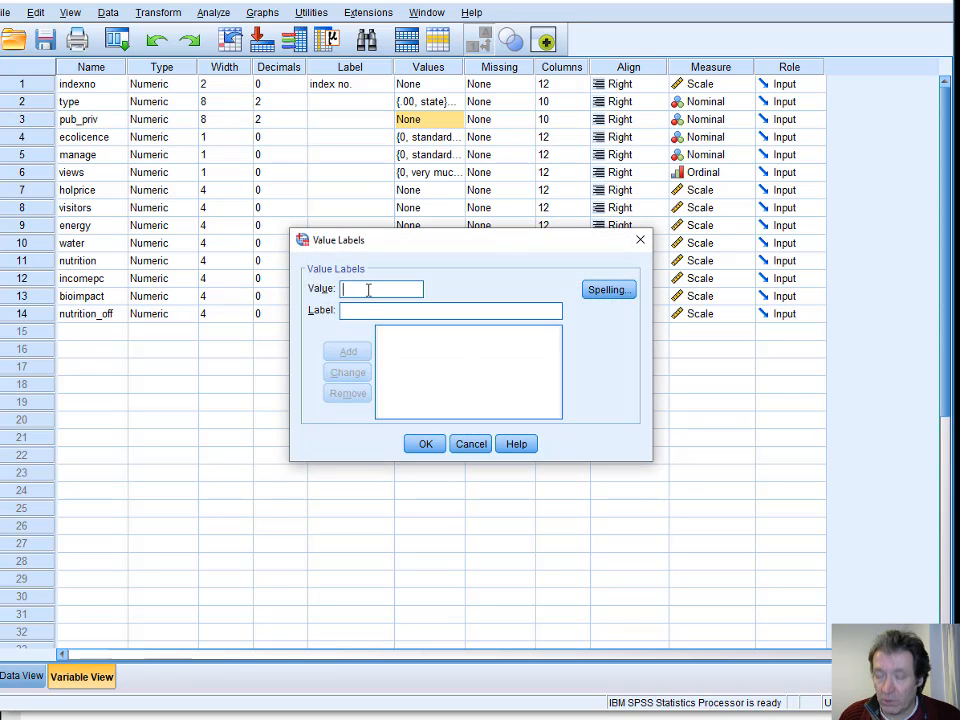
type("s")
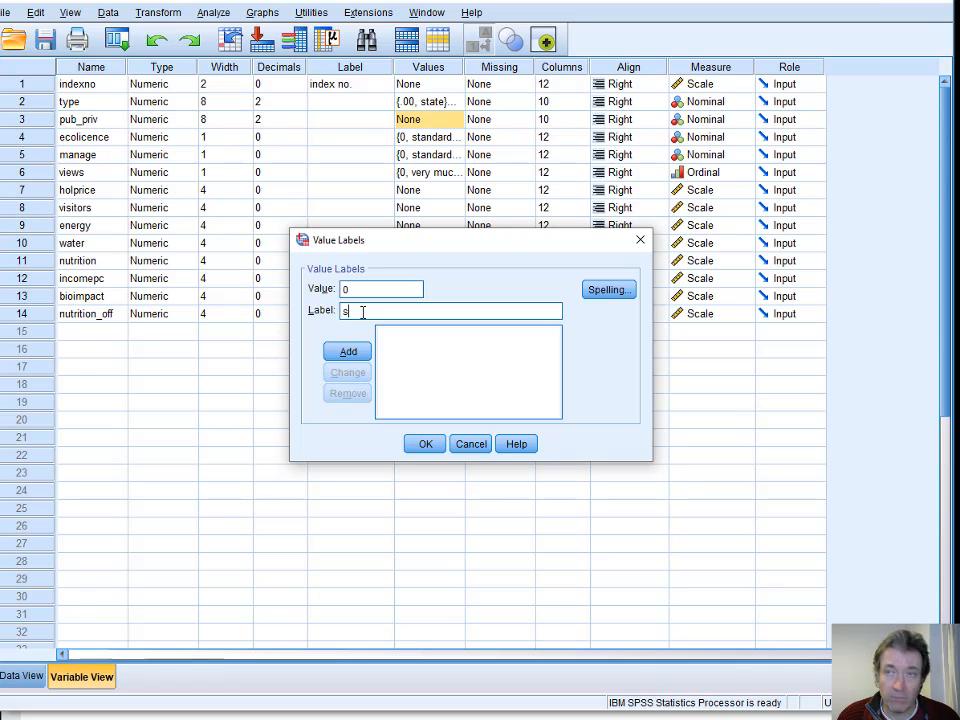
type("tate")
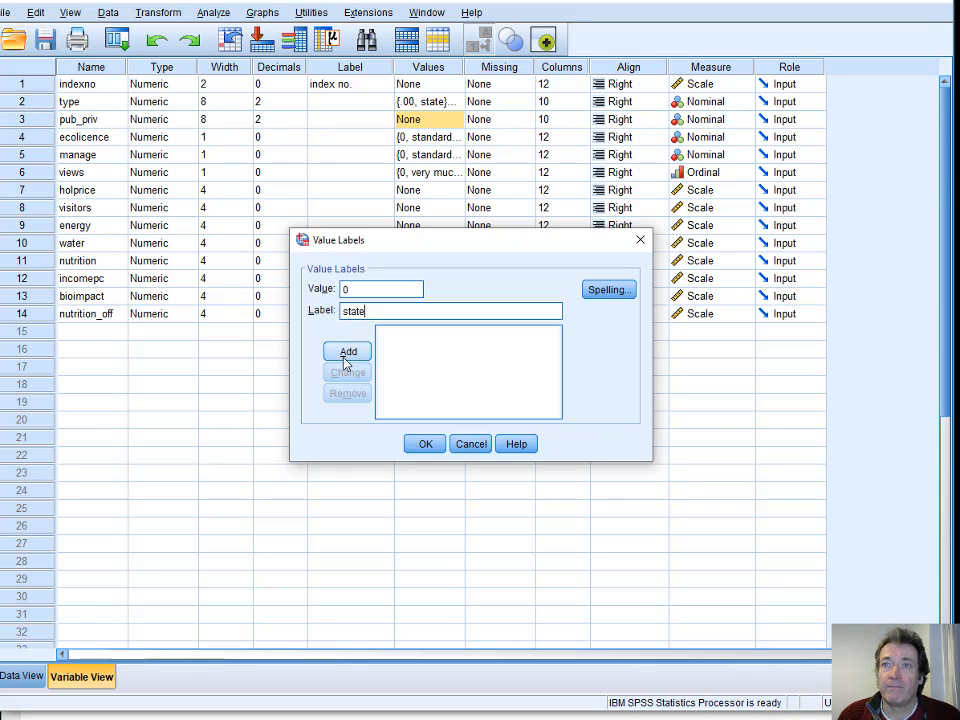
left_click(348, 353)
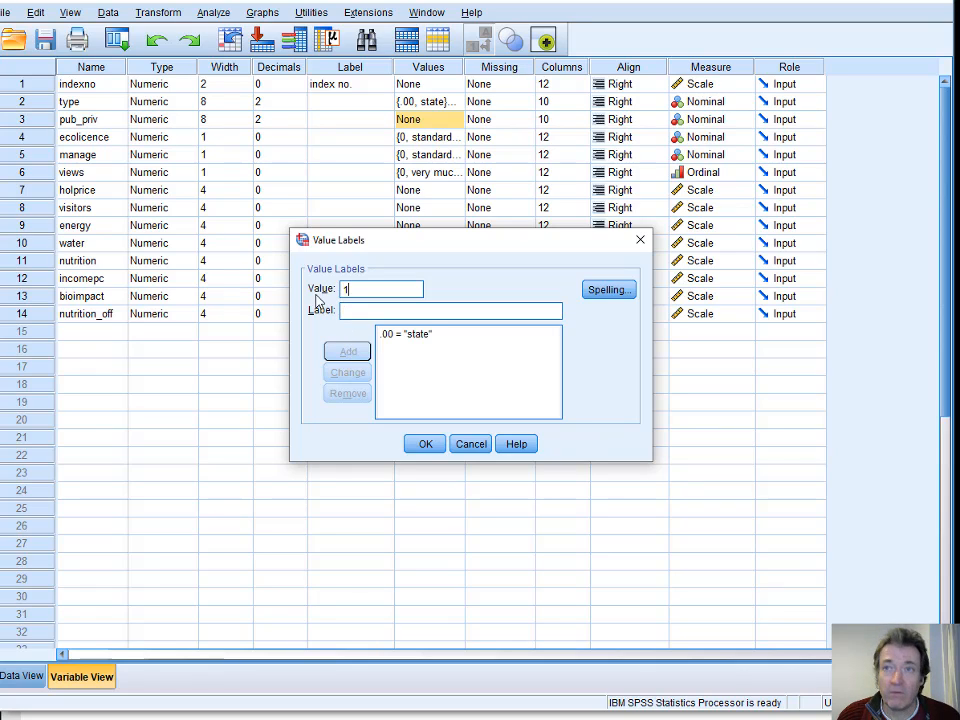
Step: Add the value label "private sector" for value 1 of pub_priv and apply the labels
left_click(355, 311)
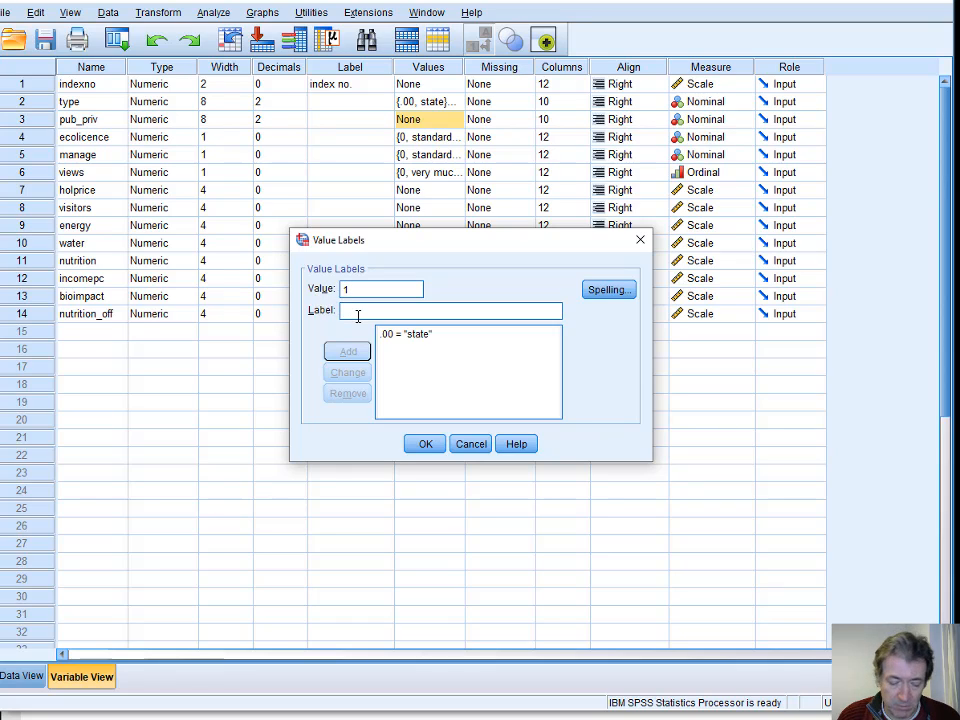
type("private ")
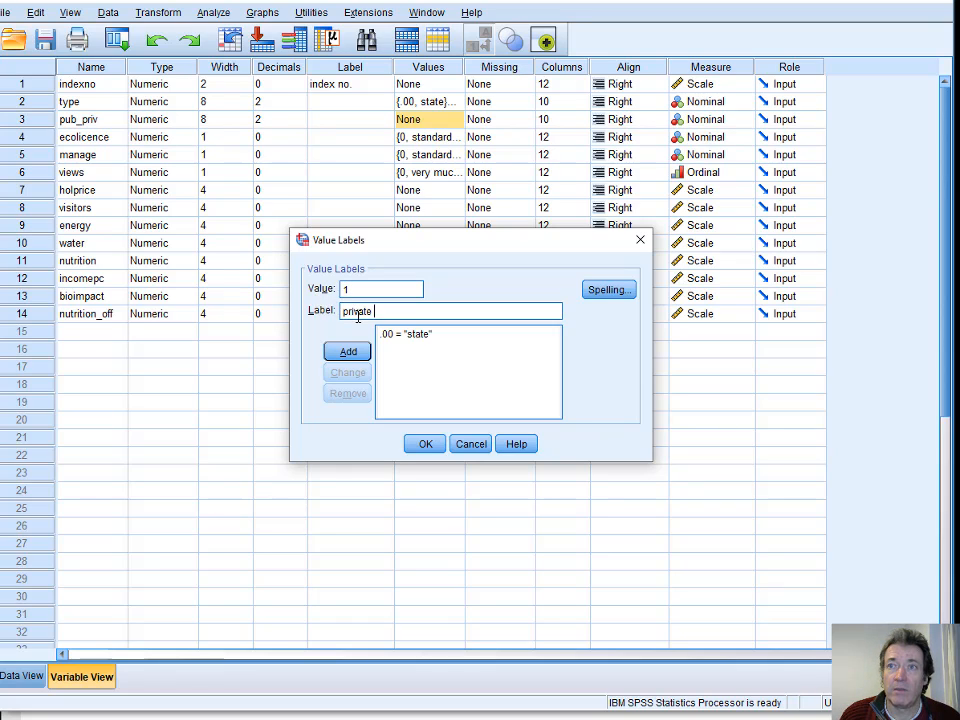
type("se")
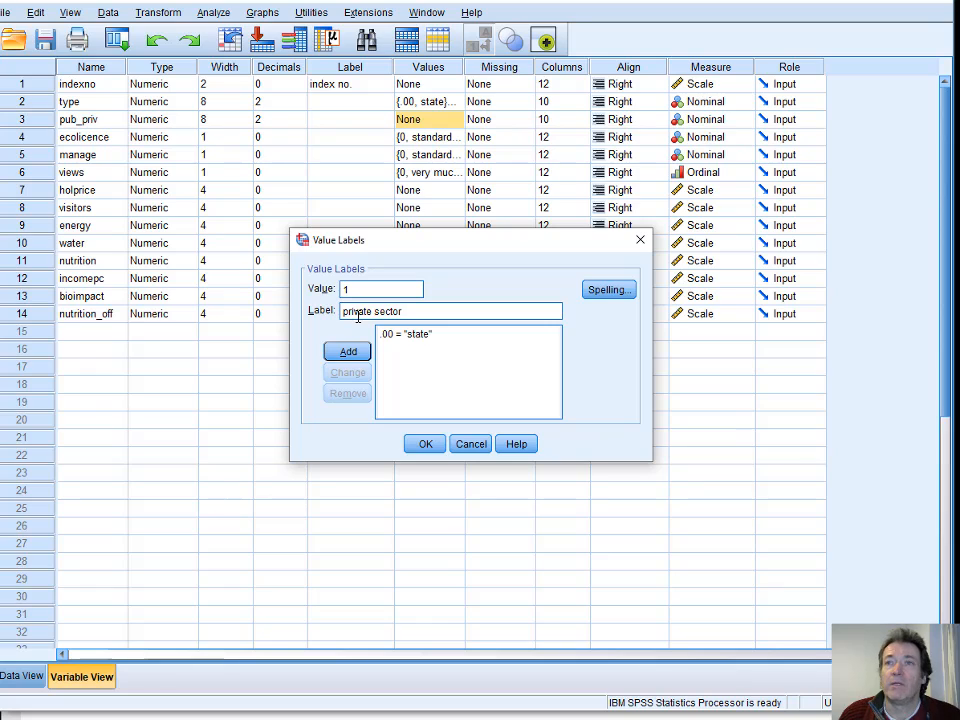
type("ctor")
left_click(348, 350)
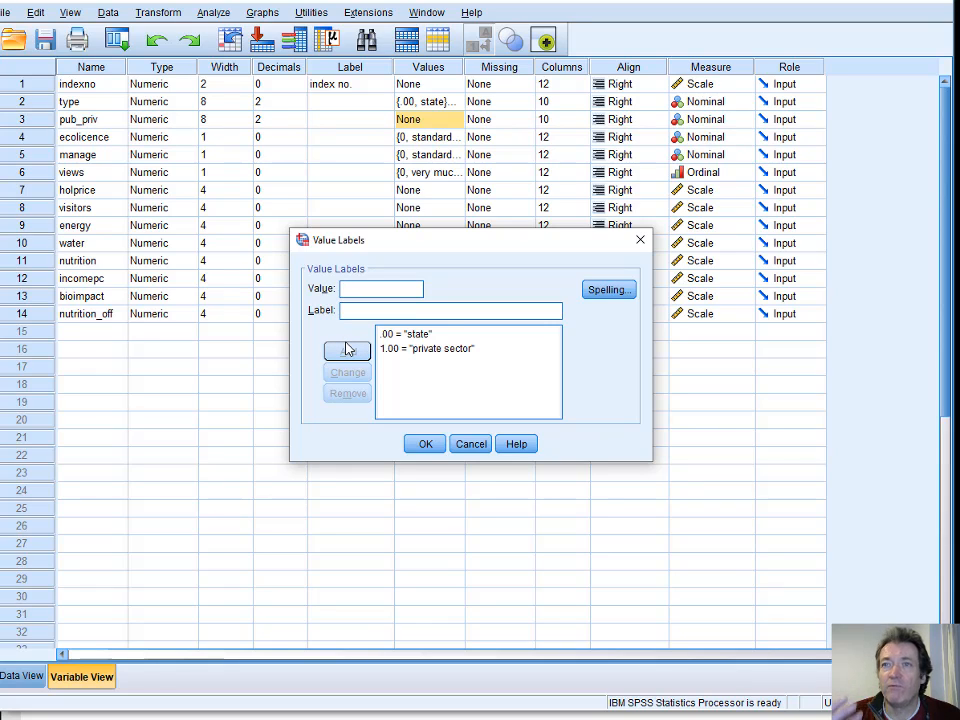
left_click(426, 444)
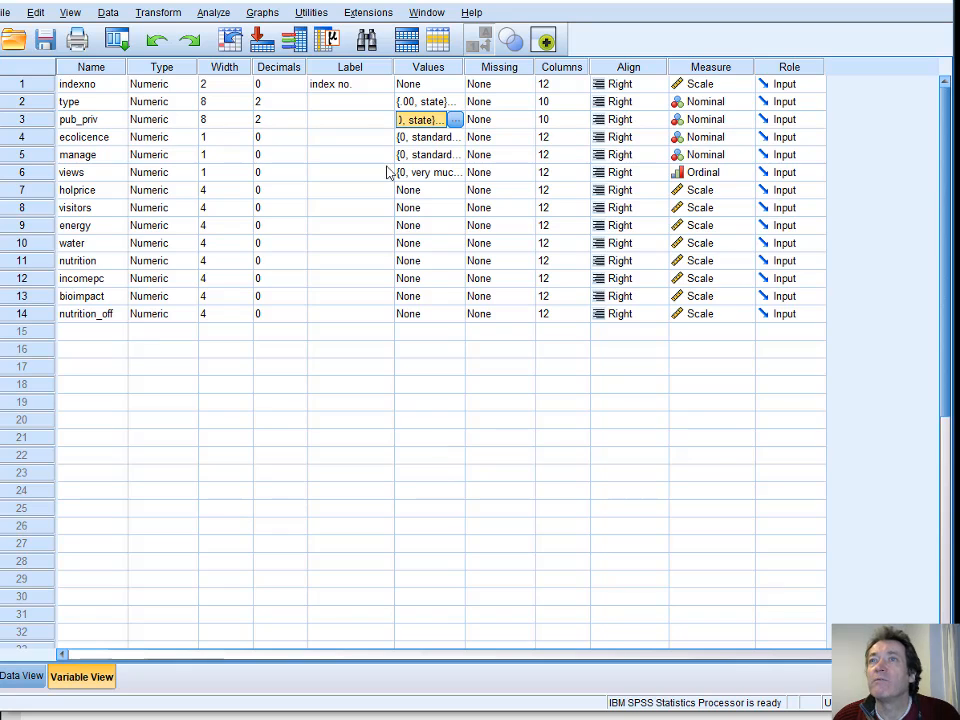
Step: Check the pub_priv value labels against the type column in the data rows
left_click(24, 677)
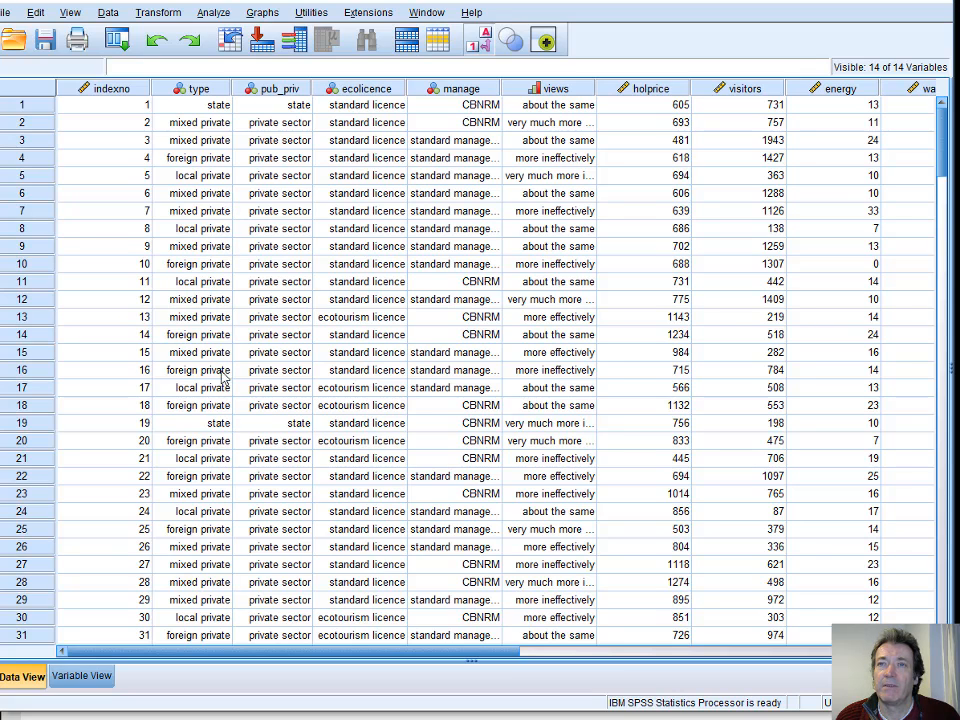
scroll(222, 375, "down", 2)
scroll(222, 375, "up", 2)
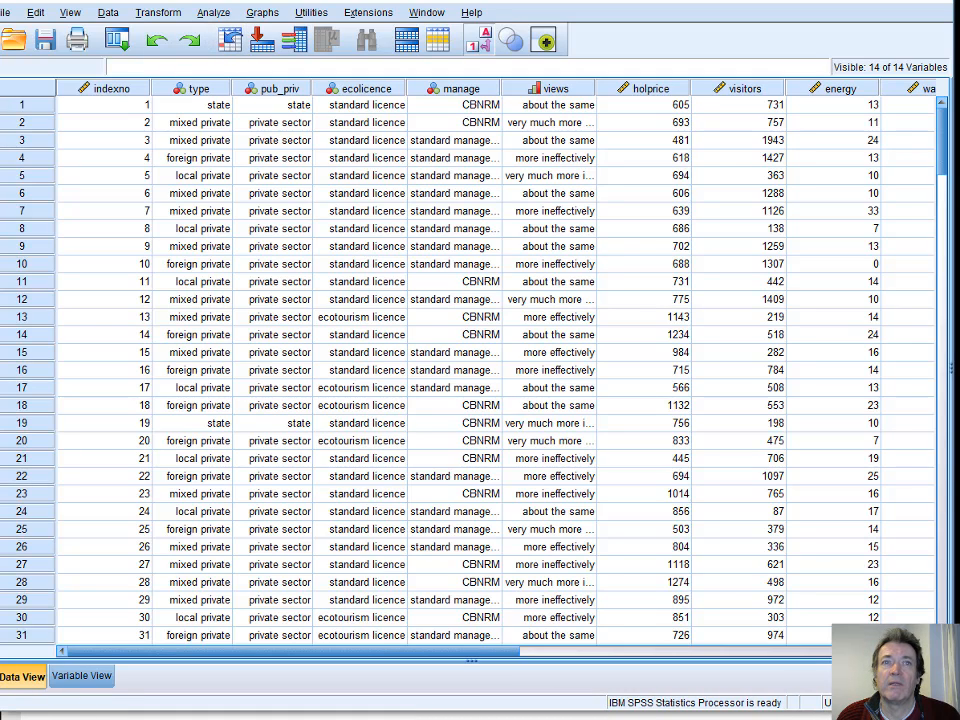
Step: Set up a Crosstabs analysis with pub_priv replacing manage as the row variable and ecolicence as the column variable
left_click(117, 40)
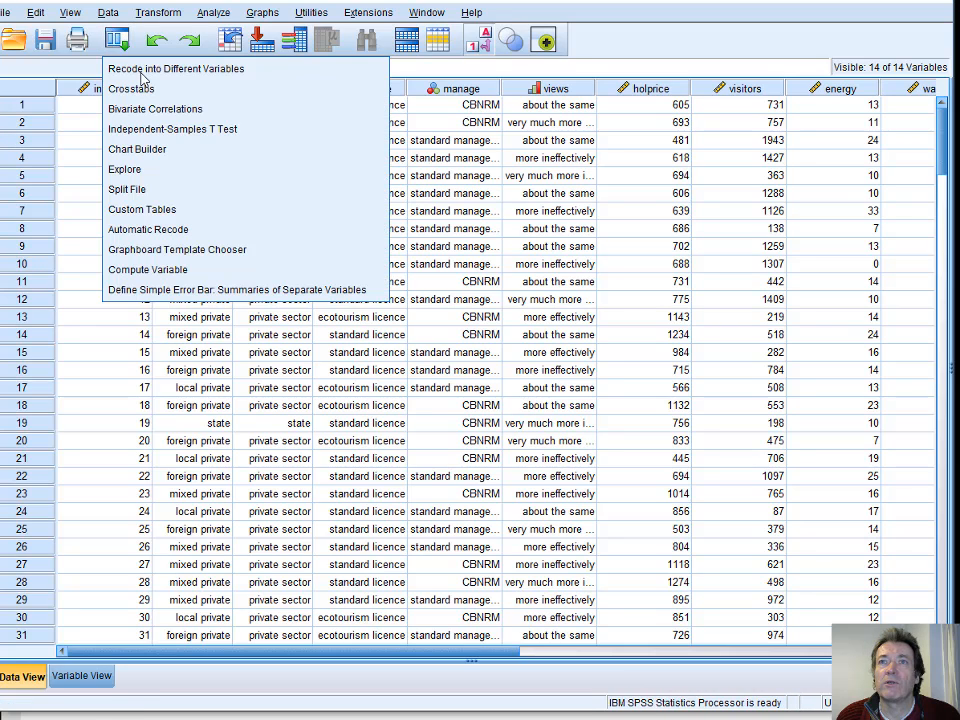
left_click(135, 88)
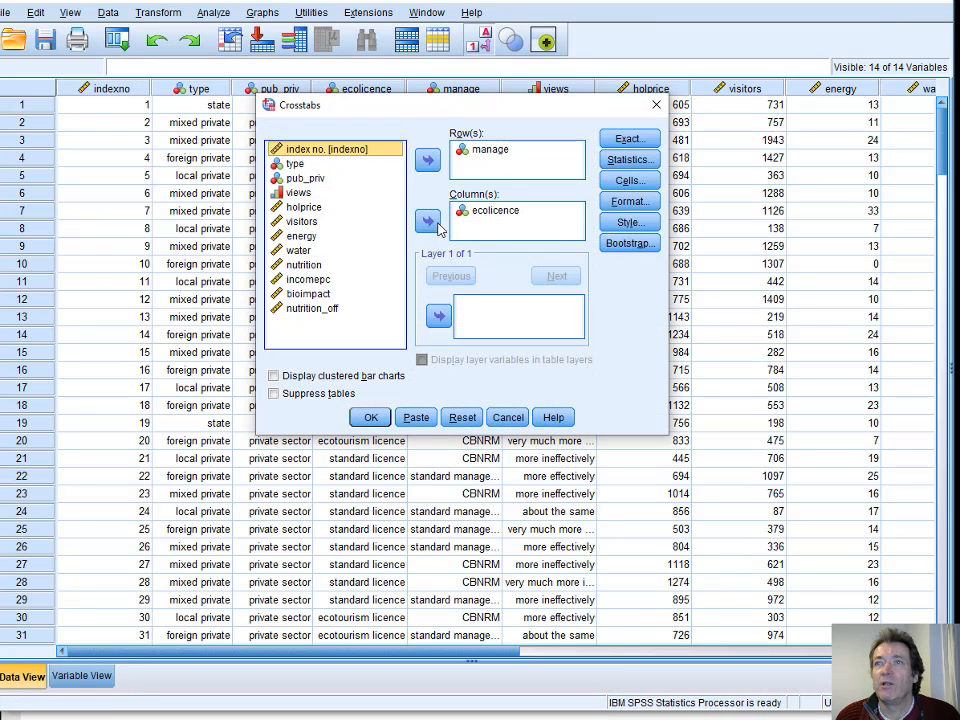
left_click(499, 160)
left_click(427, 162)
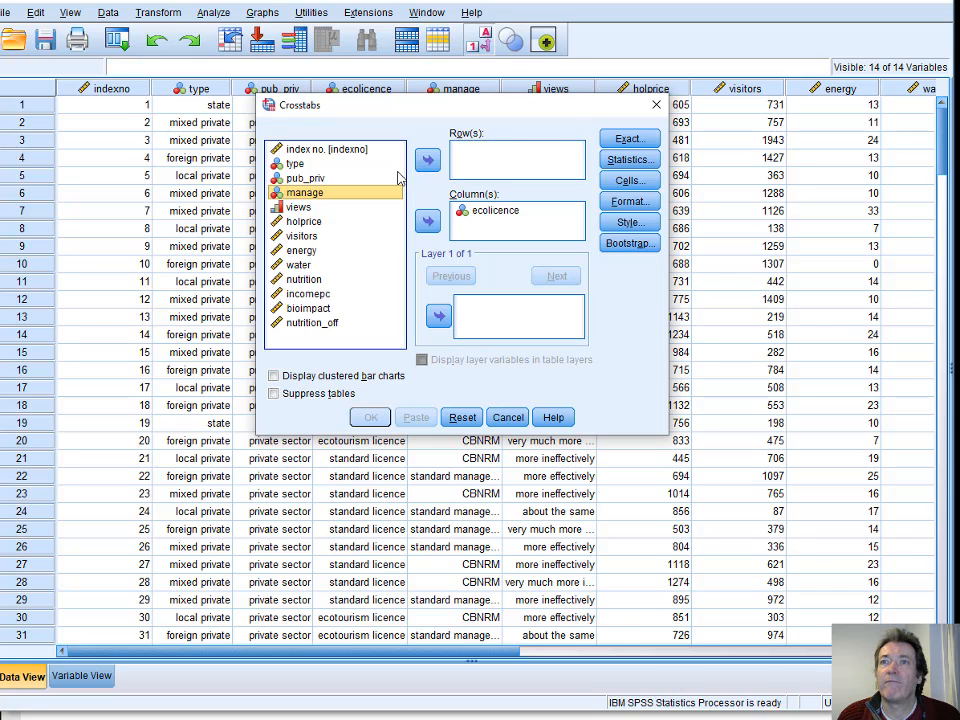
left_click(298, 178)
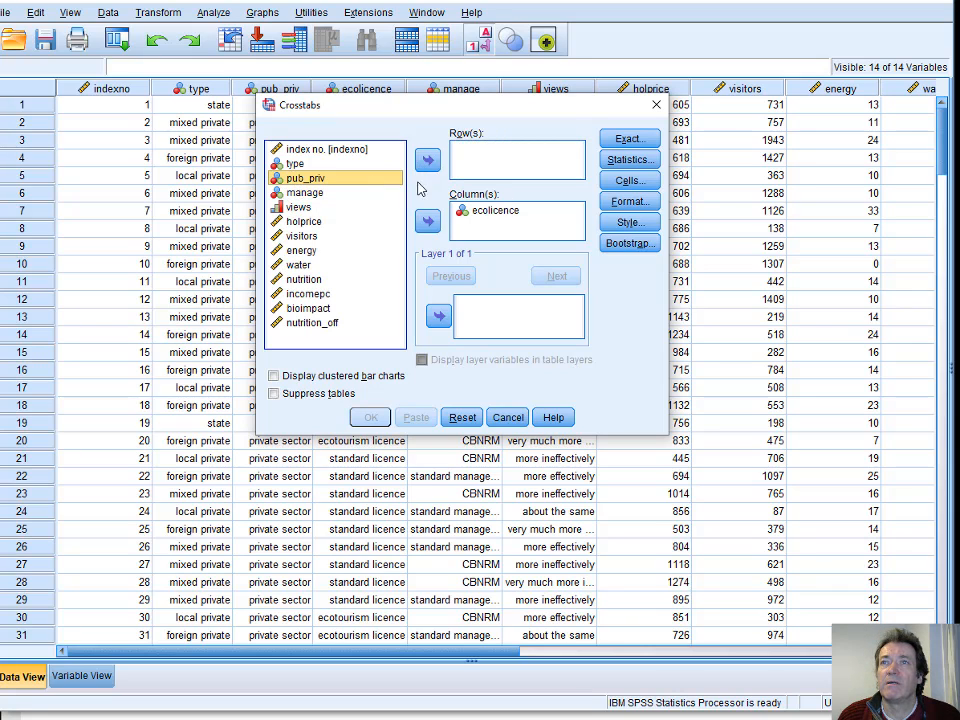
left_click(427, 160)
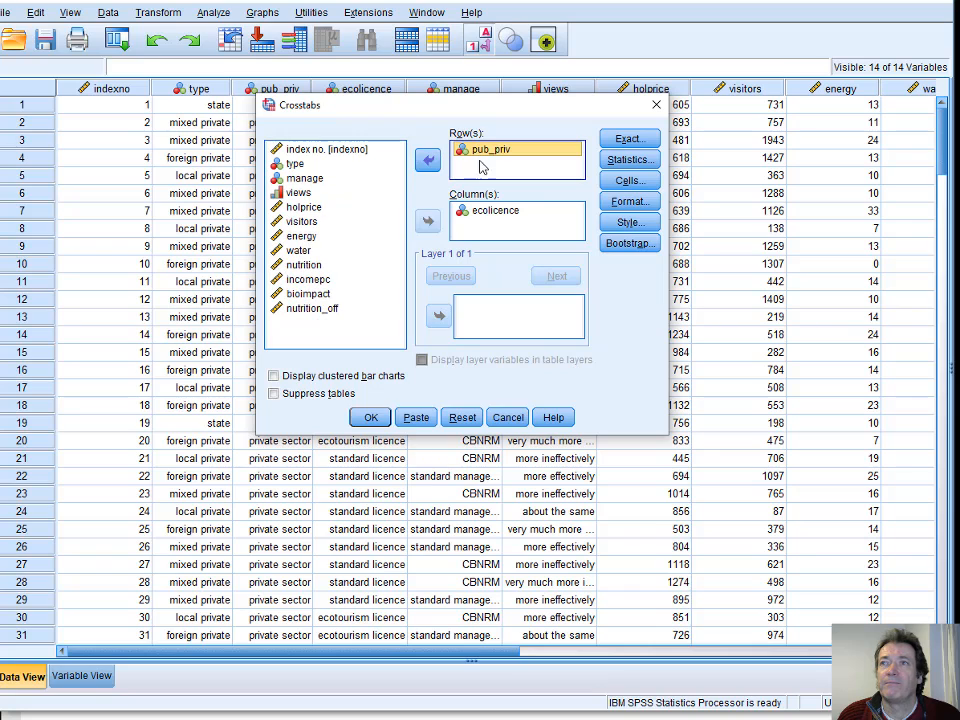
Step: Check that the cell display uses observed counts and row percentages, and run the pub_priv by ecolicence crosstab
left_click(628, 180)
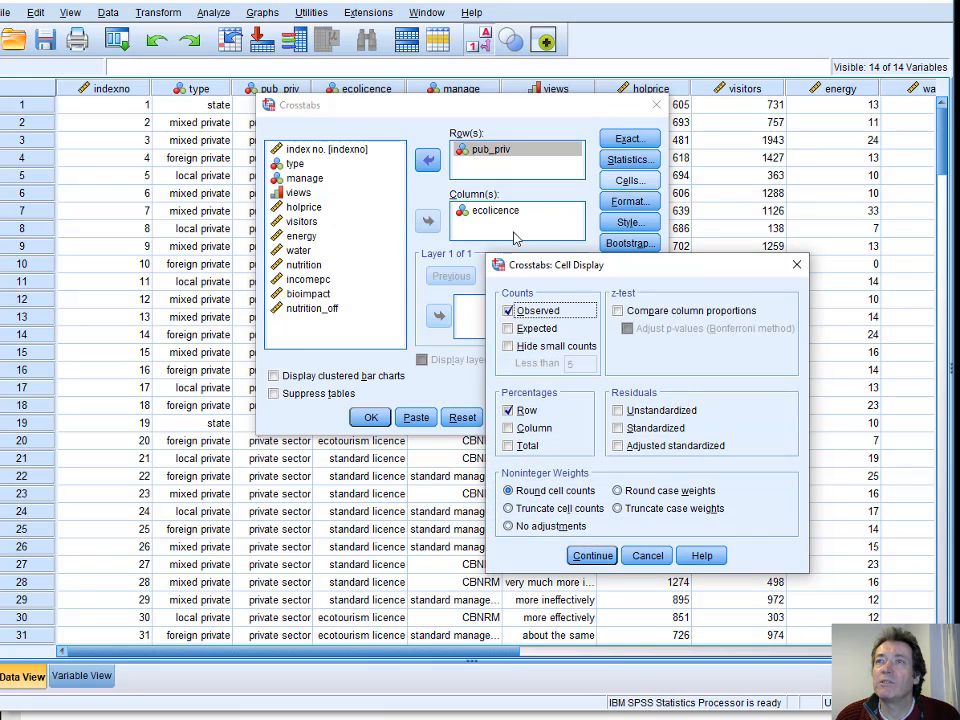
left_click(590, 555)
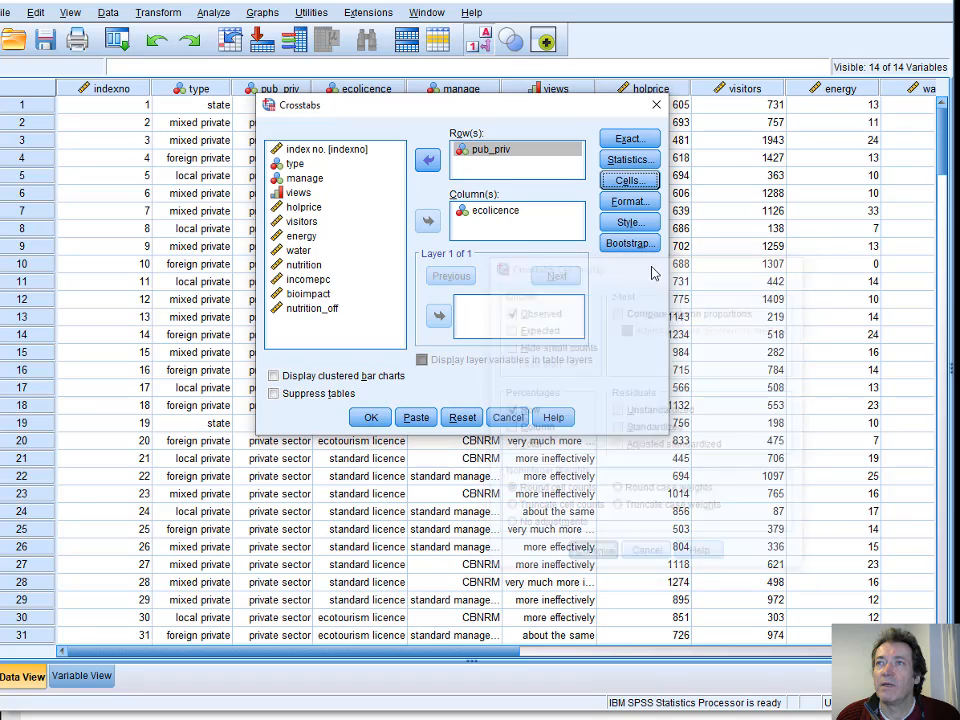
left_click(625, 181)
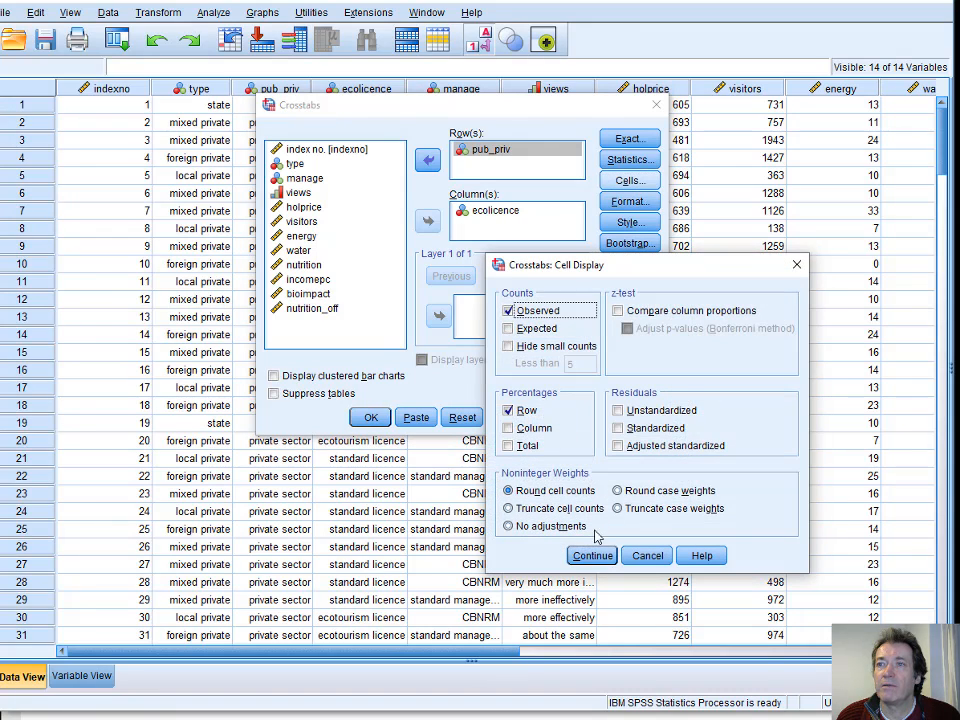
left_click(592, 555)
left_click(370, 417)
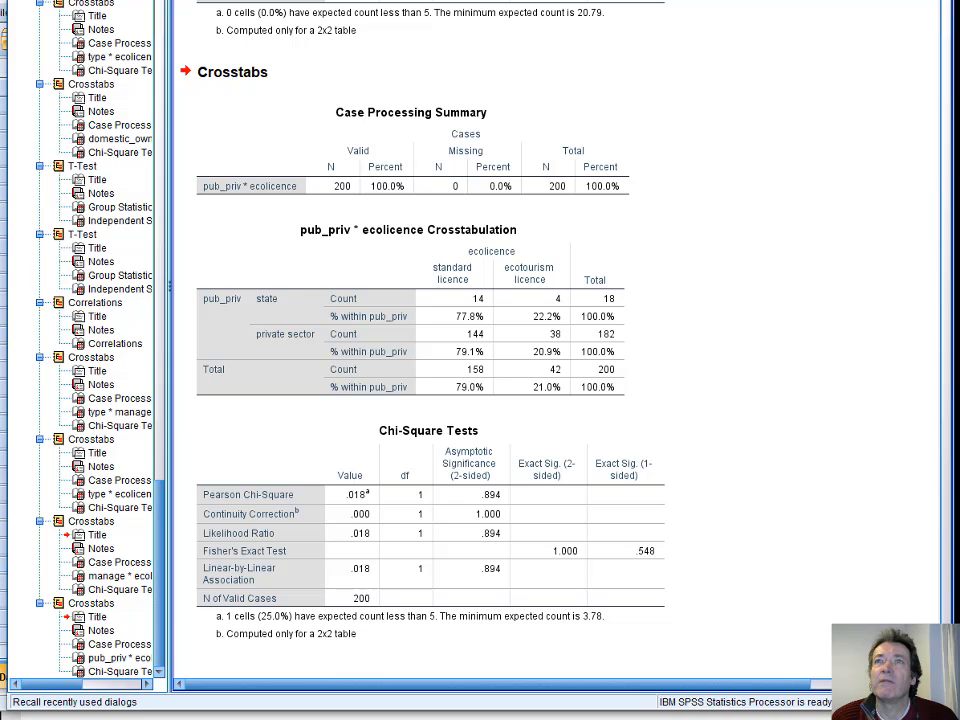
Step: Run another crosstab with pub_priv in the rows and manage replacing ecolicence in the columns
left_click(200, 0)
left_click(230, 1)
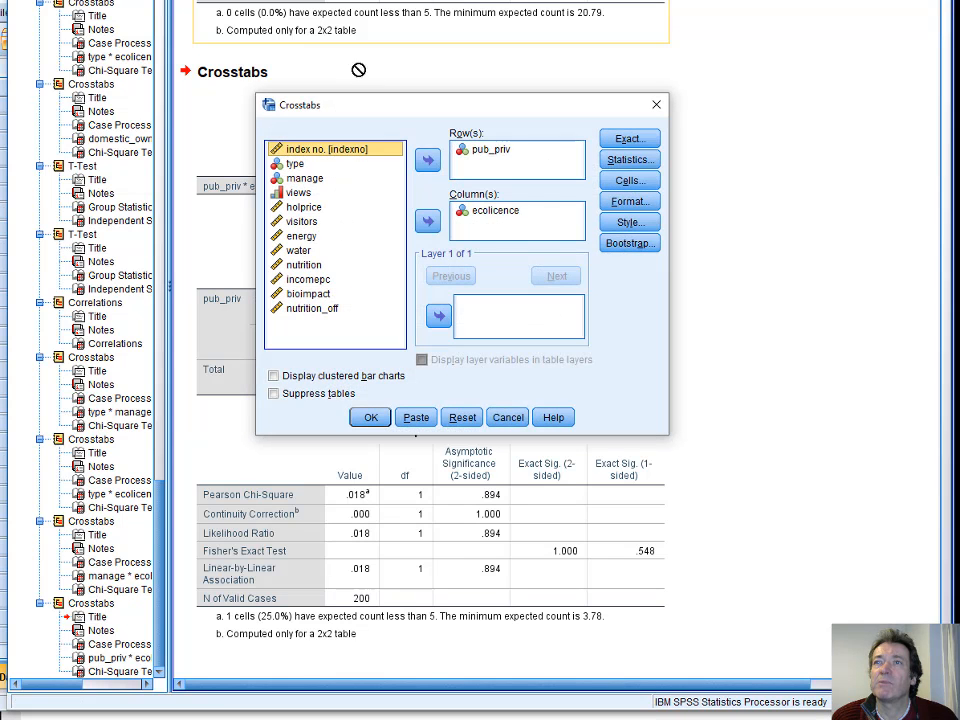
left_click(490, 211)
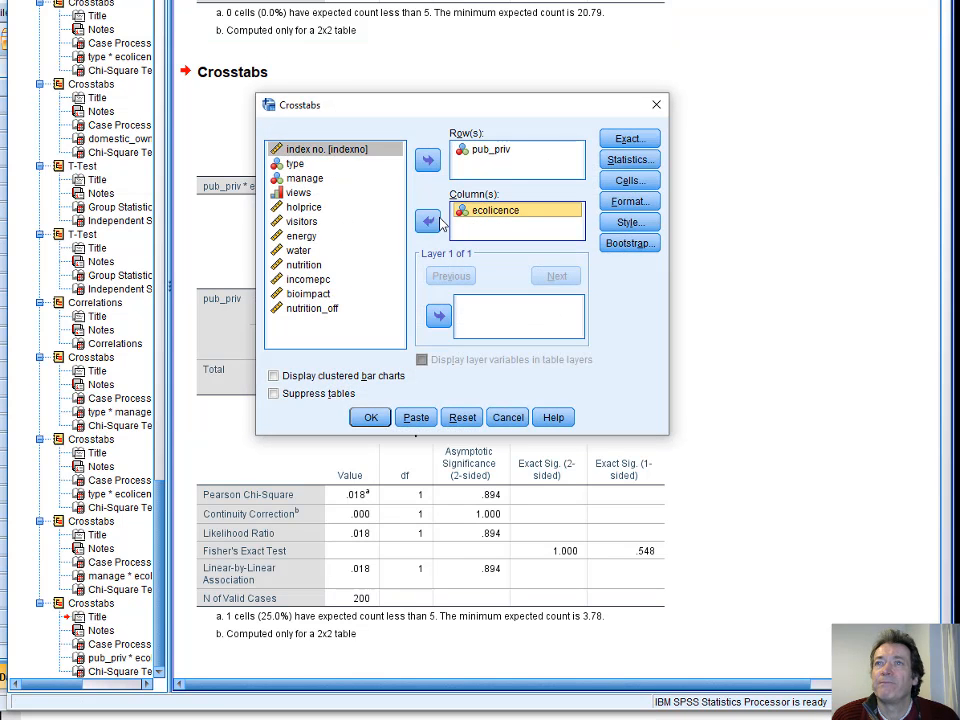
left_click(427, 220)
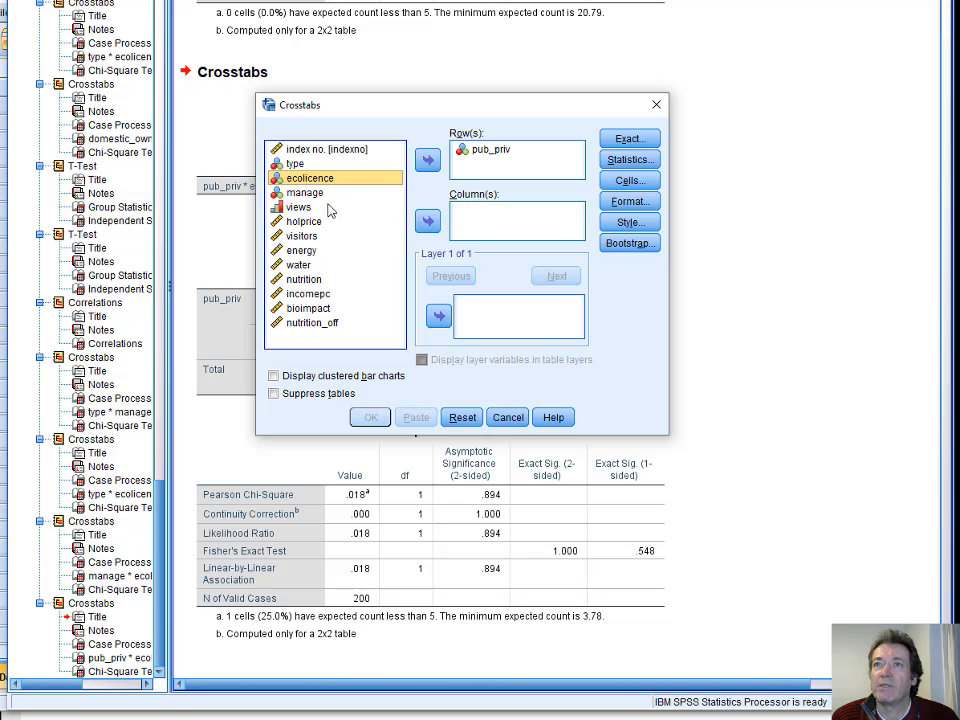
left_click(305, 192)
left_click(427, 220)
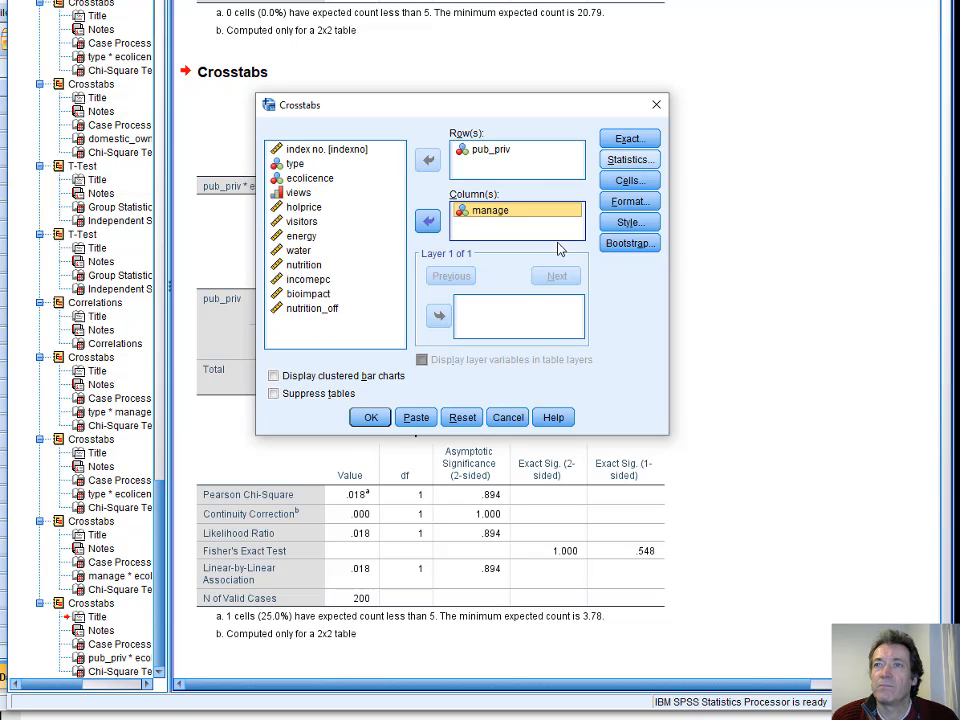
left_click(376, 418)
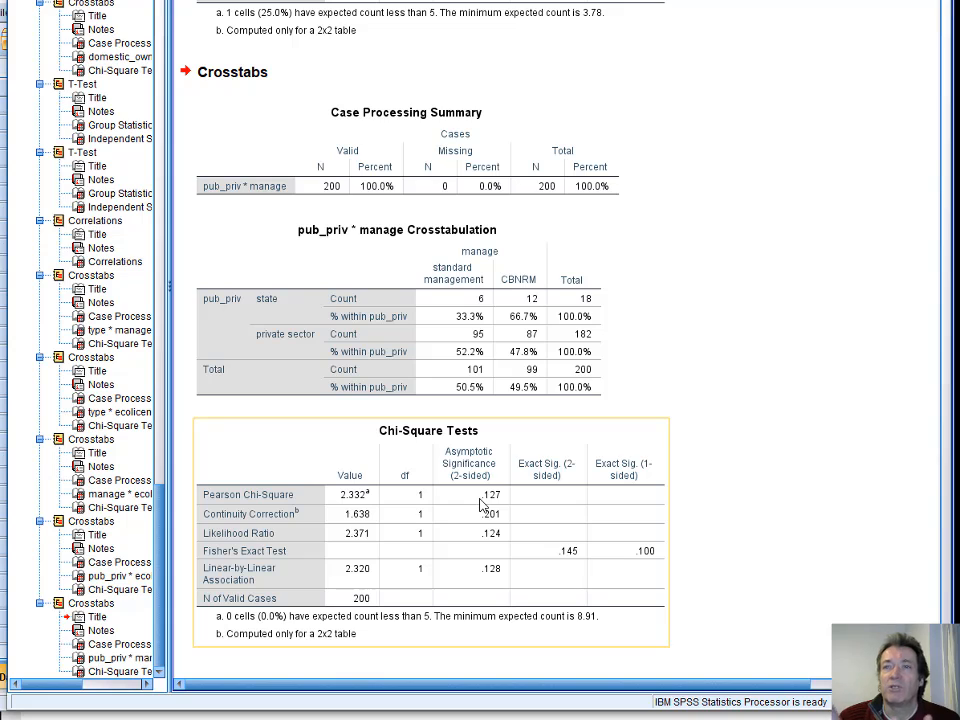
Step: Examine the pub_priv by manage crosstabulation and its chi-square tests, and return to the data file
left_click(414, 386)
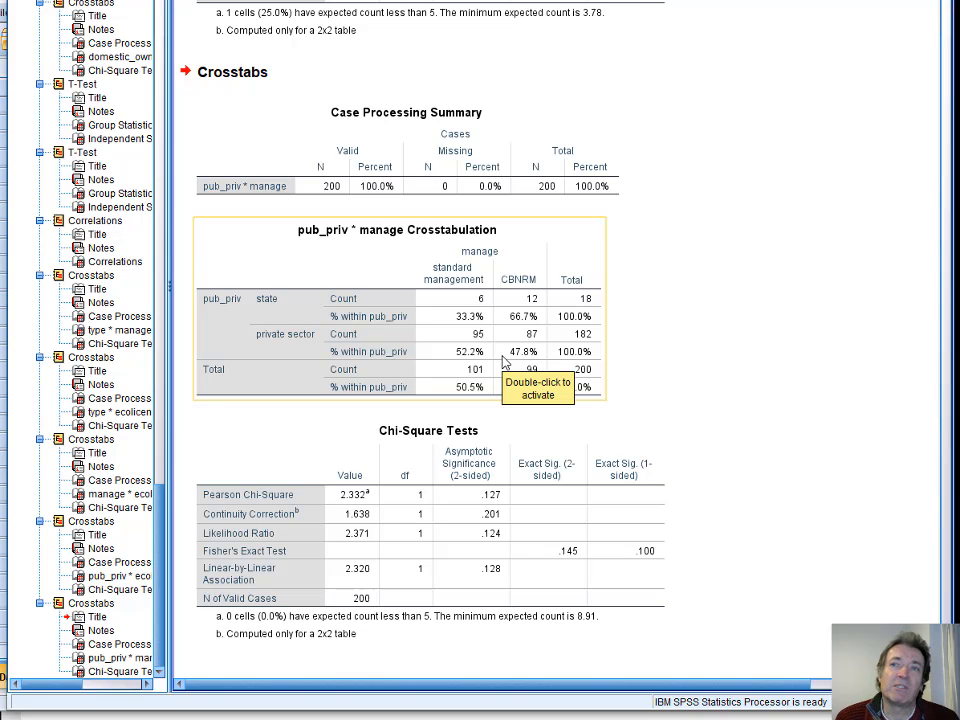
left_click(498, 442)
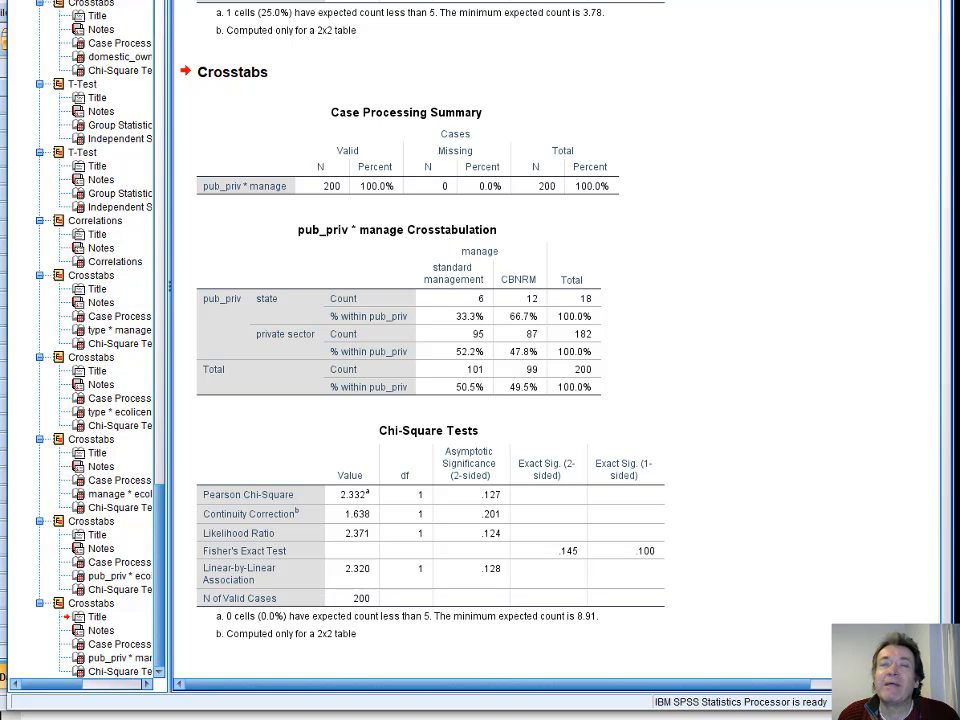
left_click_drag(480, 2, 410, 0)
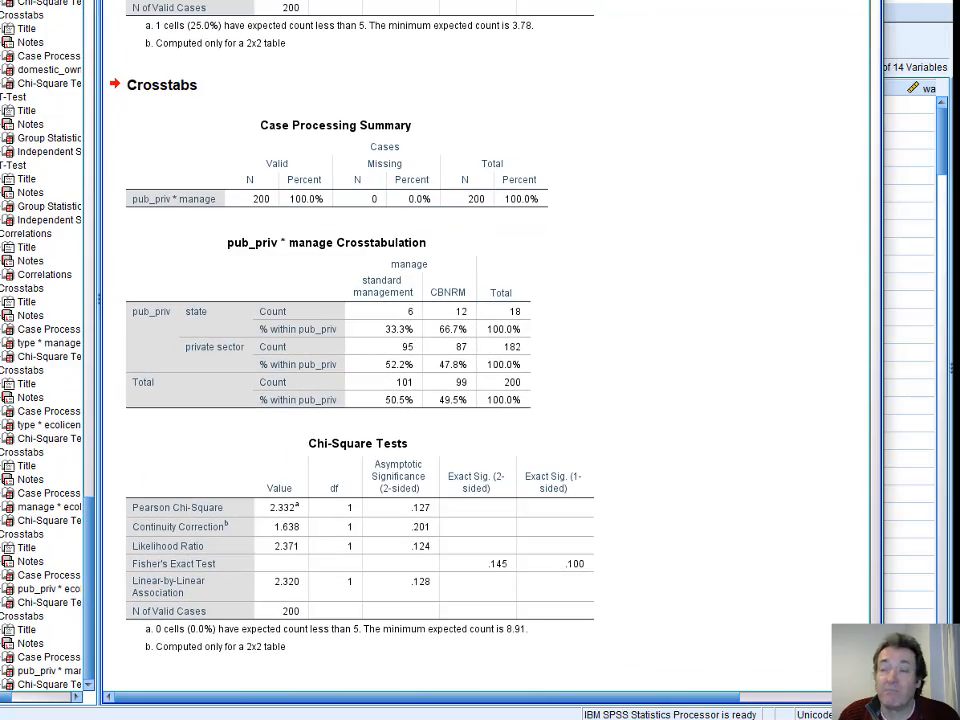
left_click(925, 137)
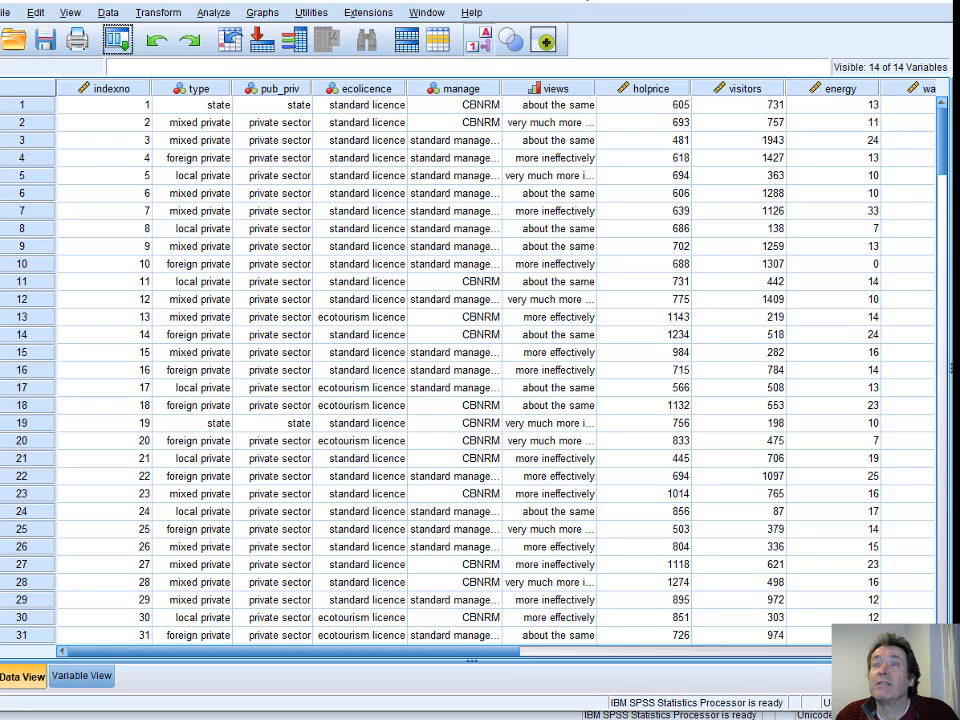